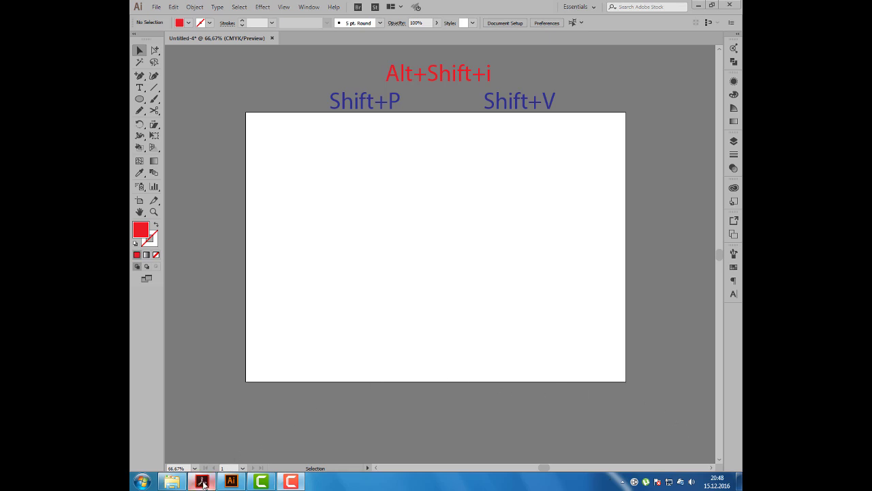
Switch to the Acrobat PDF manual at page 38's perspective grid diagram
left_click(202, 481)
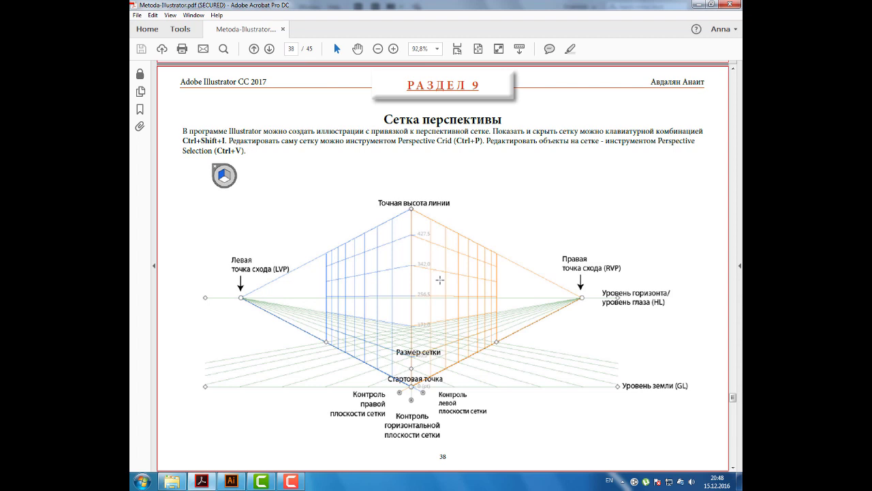
Return to the blank Untitled-4 artboard in Illustrator
left_click(232, 482)
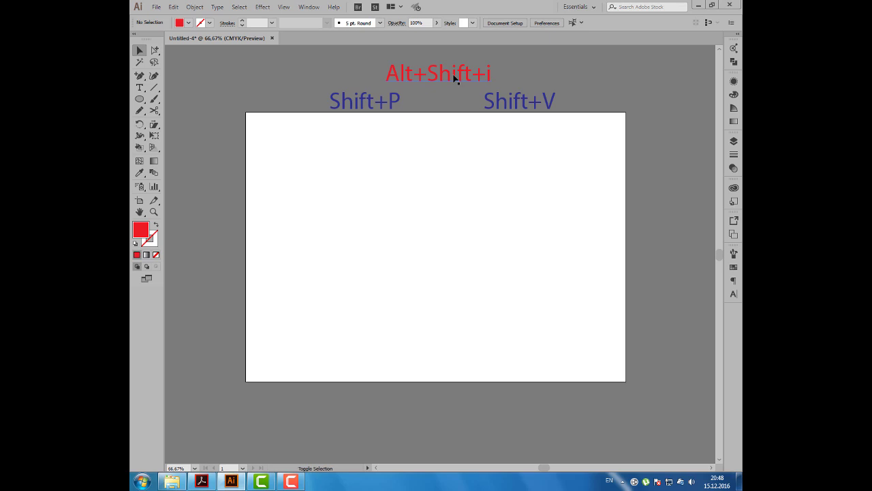
Show the perspective grid and change the red label's 'Alt' to 'Ctrl'
key("ctrl+shift+i")
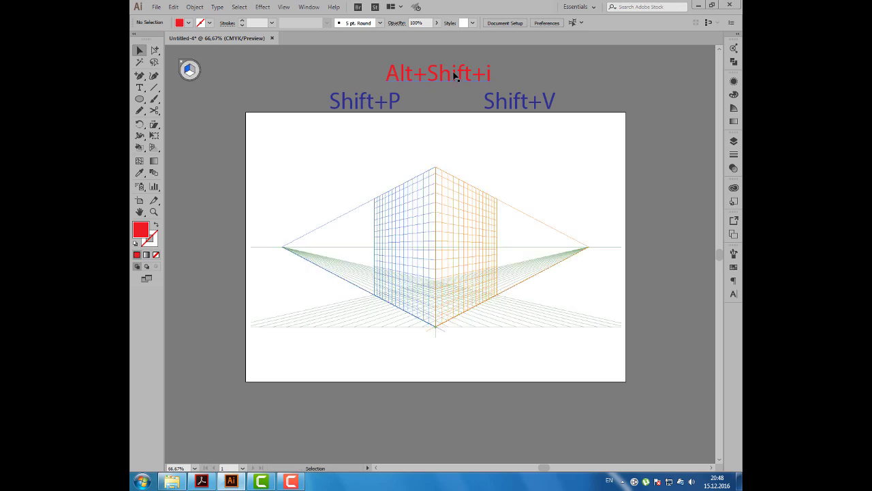
key("t")
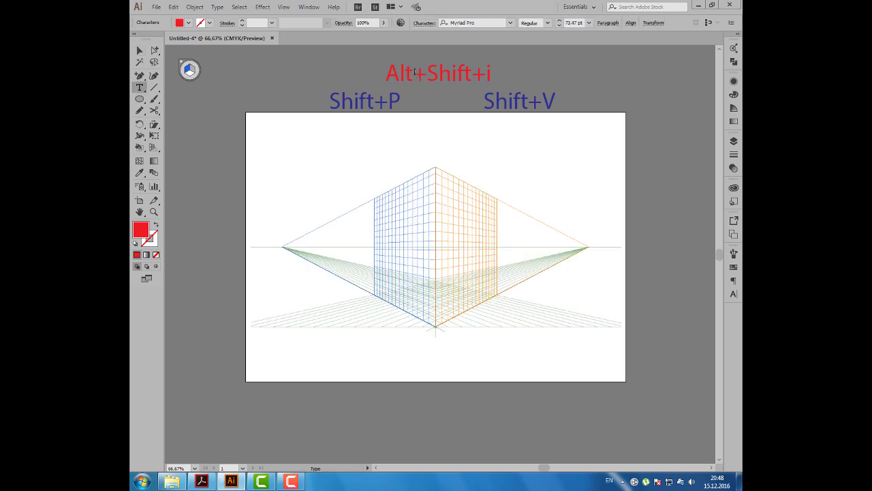
double_click(418, 72)
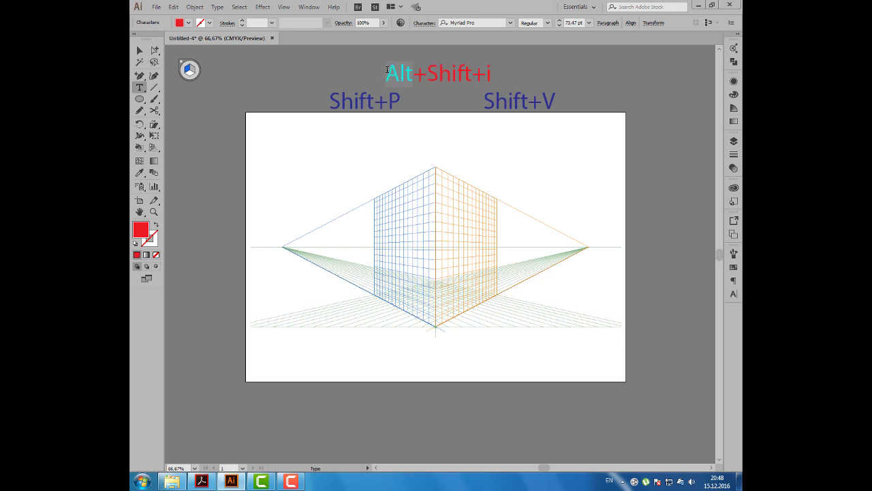
type("Ctrl")
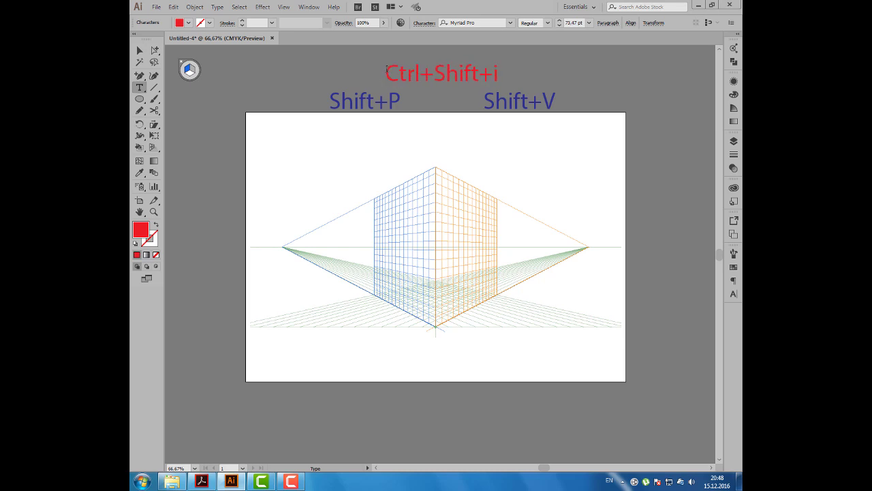
left_click(139, 50)
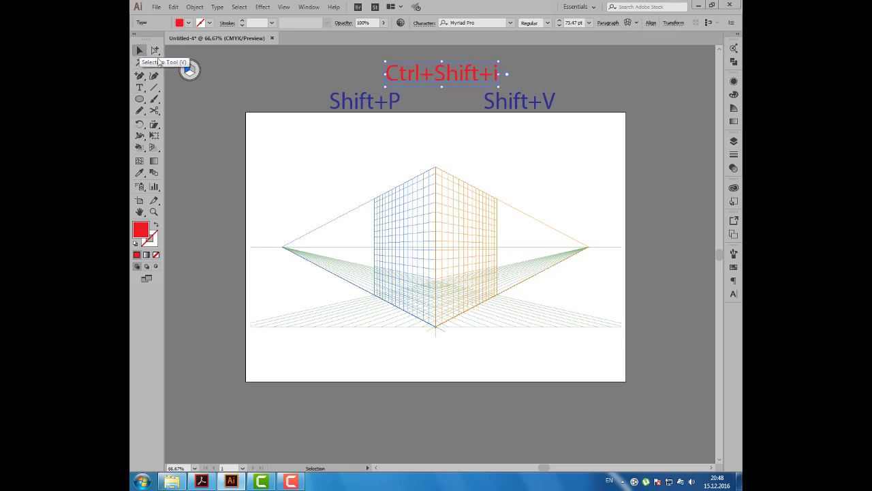
Toggle the perspective grid off and on, then return to the PDF manual
key("ctrl+shift+i")
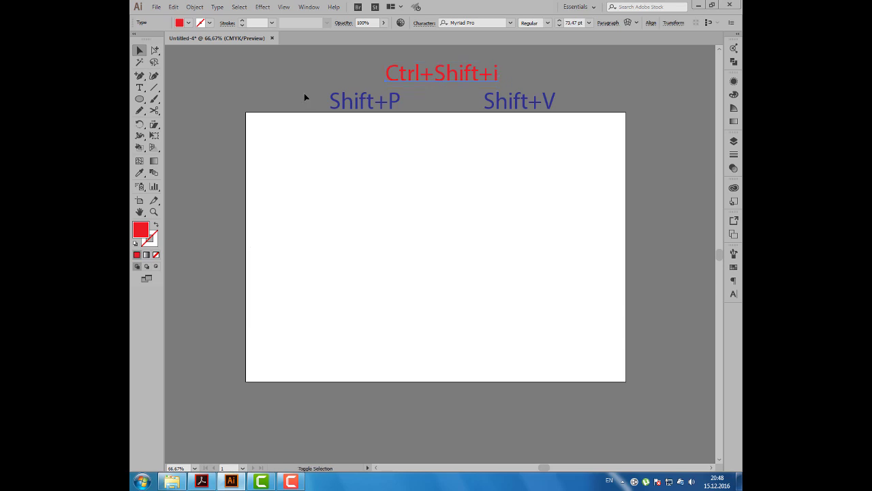
left_click(304, 95)
key("ctrl+shift+i")
key("ctrl+shift+i")
key("ctrl+shift+i")
key("ctrl+z")
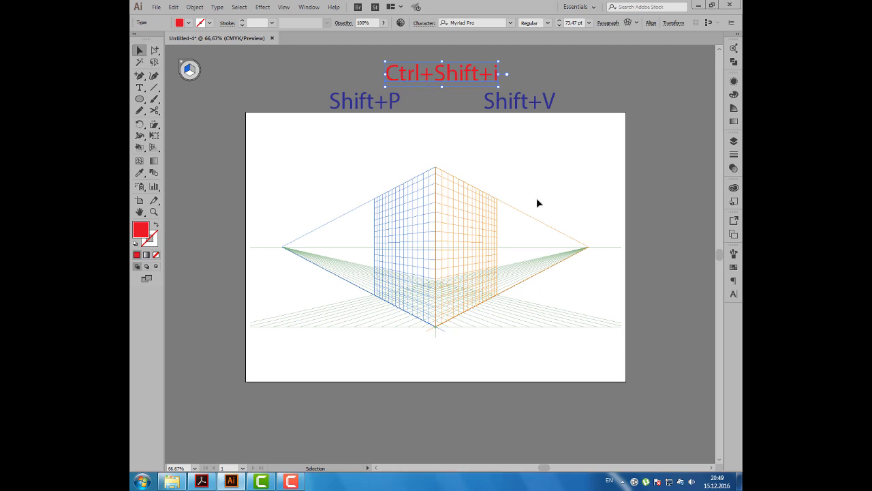
left_click(201, 482)
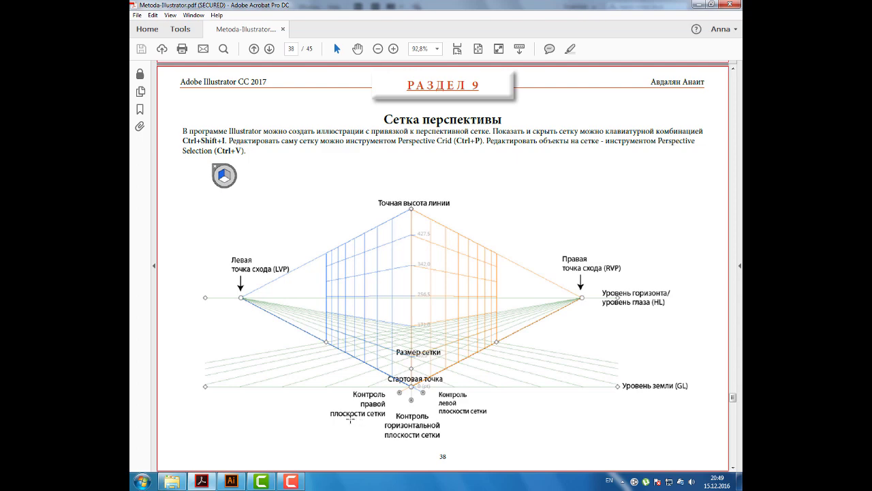
Go back to the Illustrator drawing showing the grid and Ctrl+Shift+i label
left_click(232, 482)
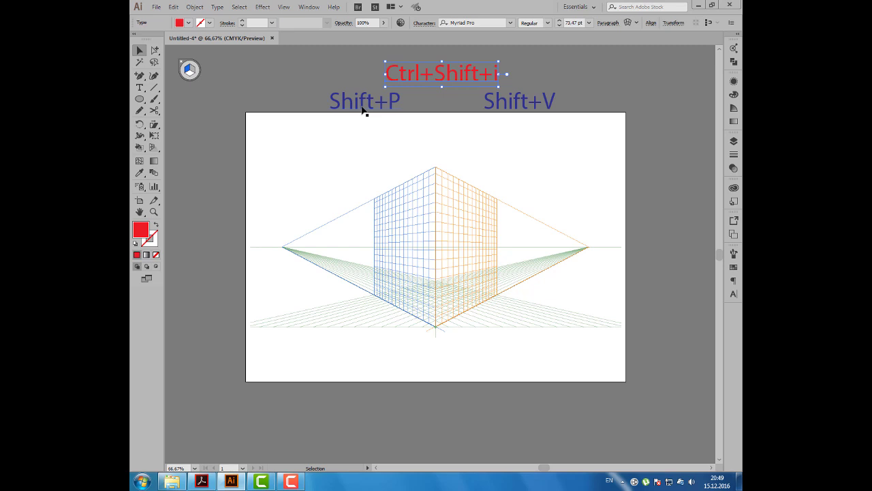
With the Perspective Grid Tool, reset the grid planes' height and lower the horizon line
left_click_drag(154, 148, 279, 154)
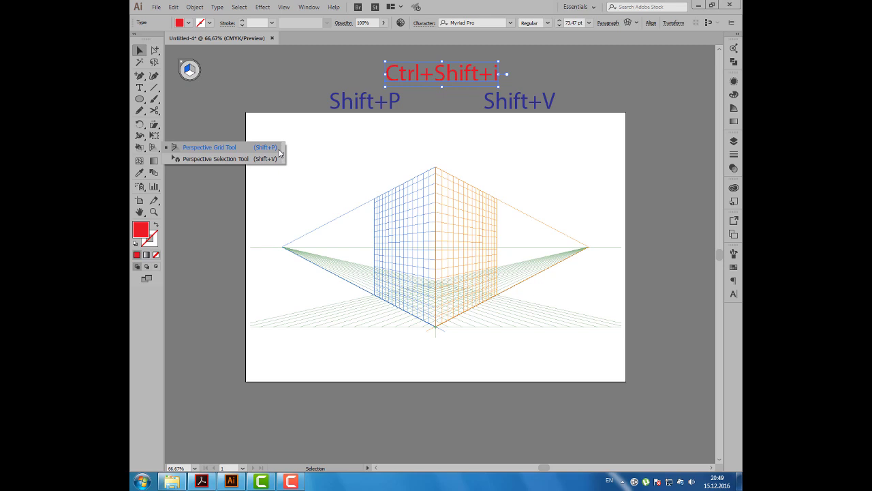
left_click_drag(279, 154, 278, 149)
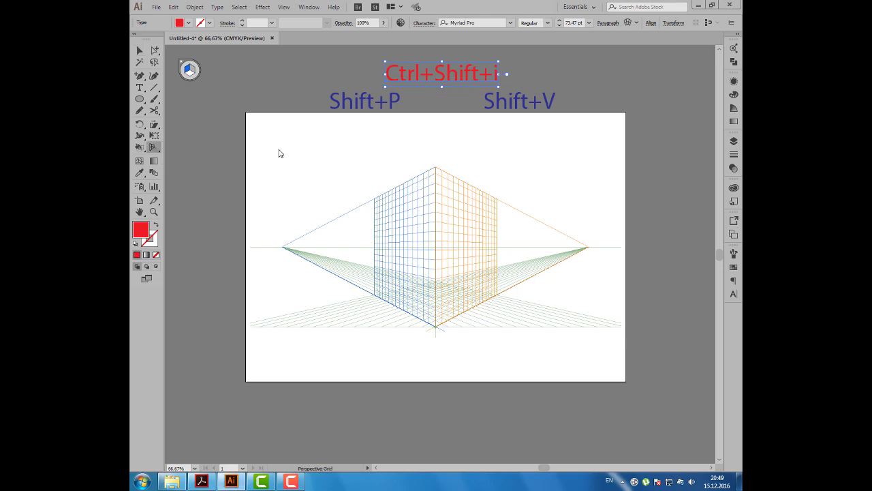
left_click_drag(437, 167, 438, 188)
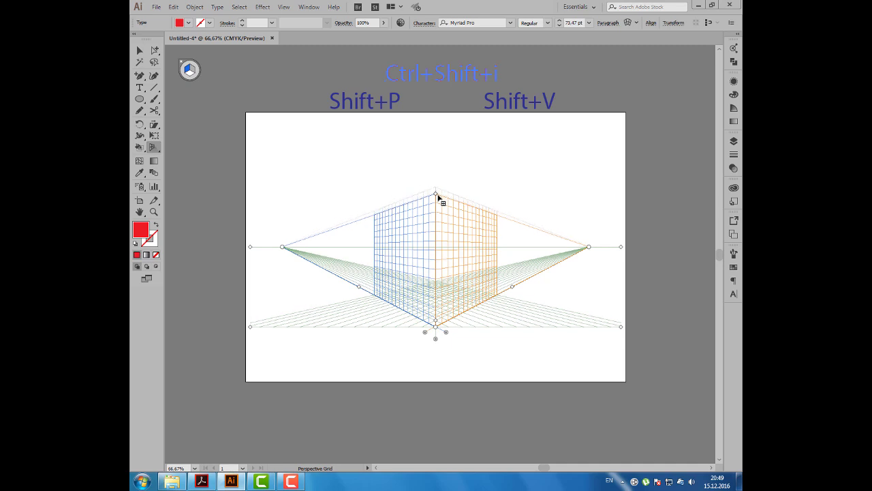
left_click_drag(438, 190, 438, 215)
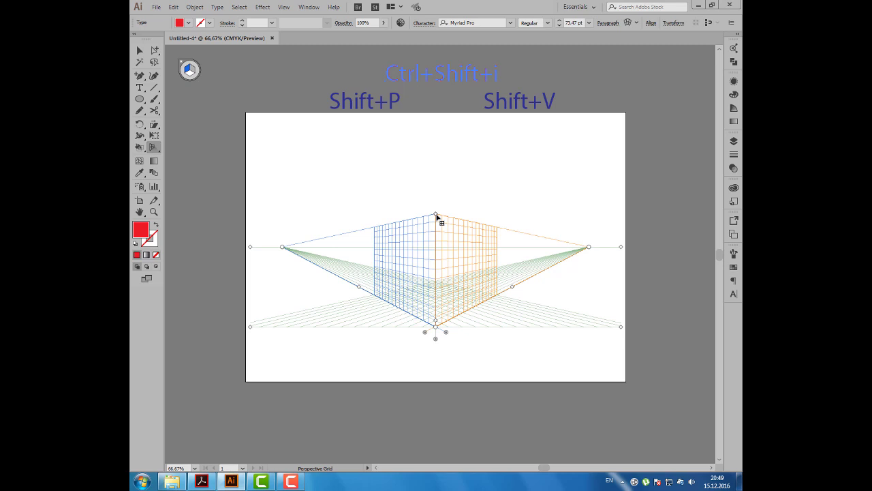
left_click_drag(437, 215, 437, 192)
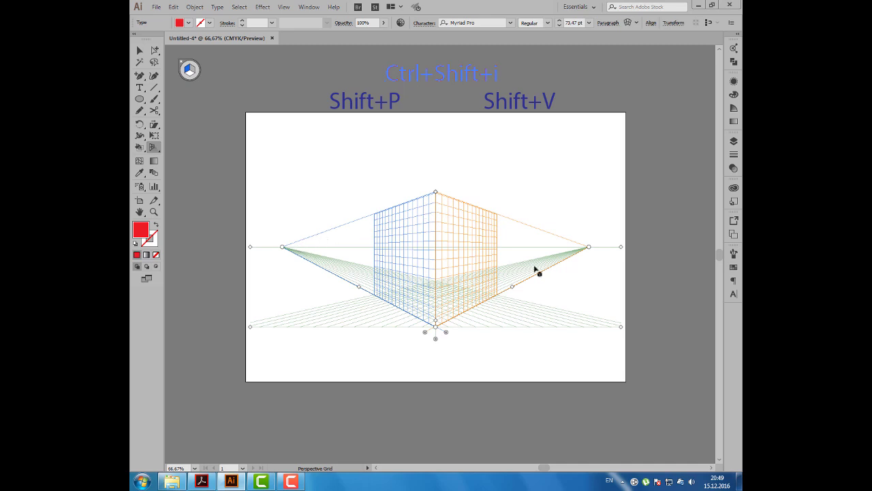
left_click_drag(621, 247, 620, 289)
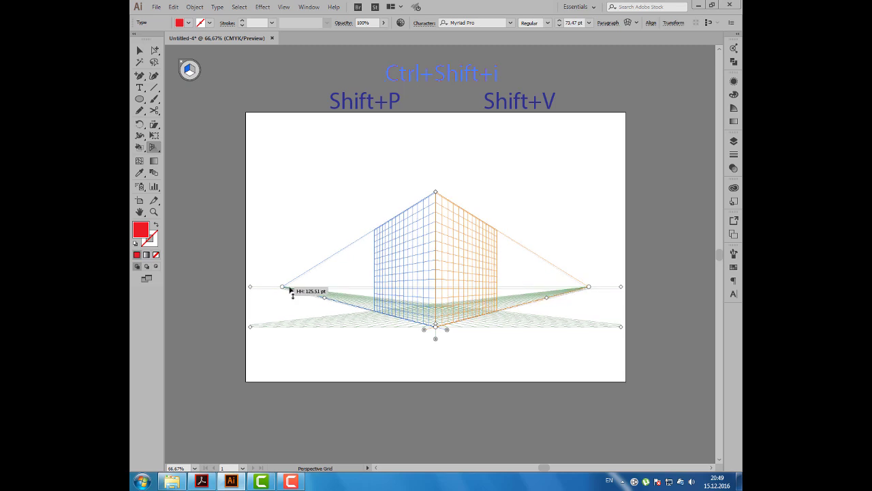
Nudge both vanishing points, move the grid up and right, and slide the left plane
mouse_move(282, 288)
left_mouse_down()
mouse_move(325, 289)
mouse_move(279, 288)
left_mouse_up()
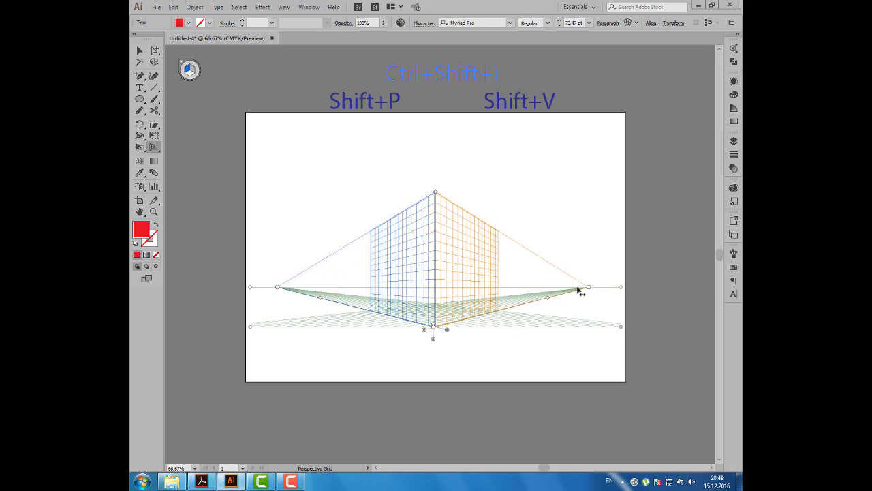
left_click_drag(588, 289, 593, 288)
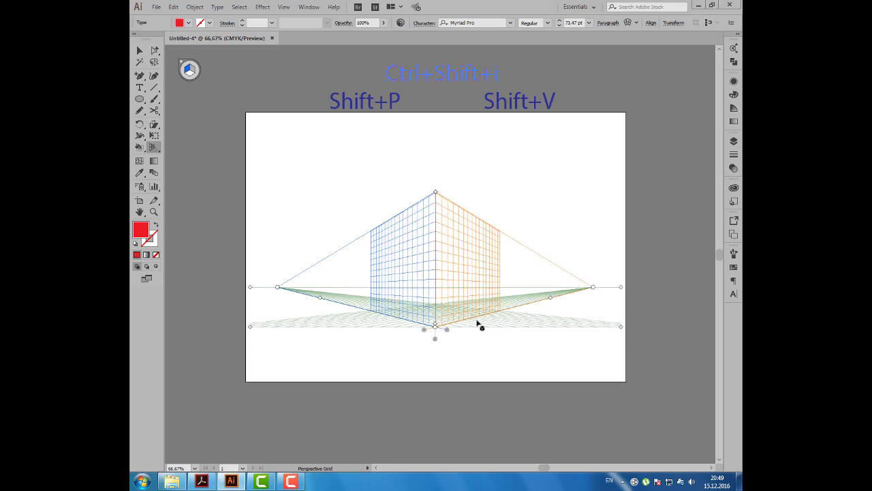
left_click_drag(622, 331, 622, 323)
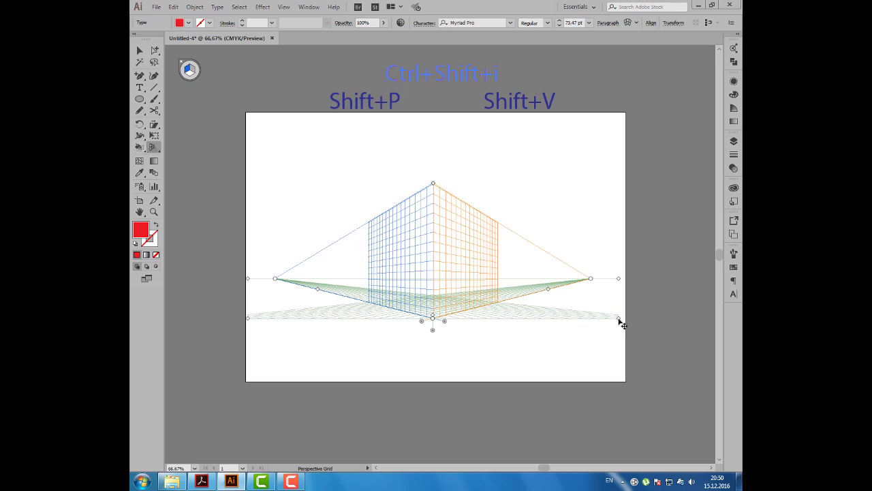
left_click_drag(622, 325, 628, 321)
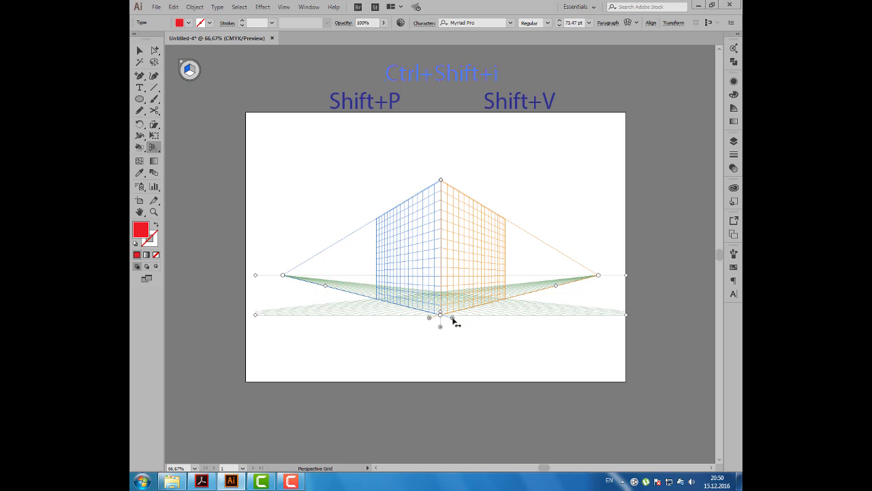
mouse_move(452, 319)
left_mouse_down()
mouse_move(247, 300)
mouse_move(447, 304)
mouse_move(436, 318)
mouse_move(513, 316)
mouse_move(442, 313)
mouse_move(446, 320)
mouse_move(452, 289)
mouse_move(458, 345)
mouse_move(432, 333)
left_mouse_up()
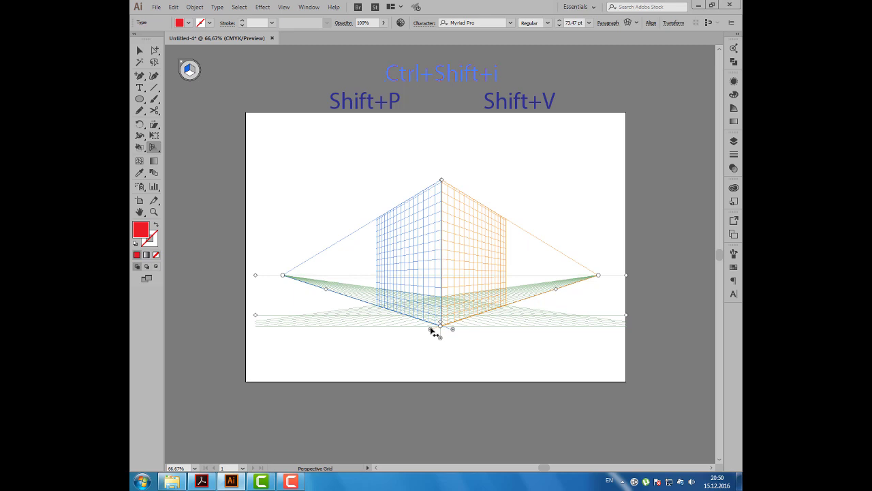
Define the perspective grid with Centimeters units, keeping the 1:1 scale
left_click(283, 7)
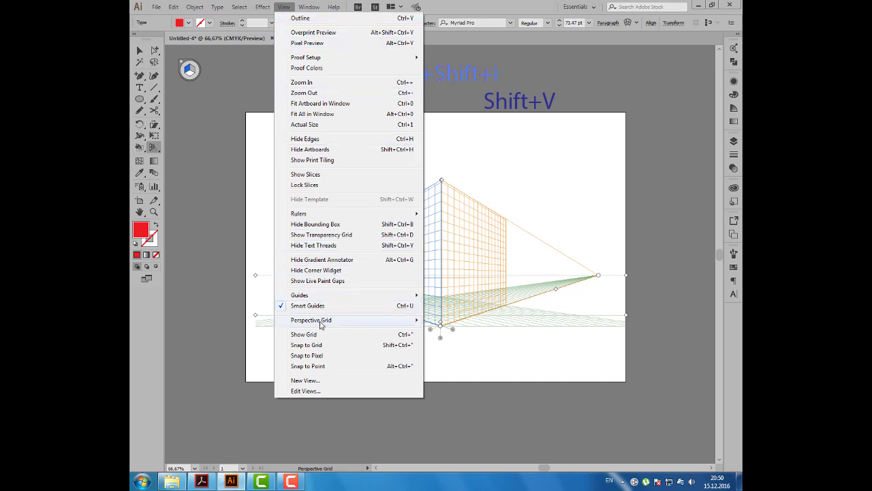
mouse_move(312, 320)
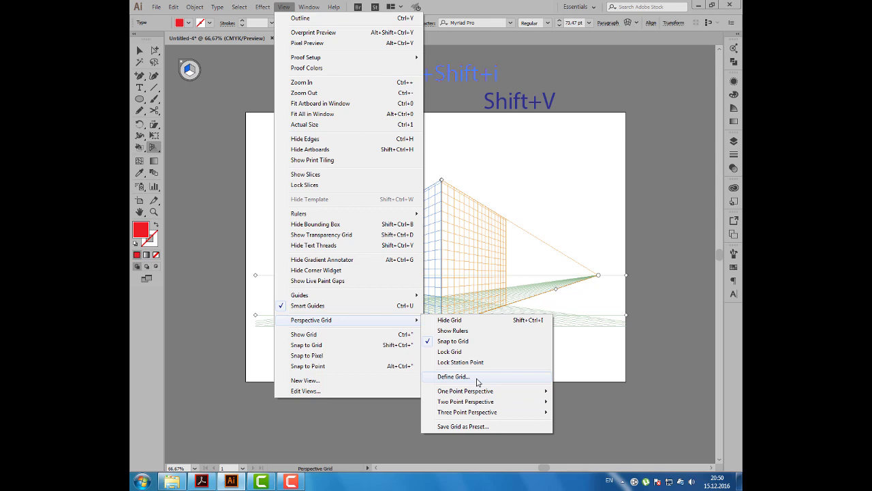
left_click(478, 383)
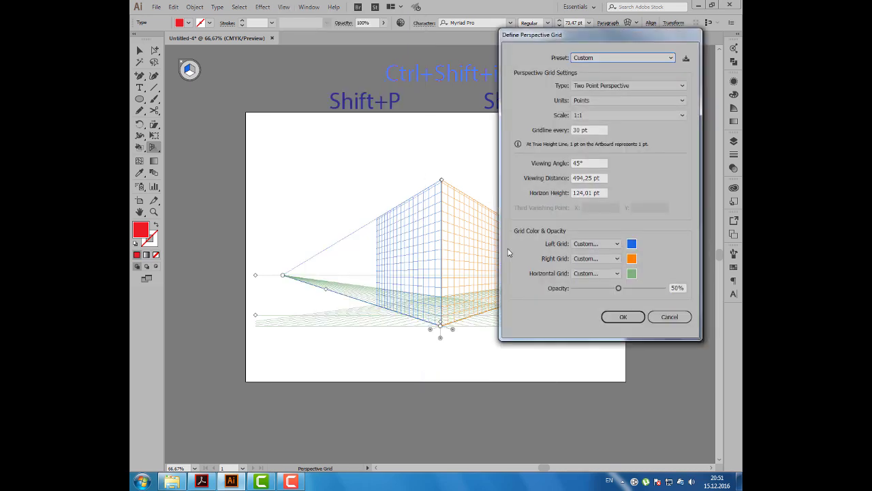
left_click_drag(579, 42, 567, 55)
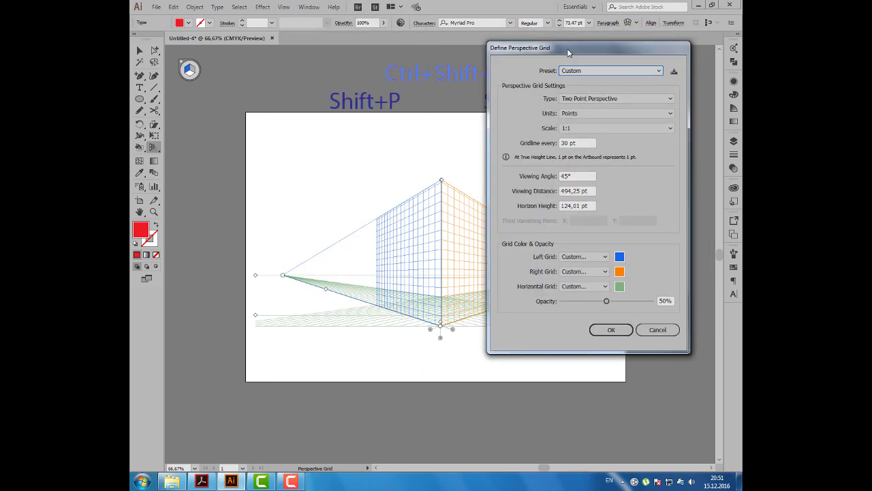
left_click(583, 113)
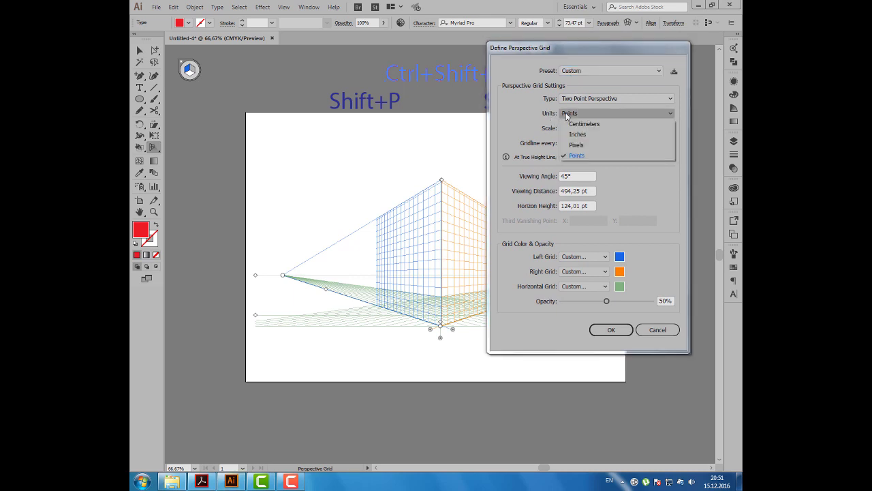
left_click(603, 124)
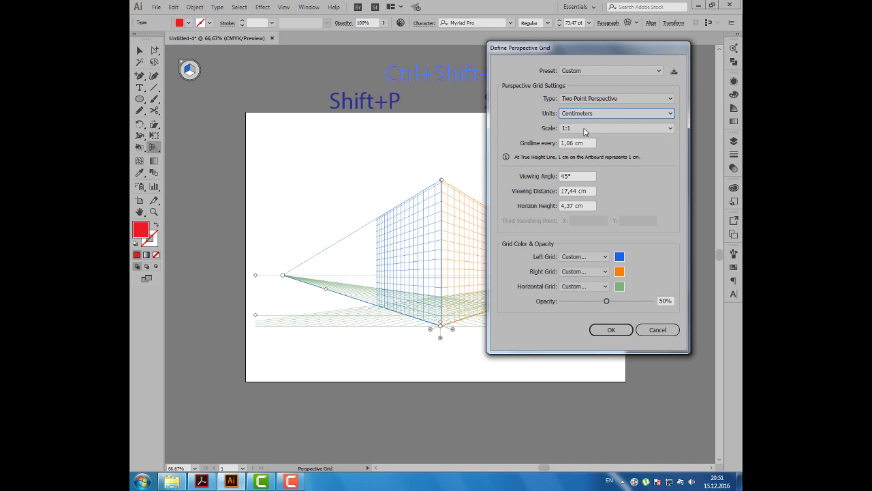
left_click(576, 130)
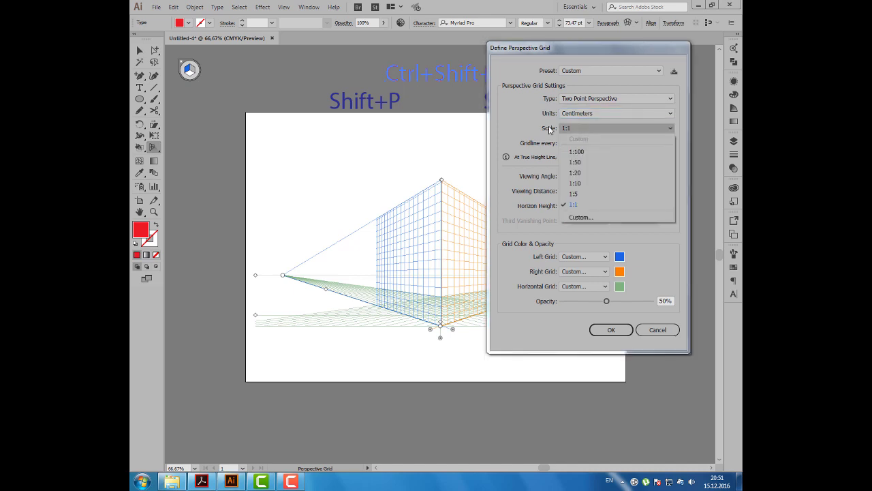
left_click(548, 127)
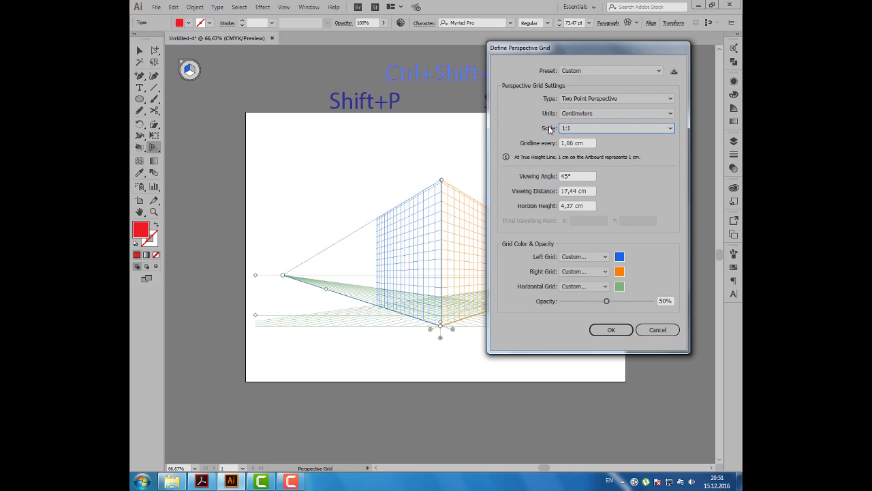
left_click(570, 128)
left_click(533, 128)
left_click(611, 330)
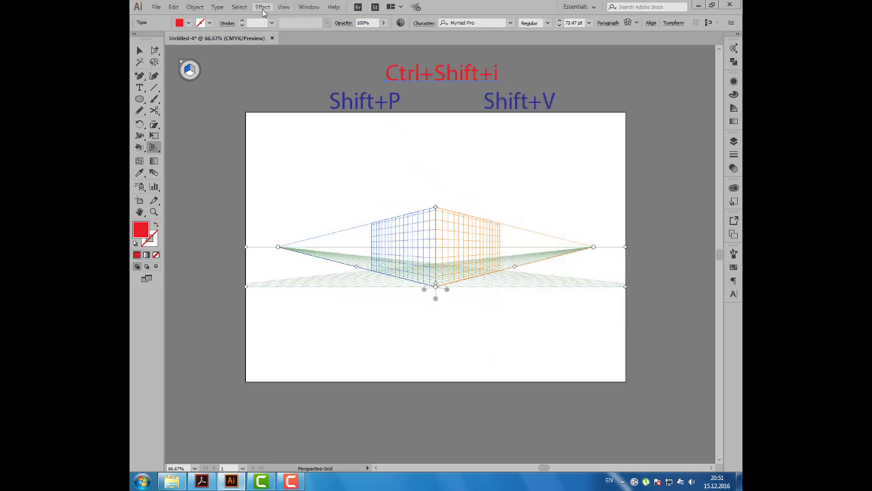
Turn on Show Rulers for the perspective grid from the View menu
left_click(283, 7)
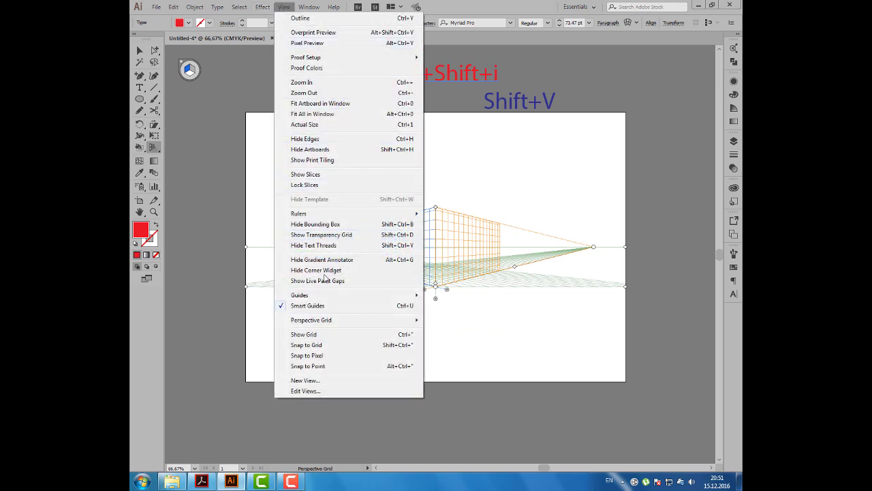
mouse_move(312, 320)
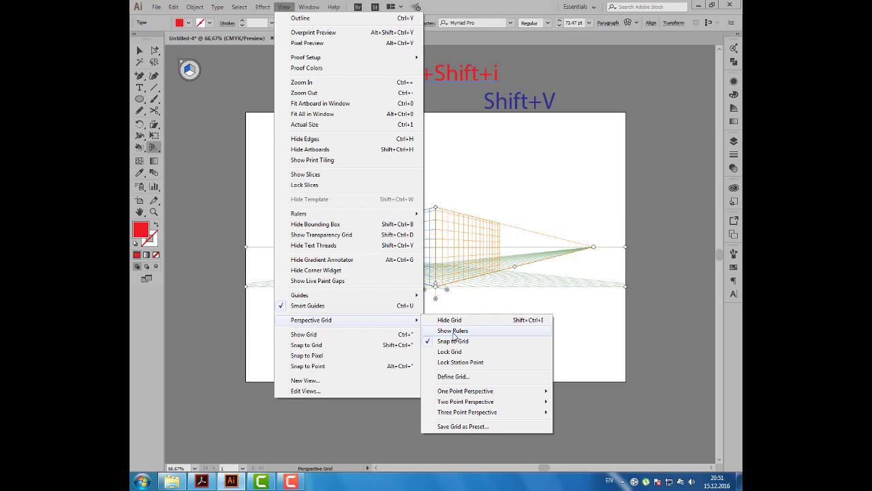
left_click(453, 333)
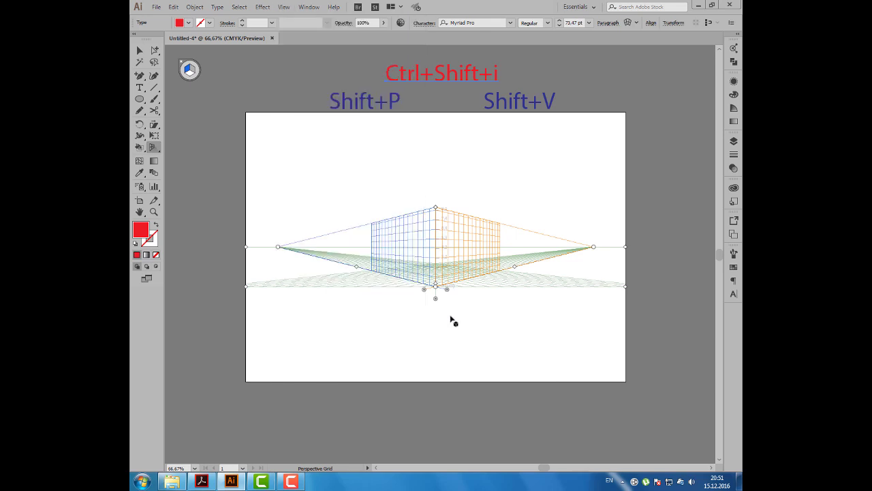
Raise the grid's top vertical-extent handle to make both walls much taller
scroll(461, 251, "up", 1)
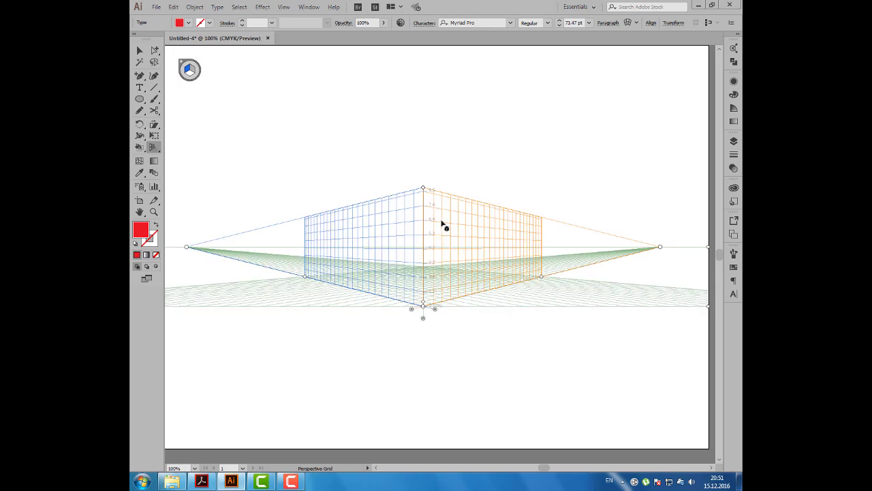
left_click_drag(423, 187, 424, 110)
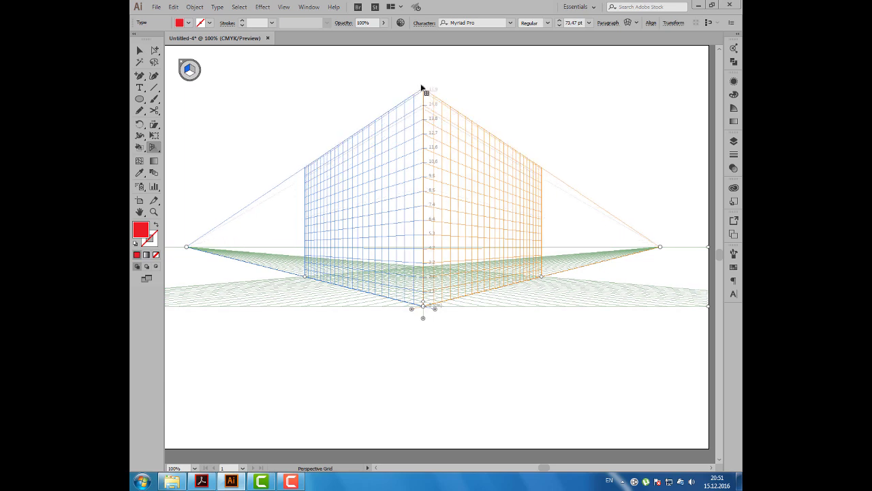
left_click_drag(423, 109, 423, 84)
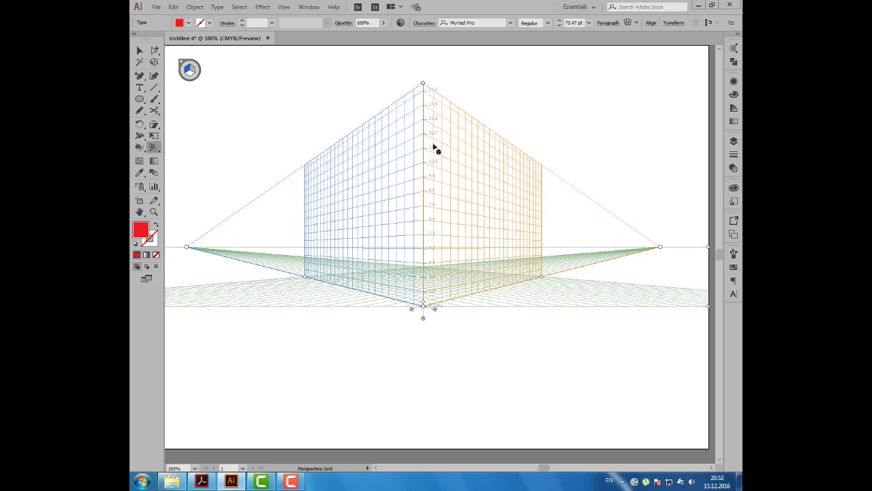
scroll(428, 215, "down", 1)
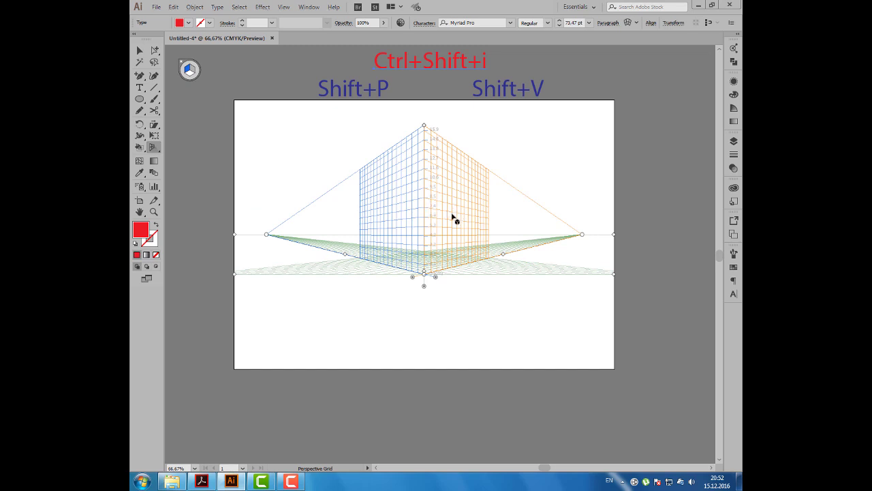
Change the Define Grid gridline spacing from 1,06 cm to 1 cm
left_click(283, 7)
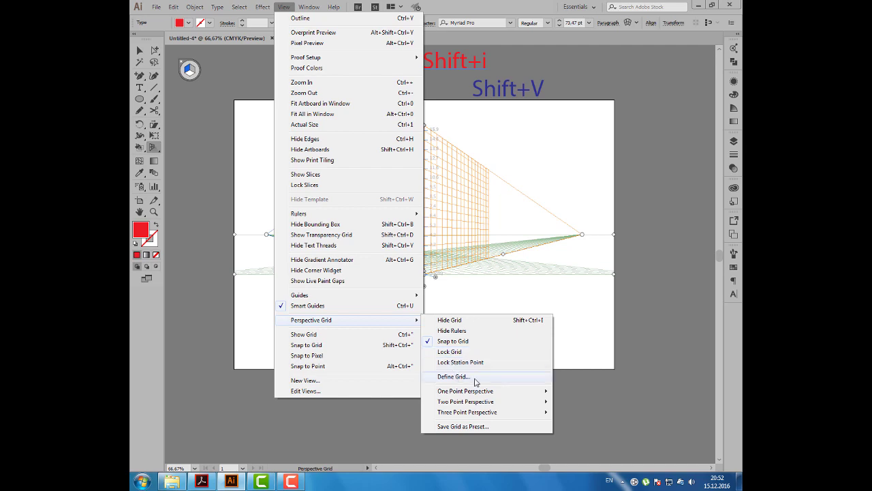
left_click(475, 382)
left_click_drag(565, 53, 593, 49)
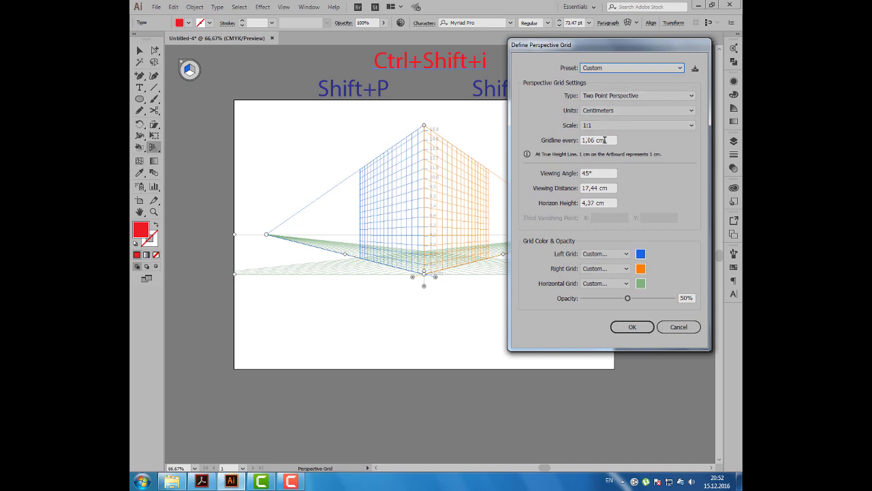
left_click_drag(605, 140, 584, 139)
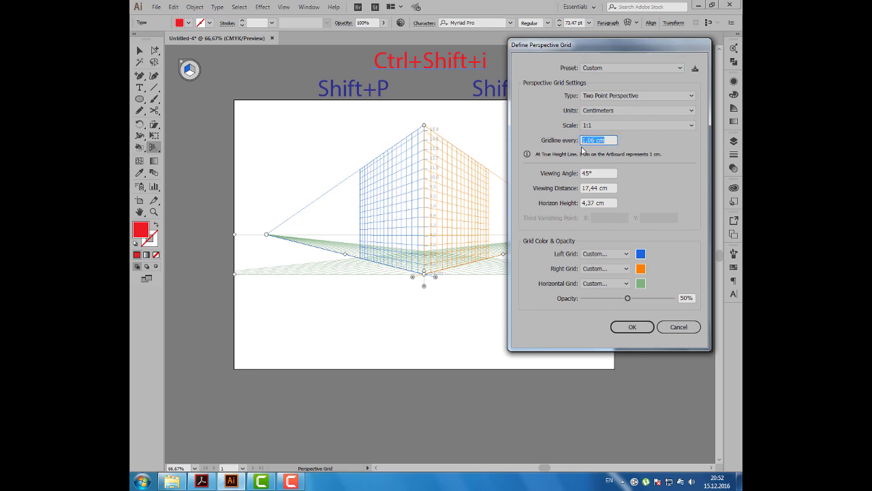
type("1")
left_click(631, 328)
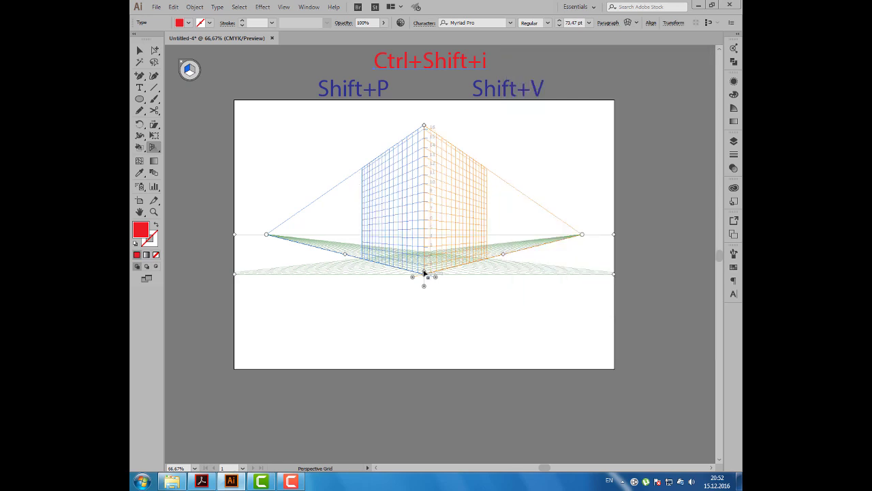
scroll(424, 271, "up", 1)
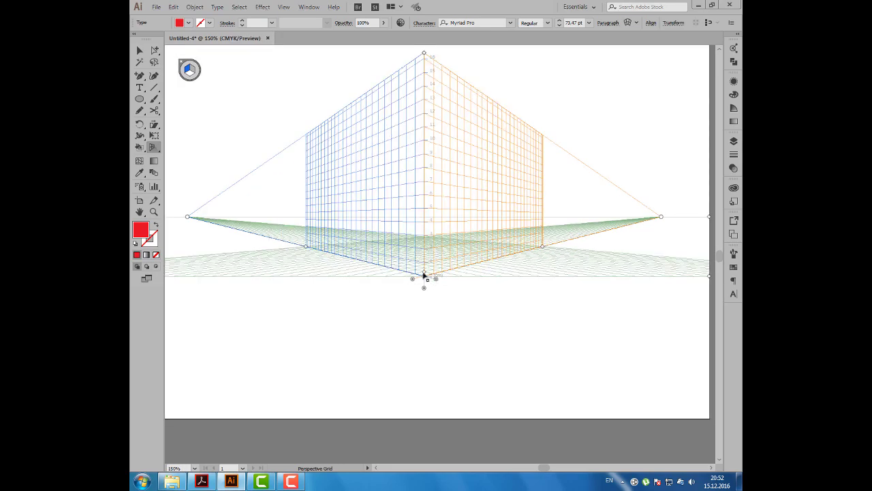
Resize the perspective grid cells by dragging the cell-size widget, ending on a dense 1 cm grid
scroll(424, 272, "up", 1)
left_click_drag(425, 274, 423, 262)
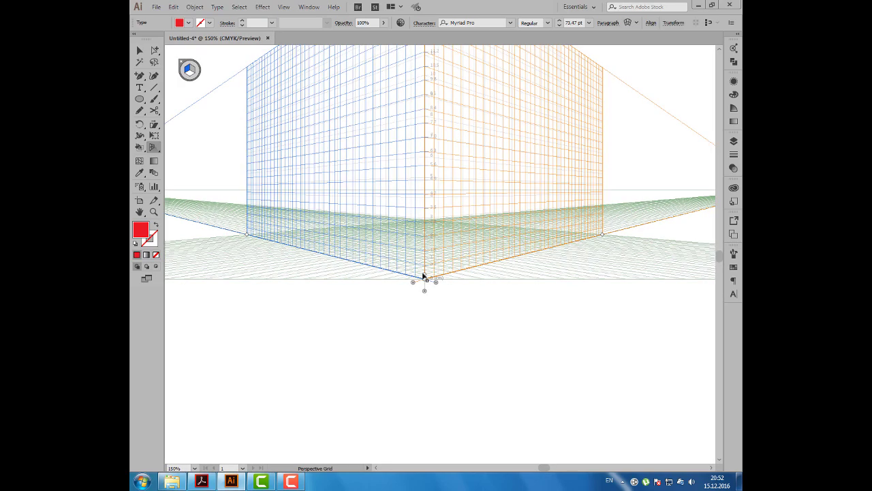
left_click_drag(424, 262, 425, 277)
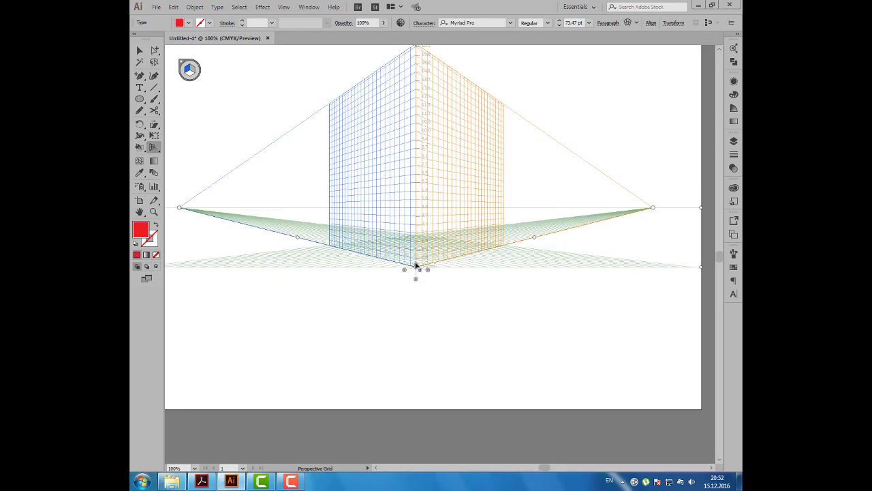
left_click_drag(417, 266, 418, 255)
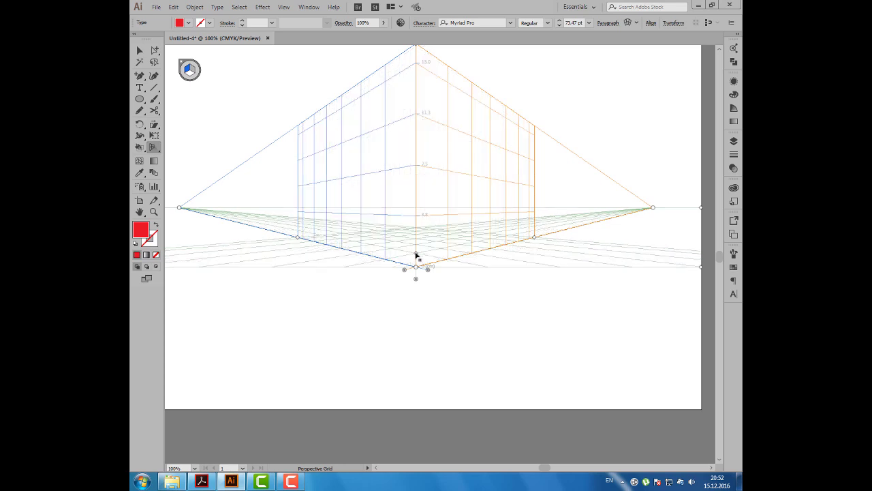
left_click_drag(416, 255, 415, 263)
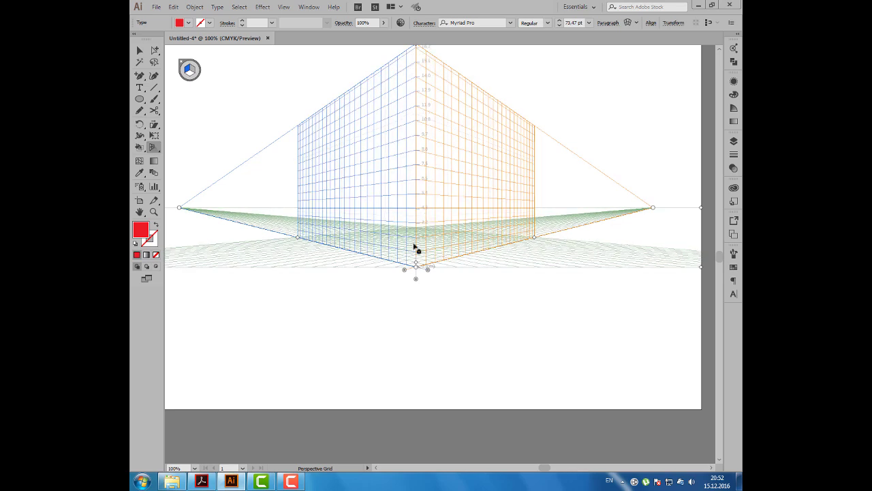
scroll(415, 253, "up", 1)
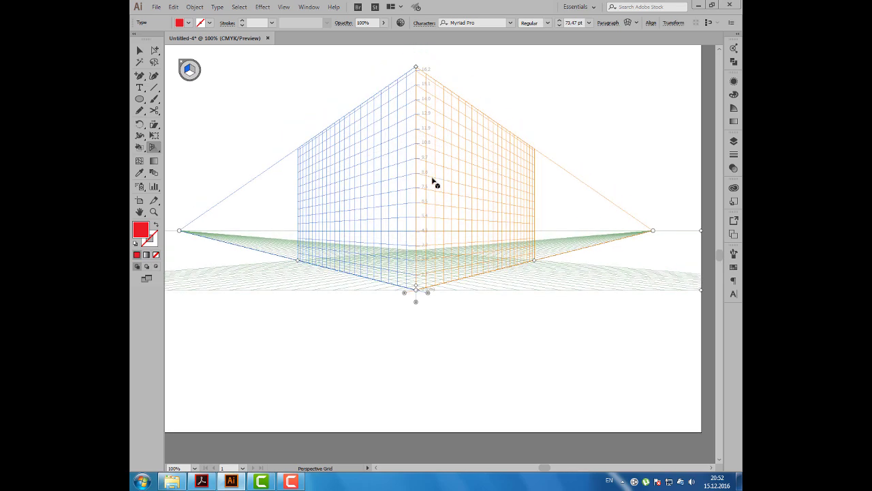
left_click(283, 8)
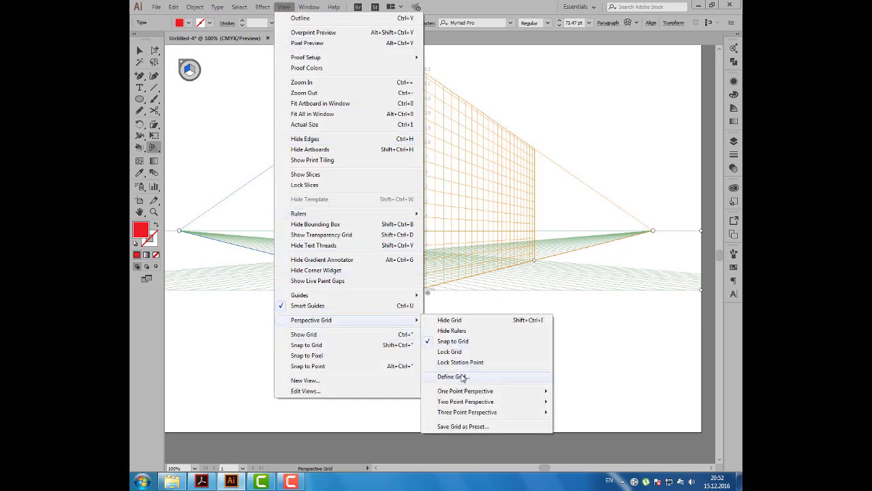
left_click(467, 380)
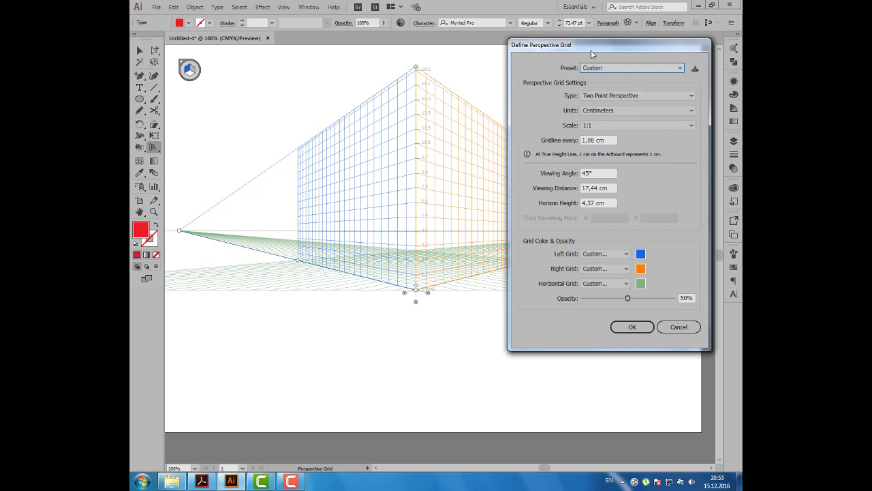
left_click_drag(592, 50, 603, 34)
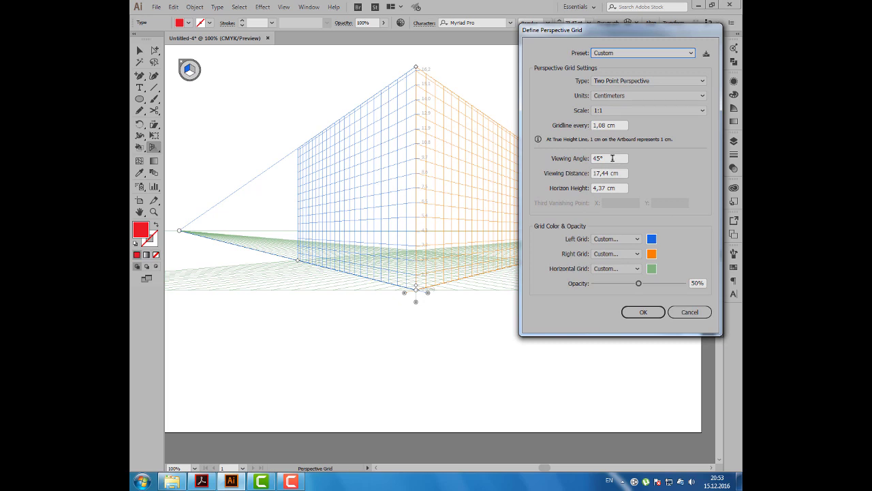
left_click_drag(612, 158, 592, 159)
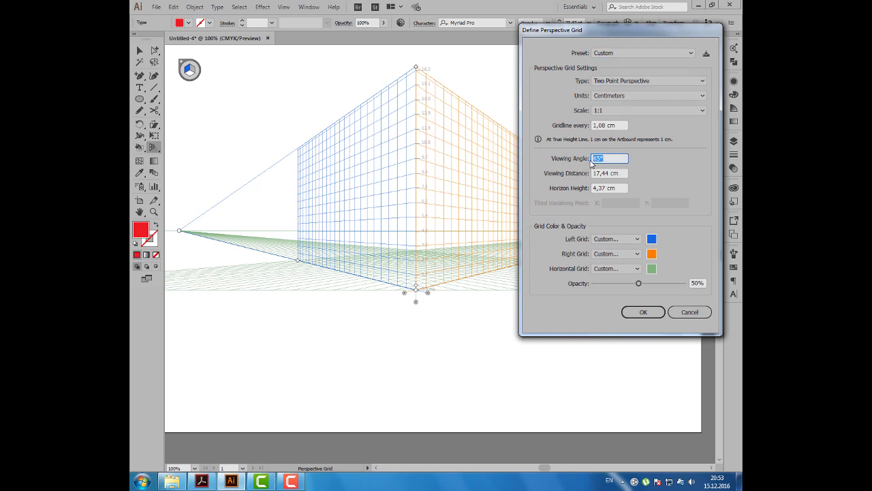
type("3")
type("5")
key("Tab")
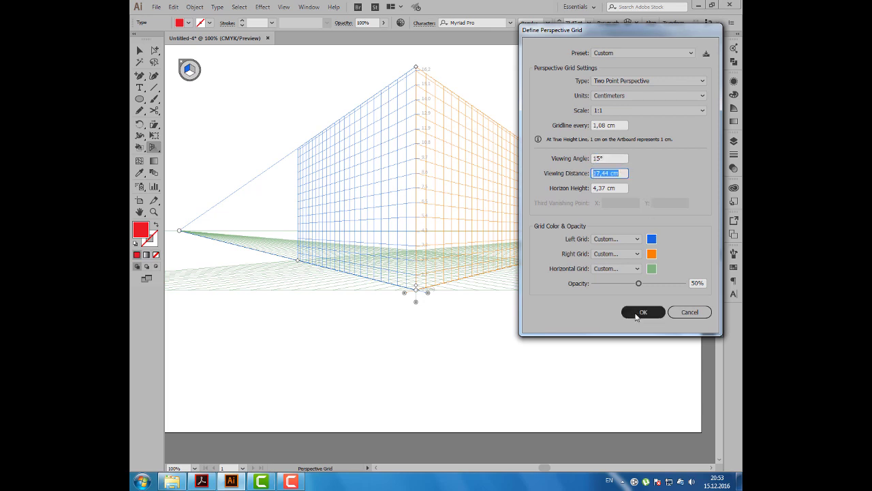
left_click(643, 311)
scroll(516, 234, "down", 1)
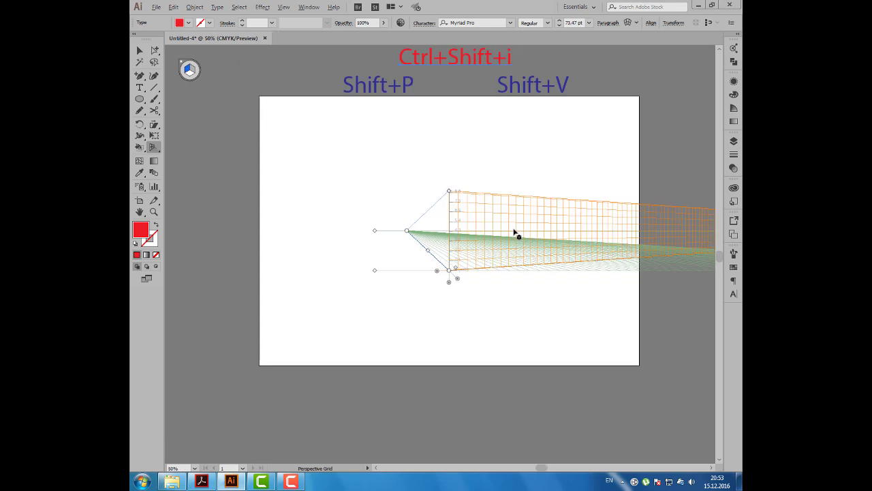
scroll(559, 216, "down", 1)
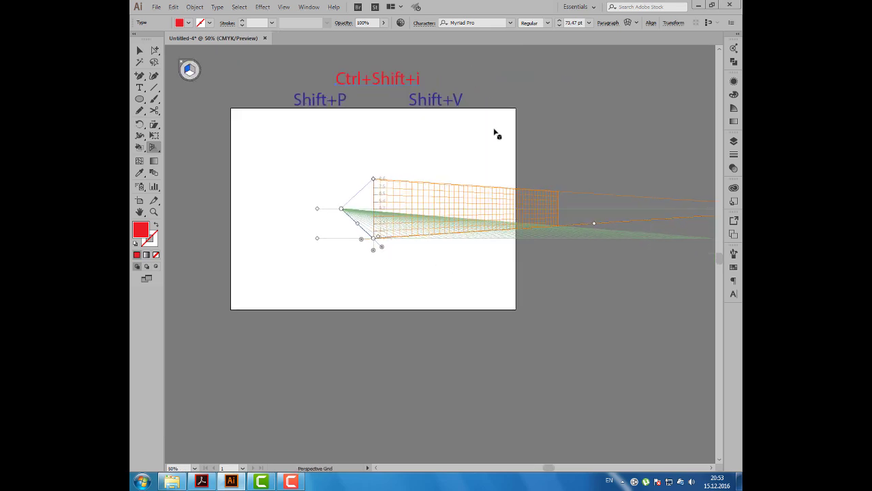
key("ctrl+z")
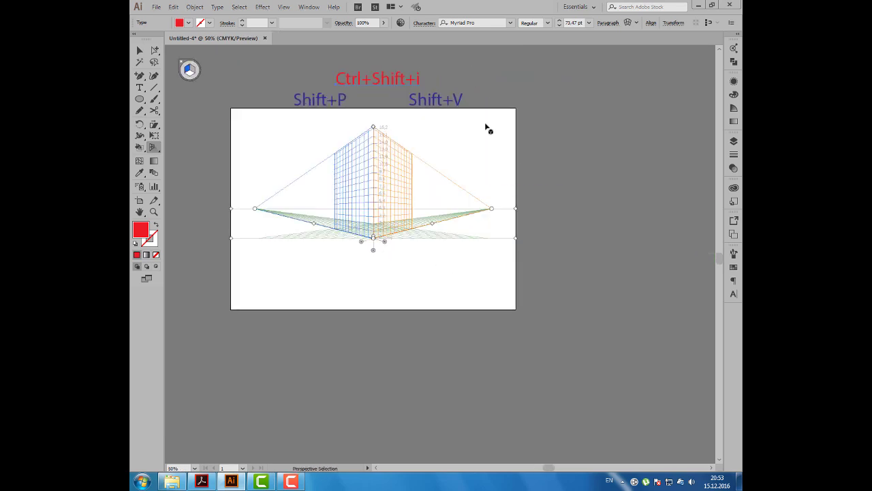
left_click(284, 9)
mouse_move(312, 320)
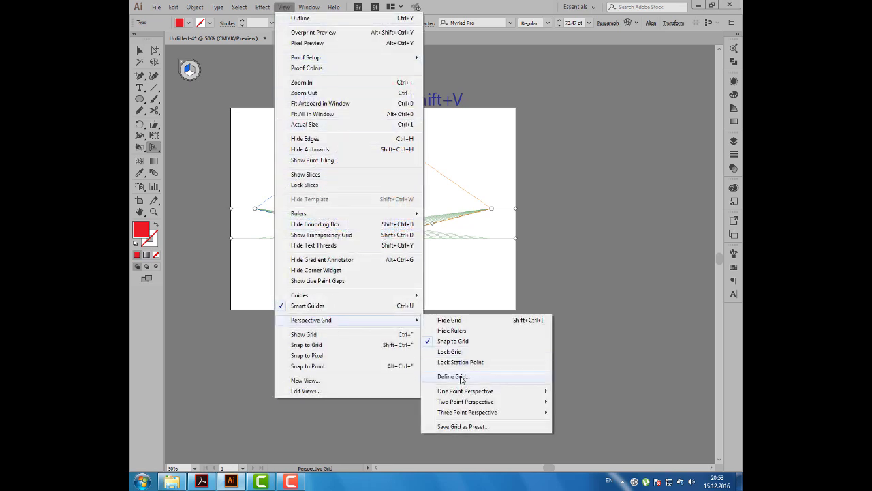
left_click(464, 377)
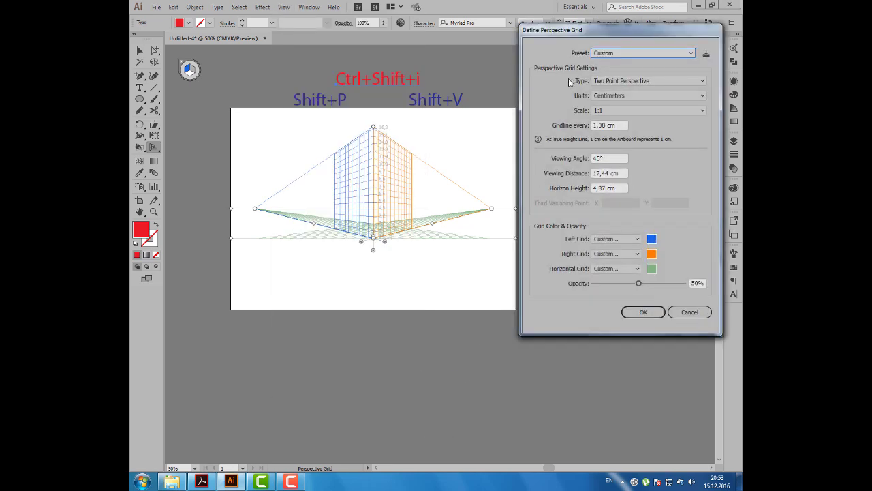
left_click_drag(552, 36, 569, 36)
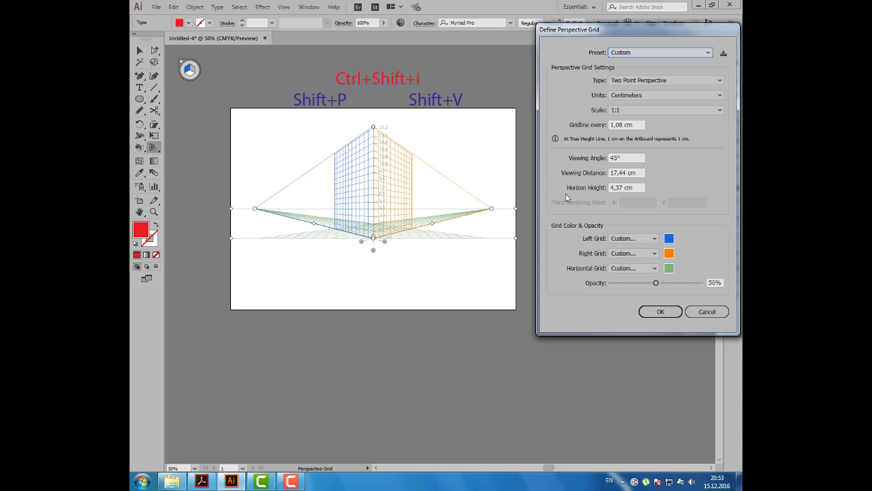
left_click(638, 173)
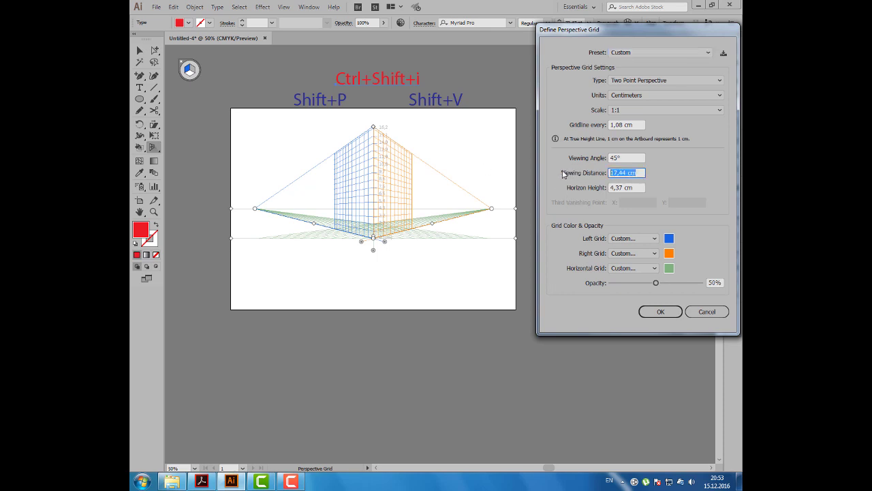
type("20")
key("Tab")
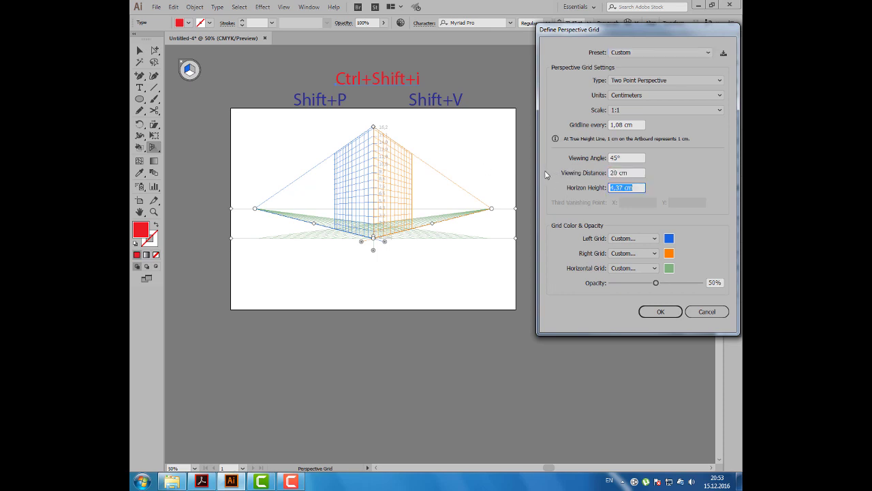
left_click(660, 311)
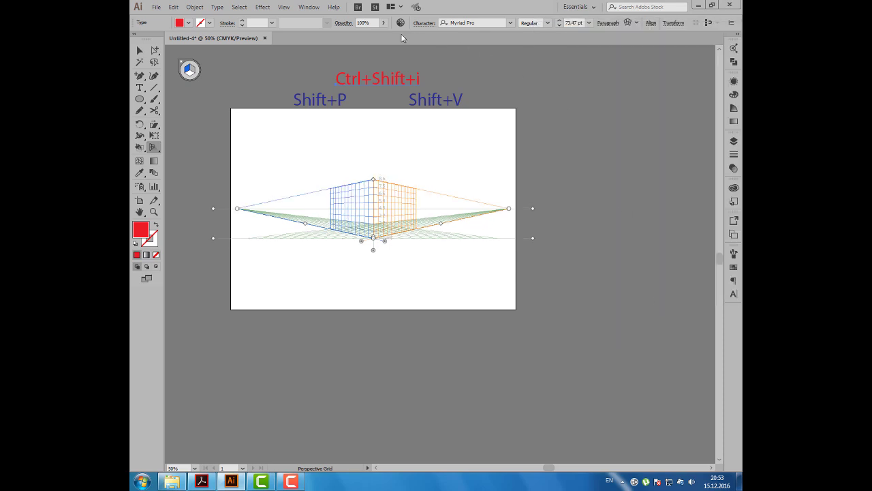
Set the perspective grid's Horizon Height to 8 cm in Define Grid
left_click(284, 7)
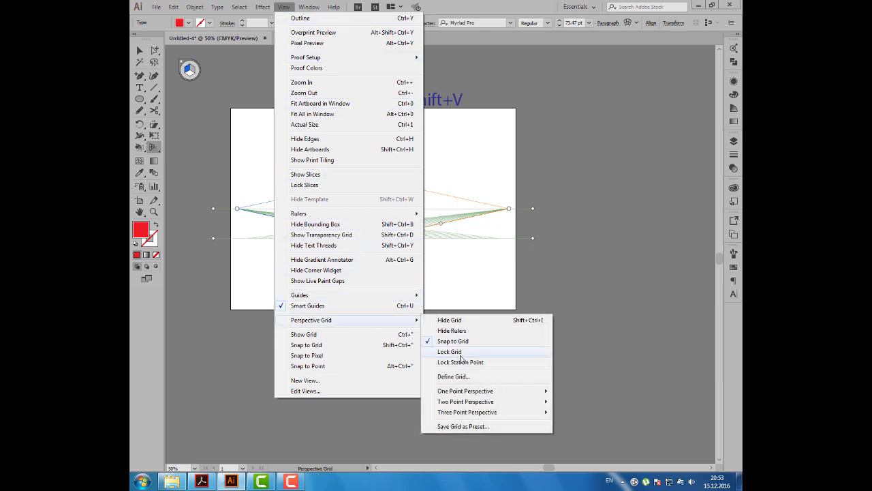
left_click(459, 377)
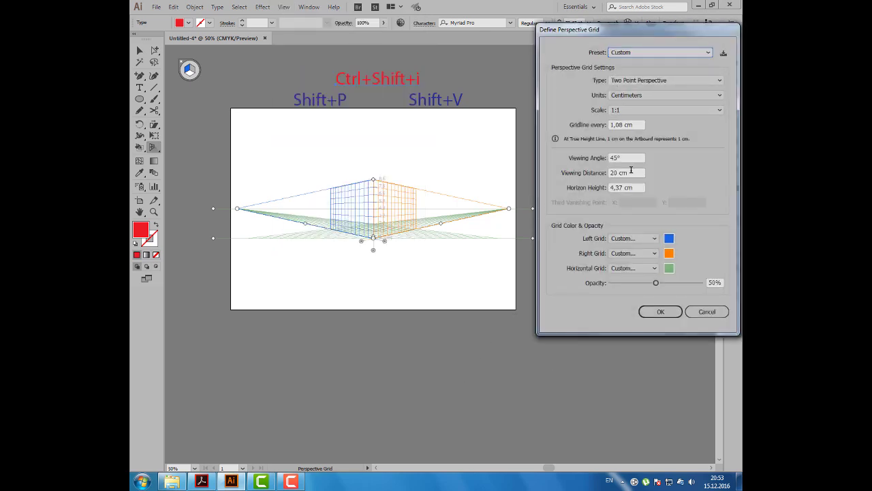
left_click_drag(641, 187, 595, 185)
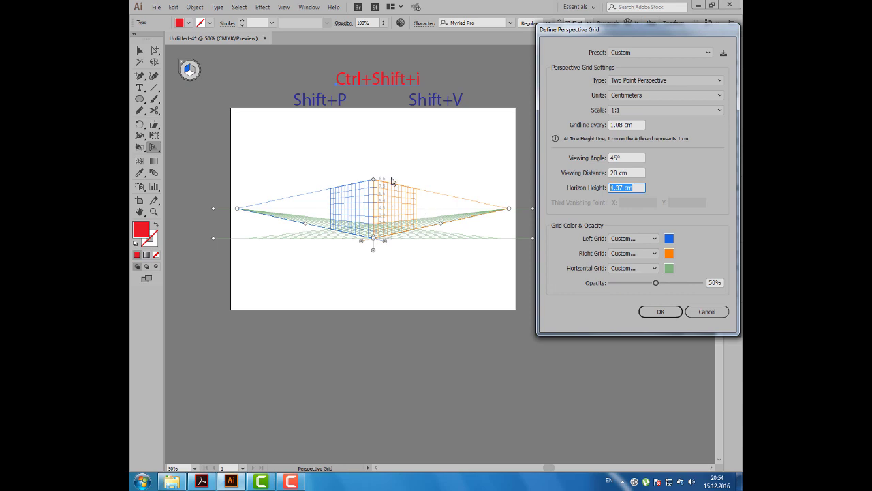
type("8")
key("Tab")
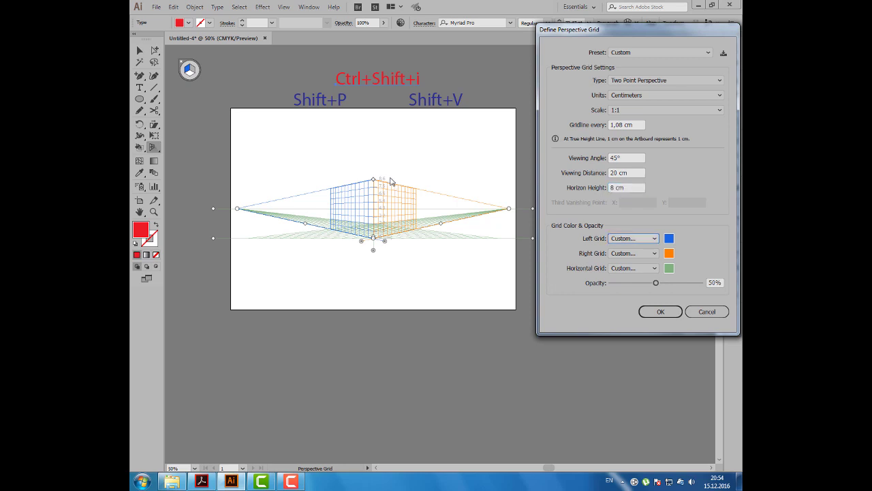
left_click(661, 311)
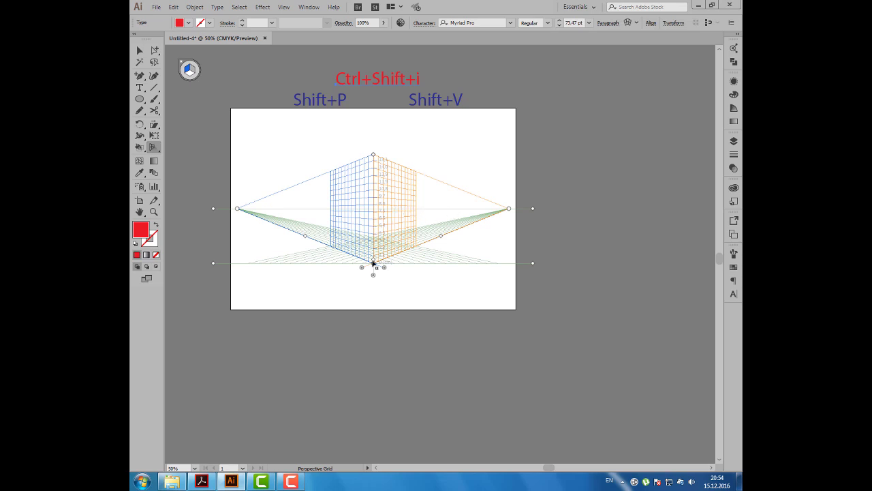
left_click(283, 8)
mouse_move(312, 319)
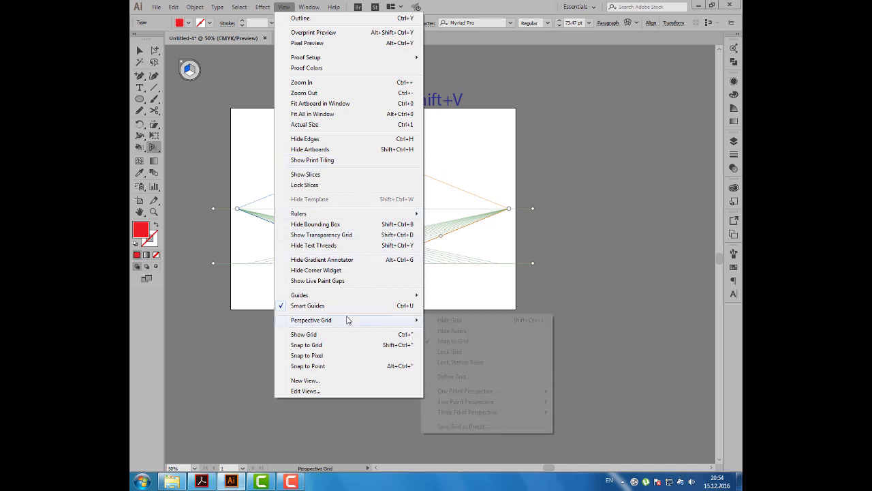
Set the grid Type to One Point Perspective in Define Grid, keeping the left grid's blue colour
left_click(462, 377)
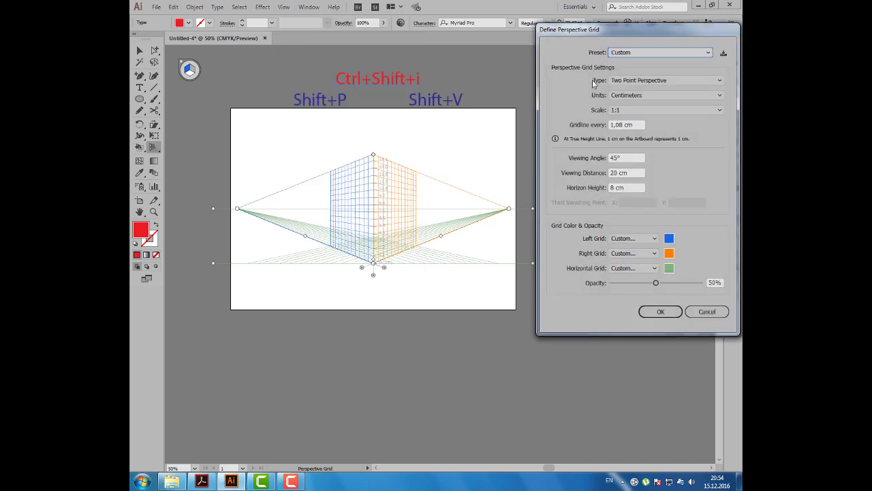
left_click_drag(602, 31, 581, 27)
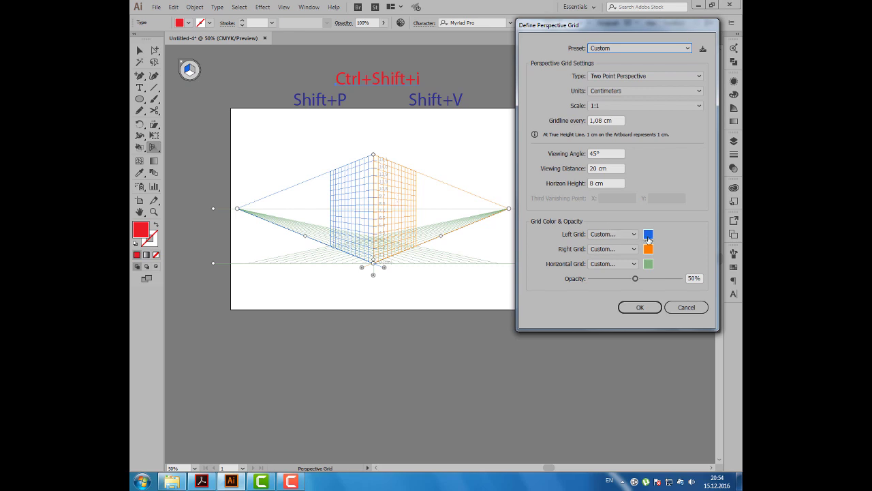
left_click(648, 234)
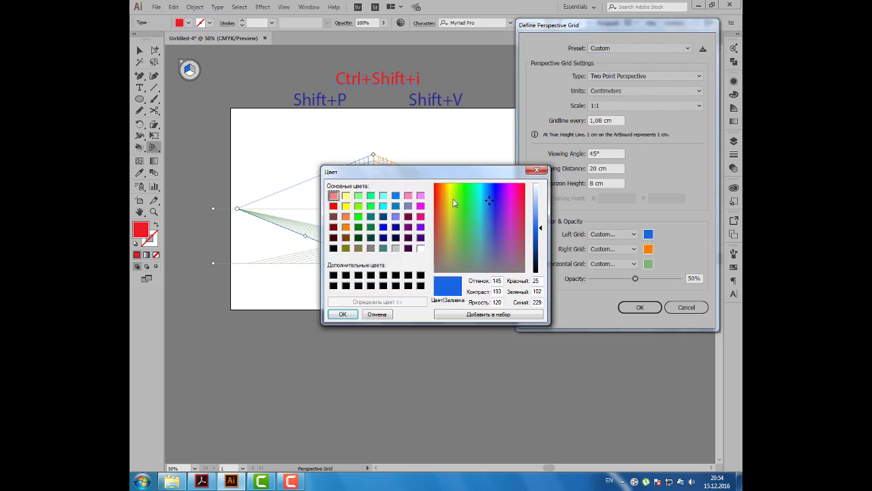
left_click(536, 170)
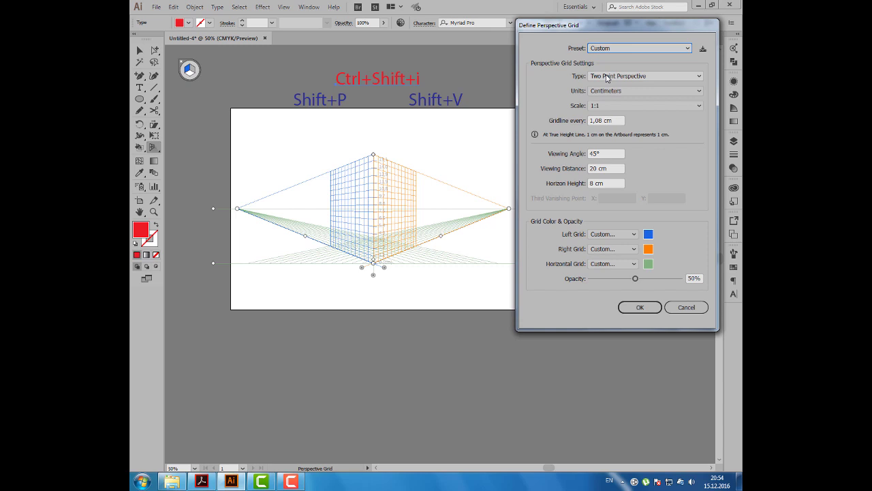
left_click(607, 78)
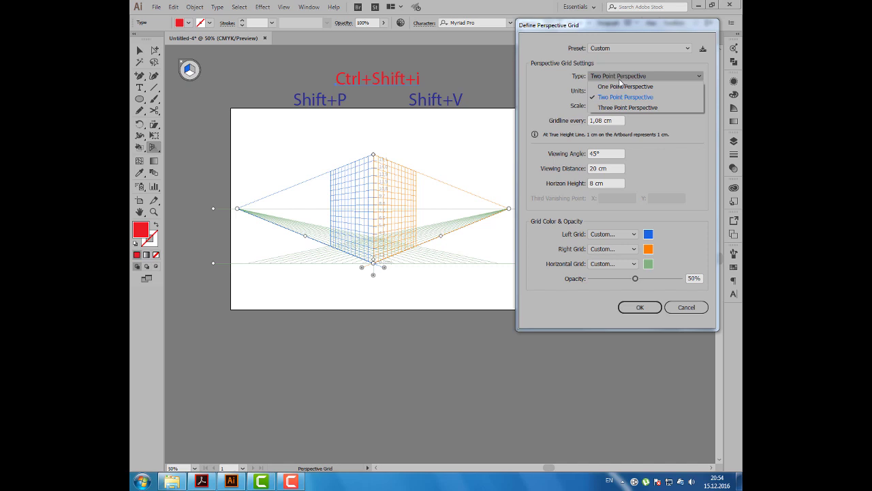
left_click(609, 87)
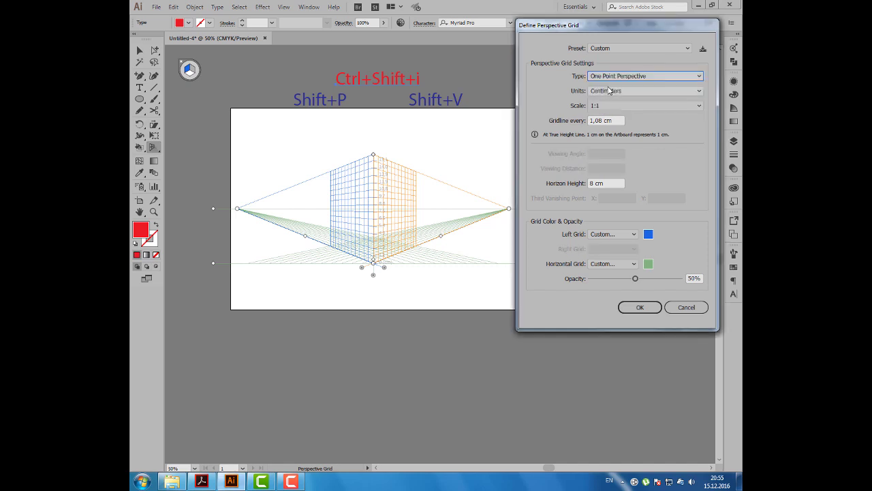
left_click(638, 309)
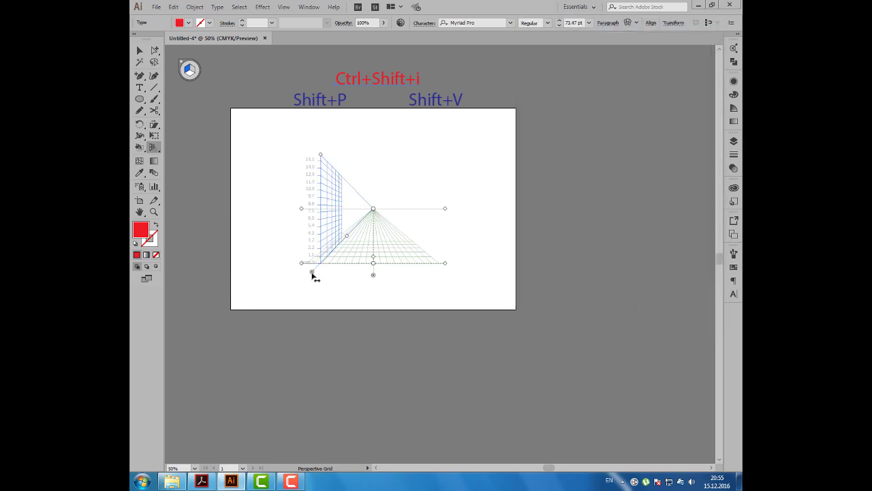
Switch the grid to the [3P-Normal View] three-point perspective
left_click_drag(312, 271, 295, 270)
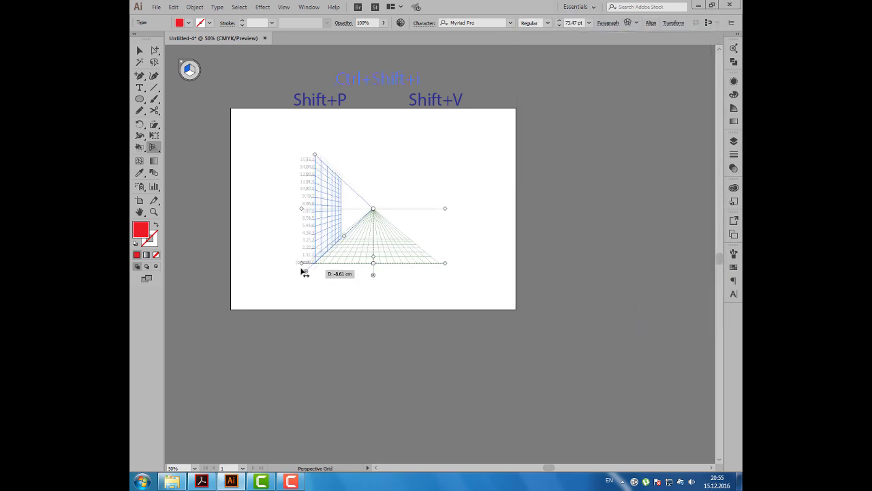
left_click(283, 6)
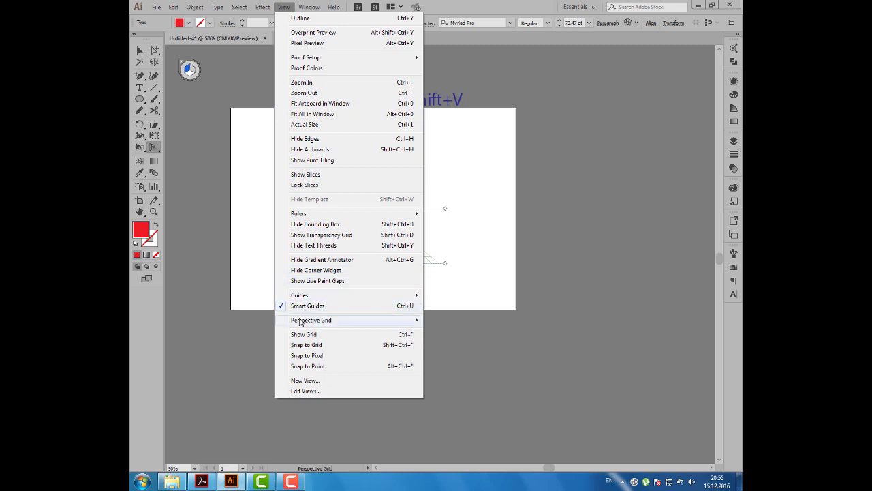
mouse_move(311, 319)
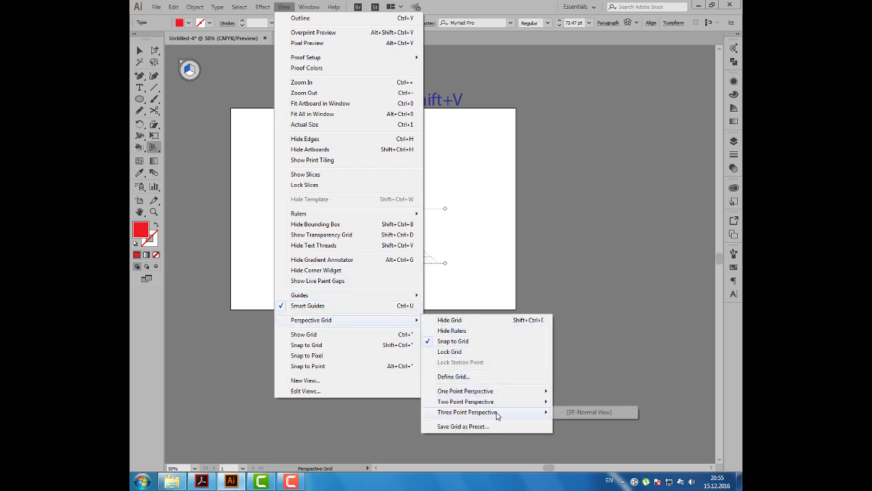
mouse_move(468, 412)
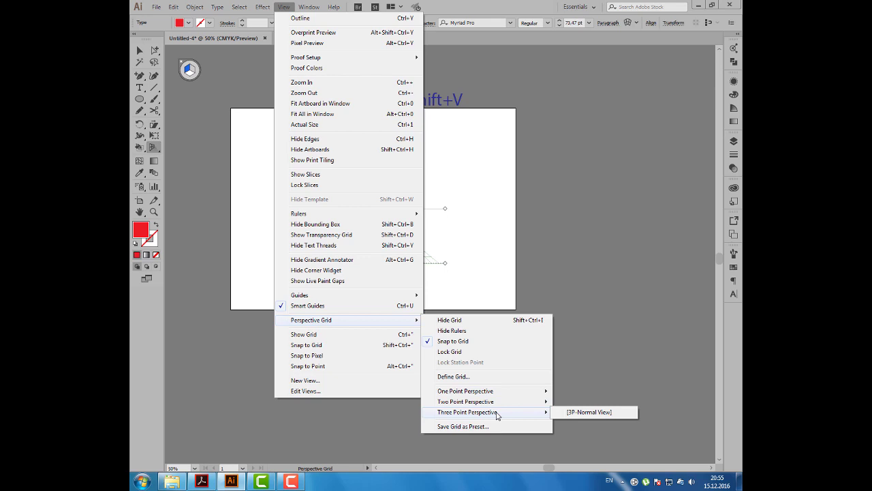
left_click(569, 413)
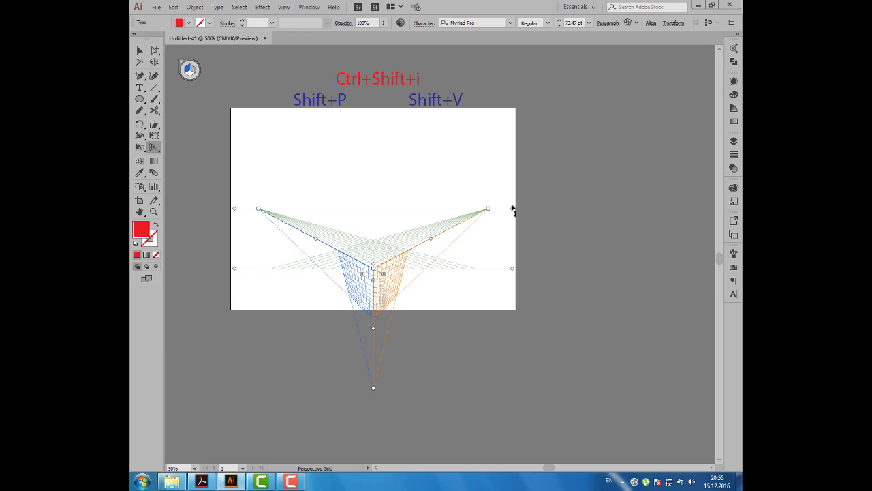
Drag the horizon and ground-level widgets to raise the grid, then deselect everything
left_click_drag(513, 207, 512, 216)
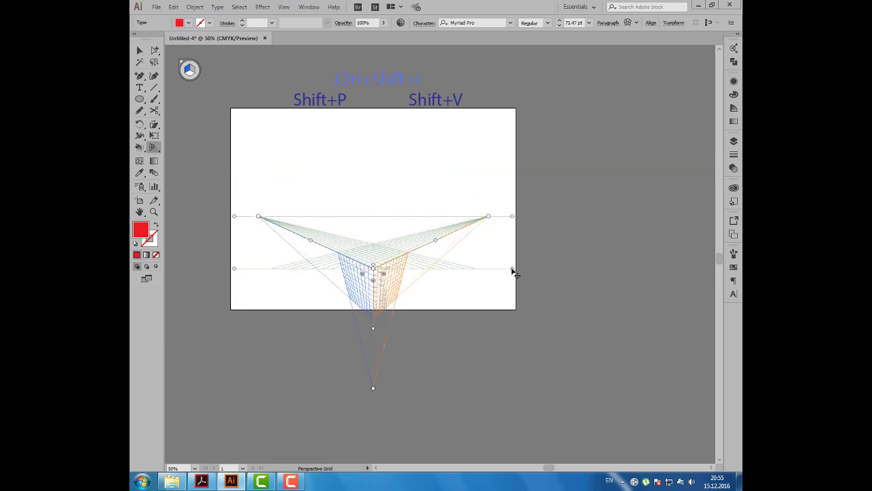
mouse_move(515, 273)
left_mouse_down()
mouse_move(522, 208)
mouse_move(500, 184)
mouse_move(510, 194)
left_mouse_up()
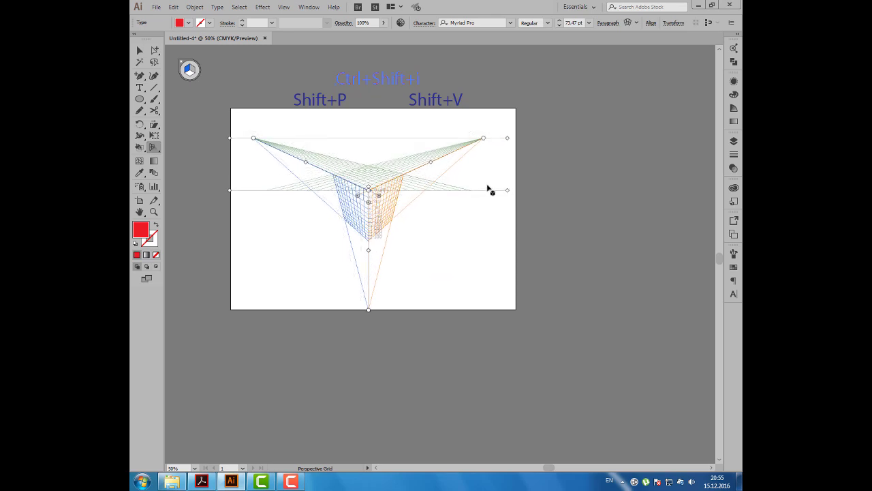
left_click(143, 147)
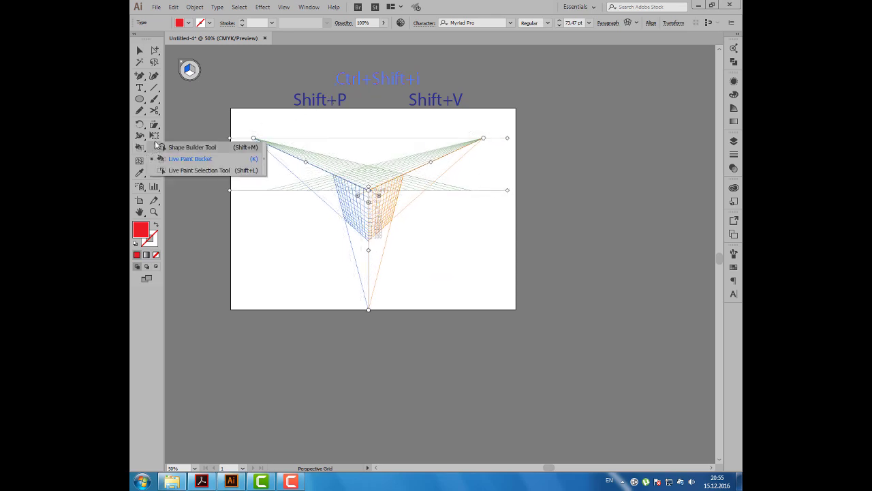
left_click(154, 147)
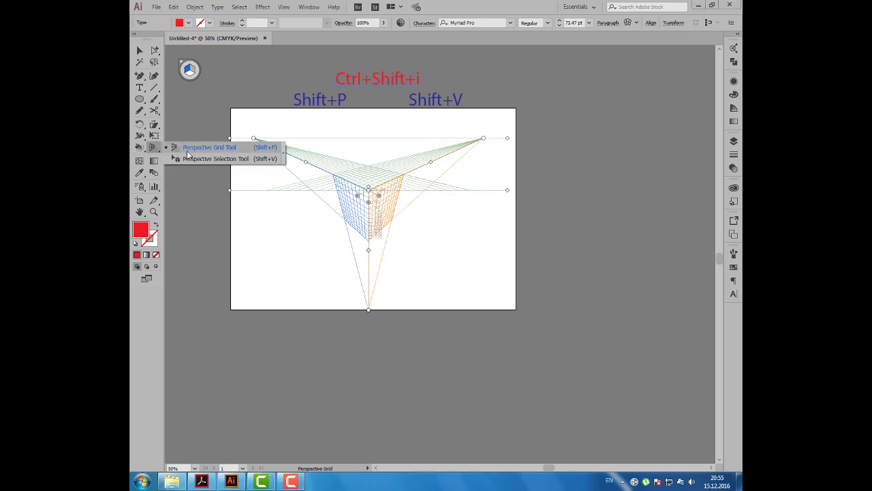
left_click(217, 151)
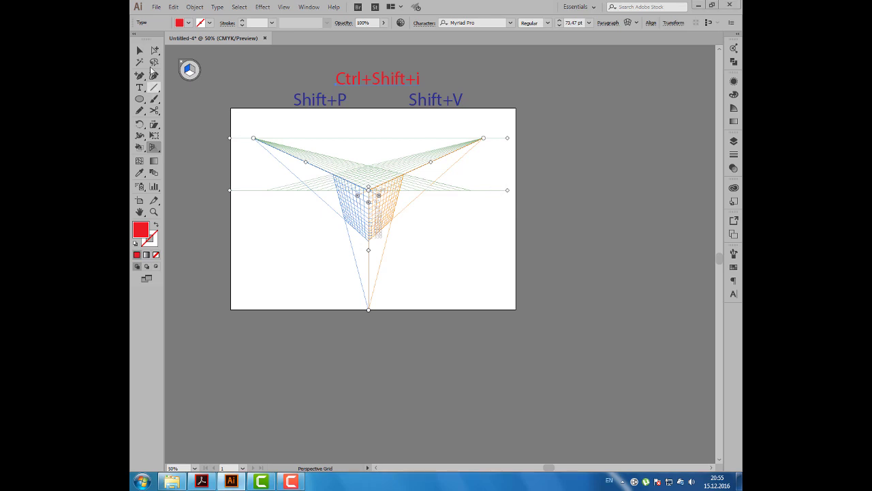
left_click(139, 50)
left_click(185, 107)
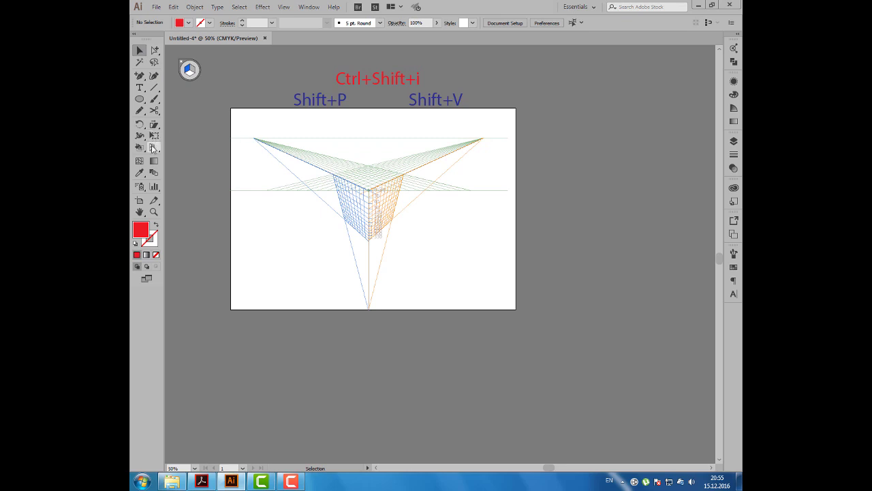
Lower the horizon line and drag the third vanishing point far below the artboard
key("shift+p")
left_click_drag(230, 139, 229, 167)
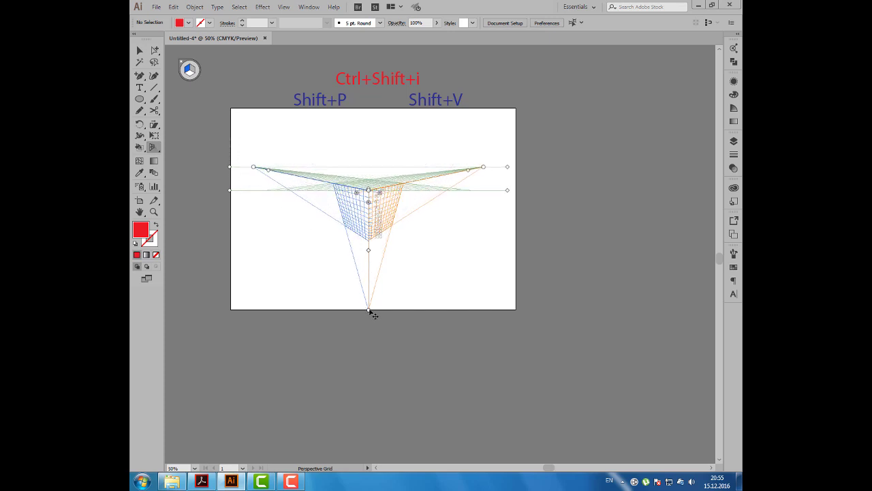
left_click_drag(368, 312, 368, 421)
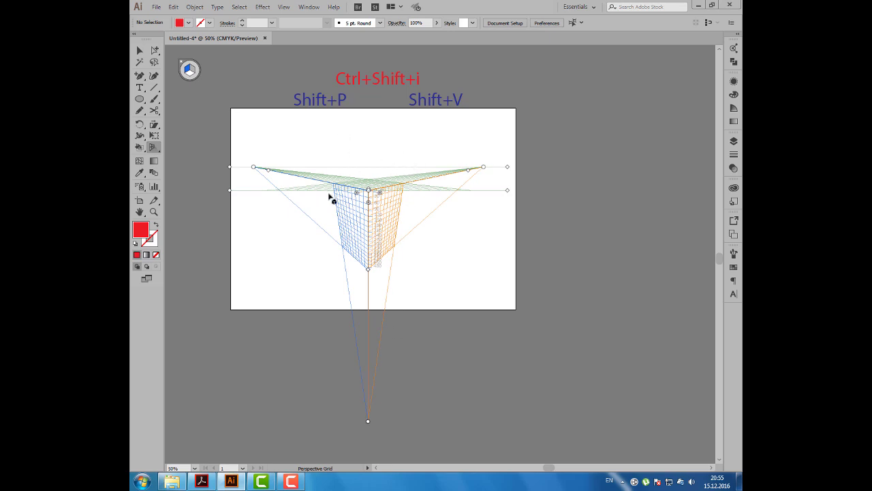
left_click(283, 9)
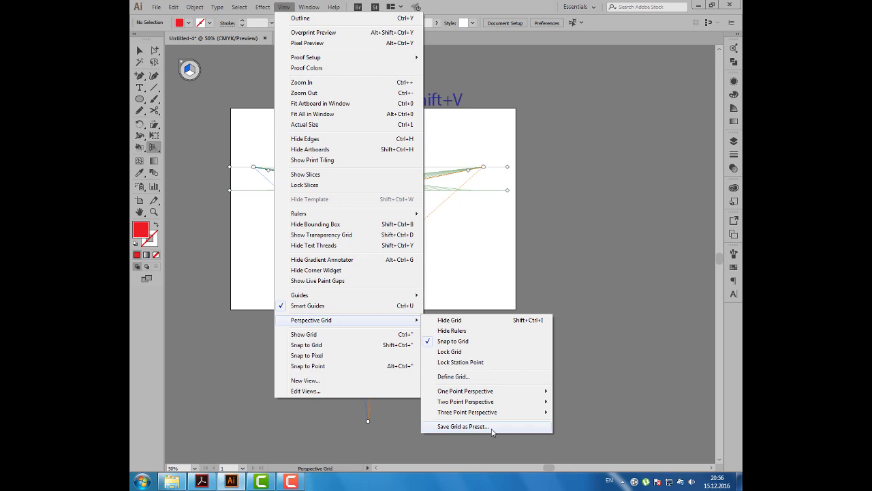
Save the three-point grid as a preset named 'Упаковка'
left_click(493, 429)
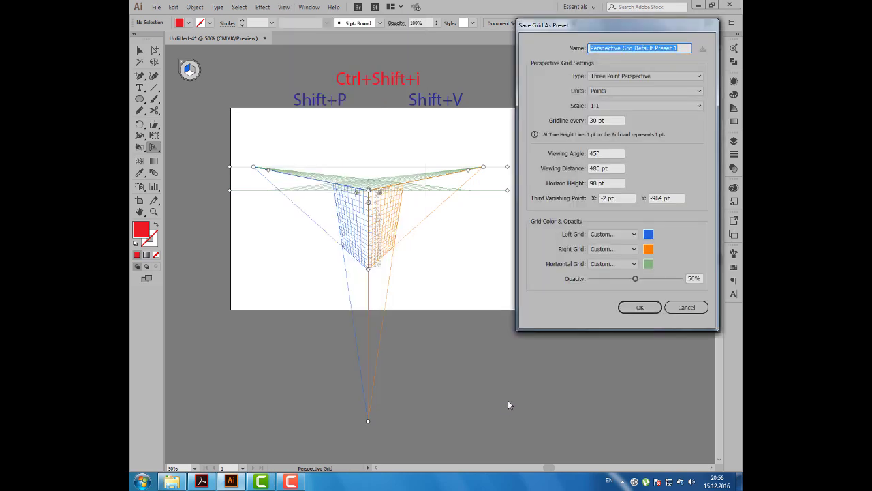
key("alt+shift")
type("Уп")
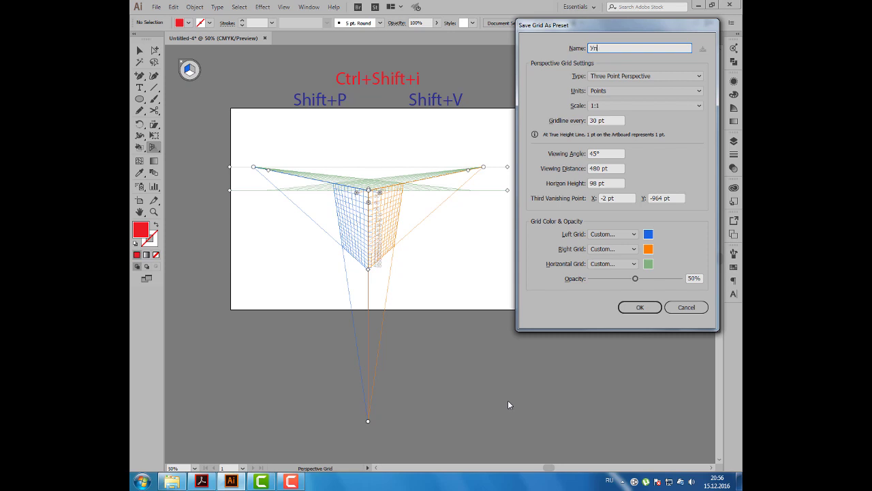
type("аковка")
left_click(624, 308)
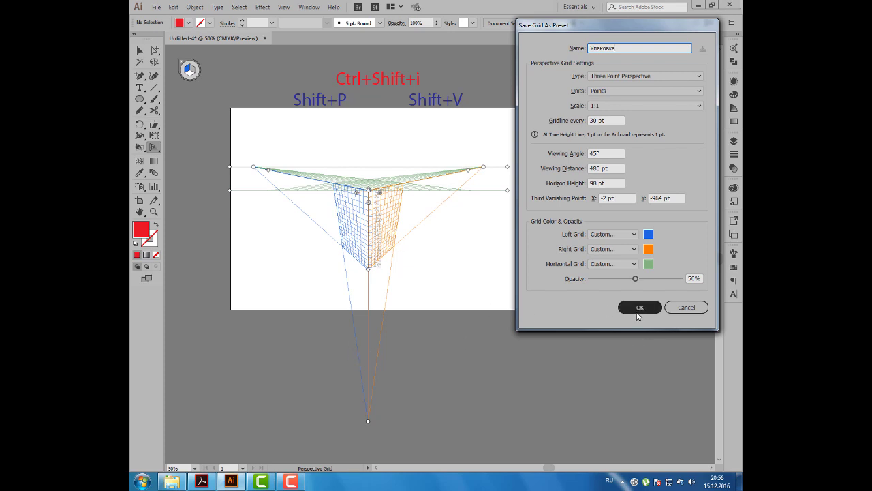
left_click(640, 308)
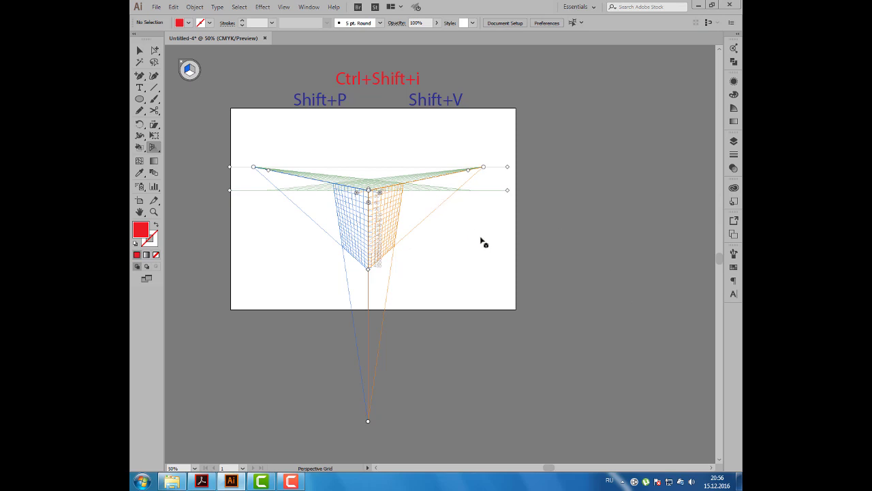
left_click_drag(154, 147, 203, 151)
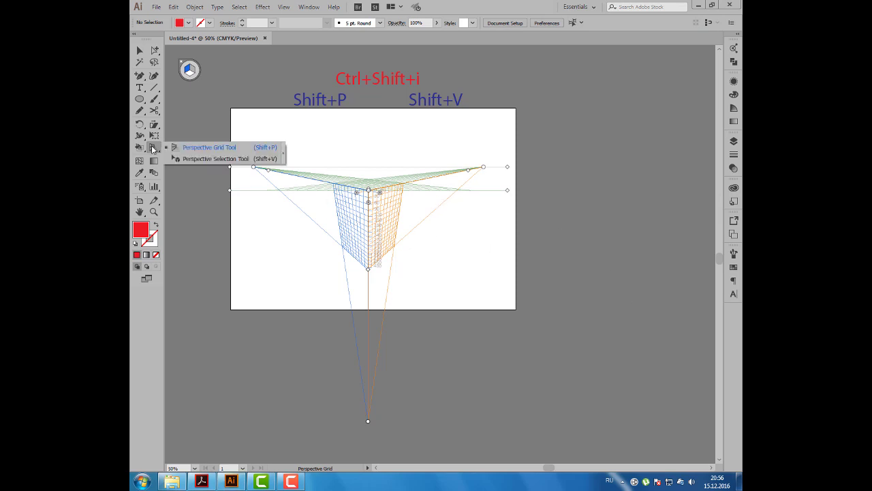
Zoom to 66.67% and pan to centre the two-point perspective grid on the artboard
left_click(202, 148)
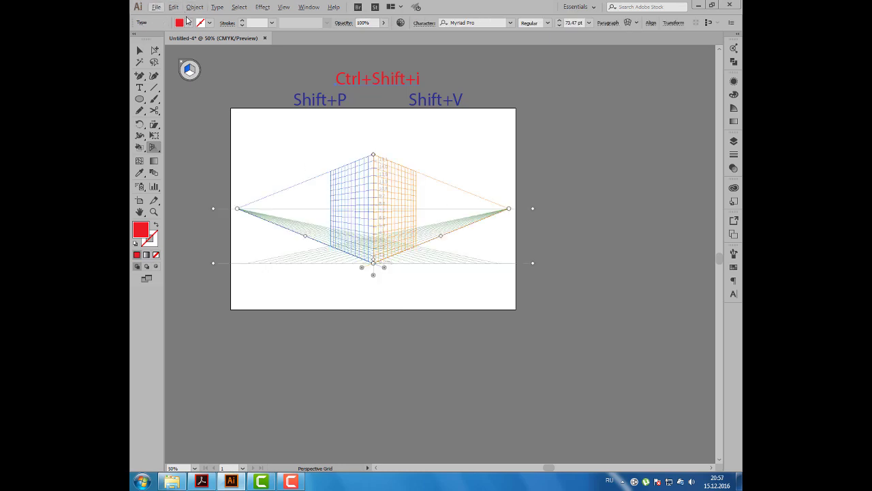
key("ctrl+plus")
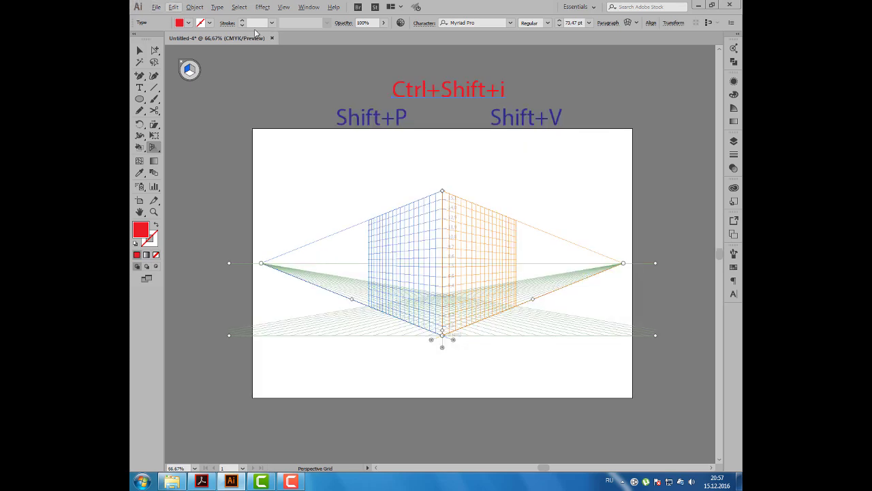
left_click_drag(374, 170, 345, 129)
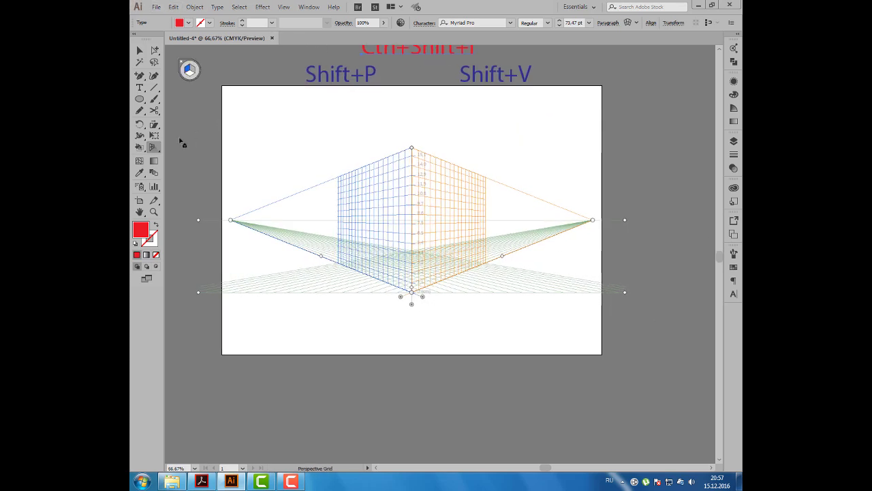
left_click(155, 146)
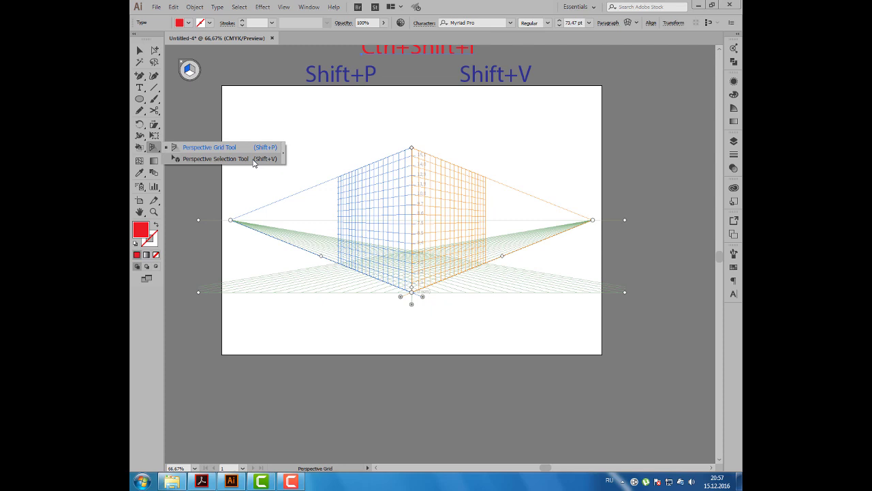
left_click(142, 54)
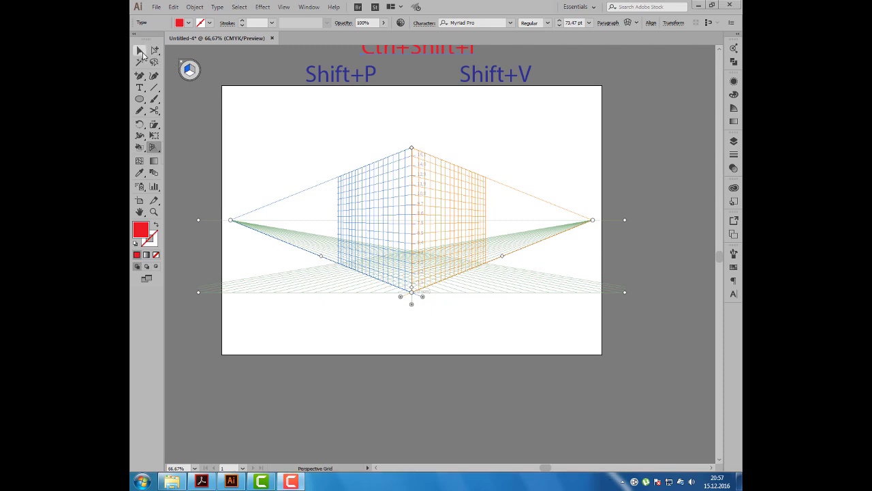
Draw a red rectangle on the left perspective grid plane
scroll(300, 126, "up", 2)
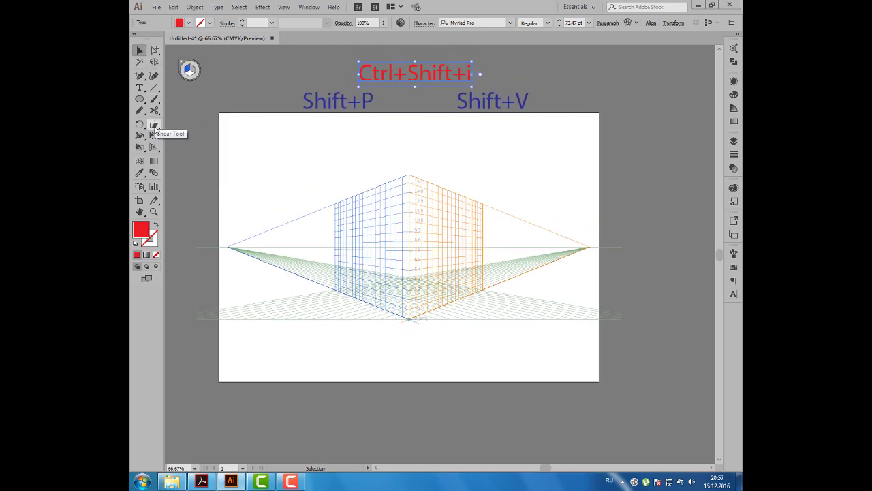
left_click(154, 147)
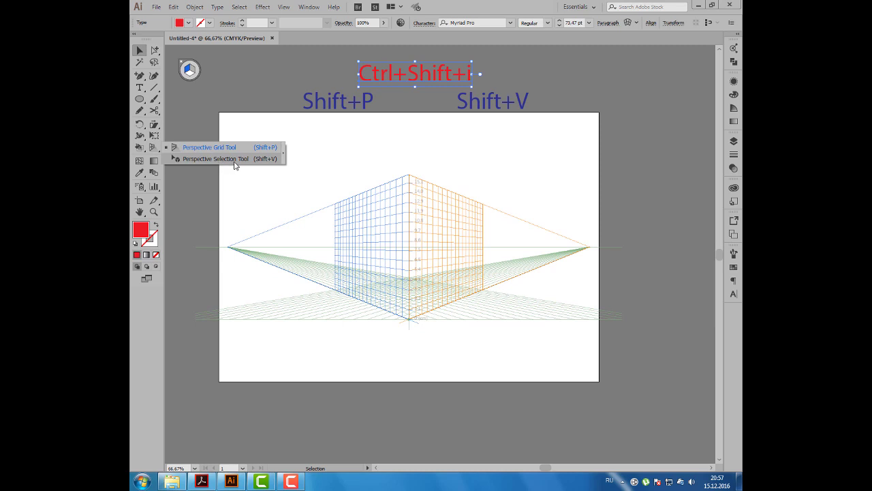
left_click(199, 105)
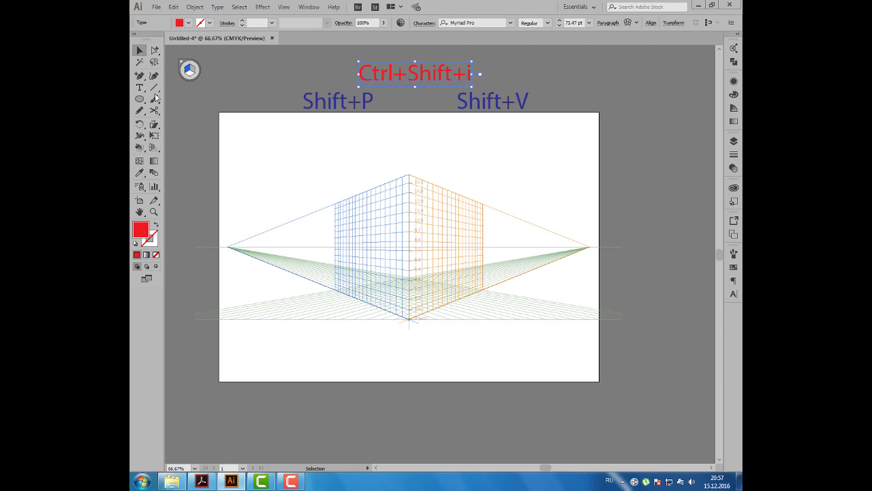
left_click_drag(139, 99, 166, 102)
mouse_move(334, 202)
left_mouse_down()
mouse_move(380, 240)
mouse_move(410, 320)
left_mouse_up()
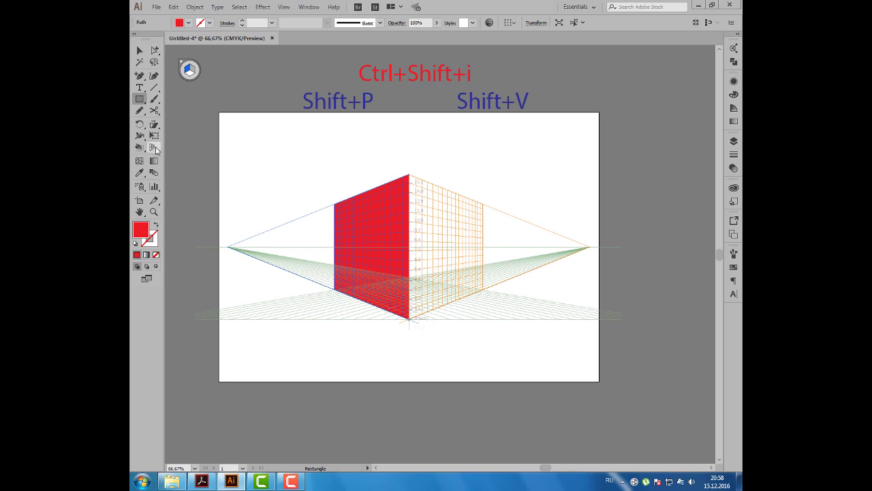
Stretch the red wall's left edge toward the left vanishing point
left_click_drag(154, 147, 178, 155)
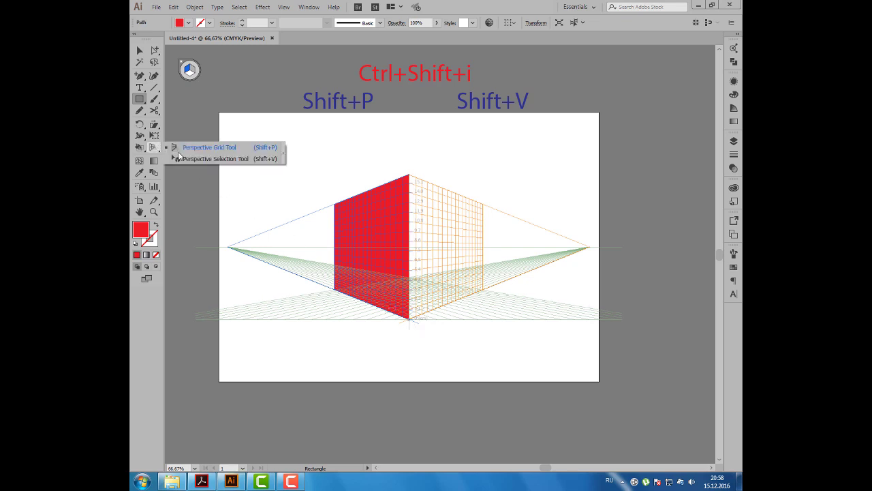
left_click(194, 159)
left_click_drag(334, 248, 271, 248)
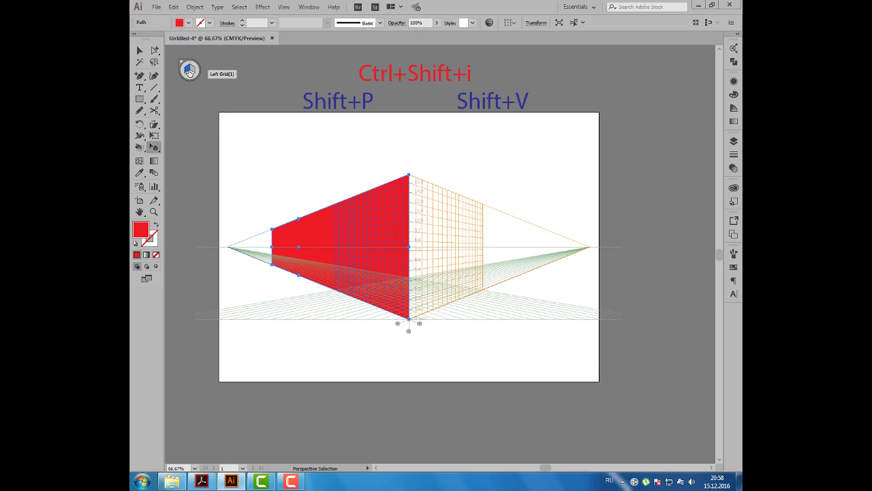
Try a yellow fill on the wall, then restore its red fill
left_click(138, 99)
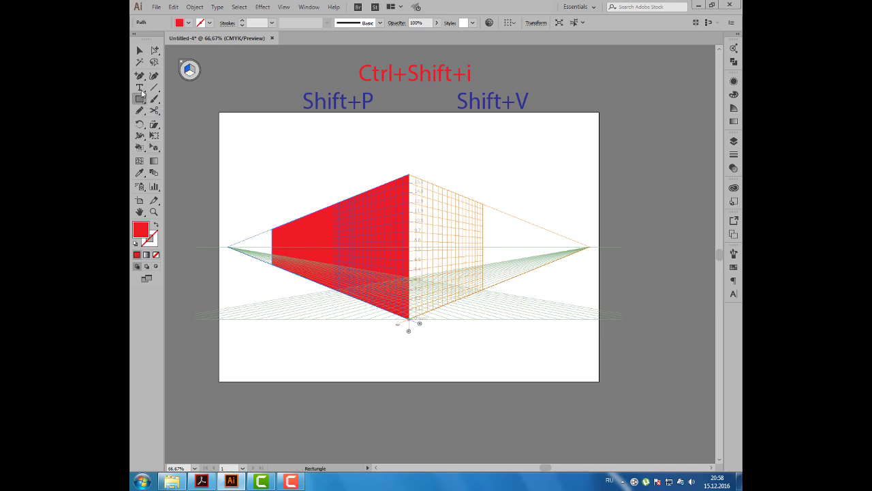
left_click(189, 22)
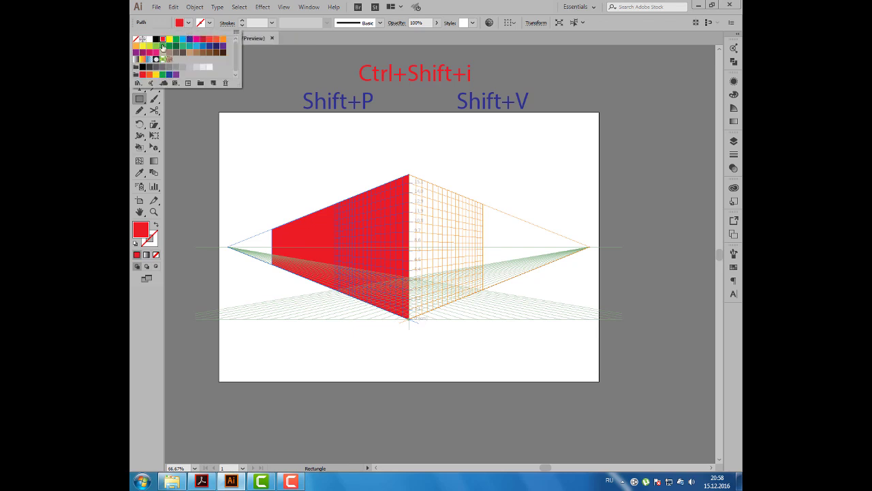
left_click(169, 39)
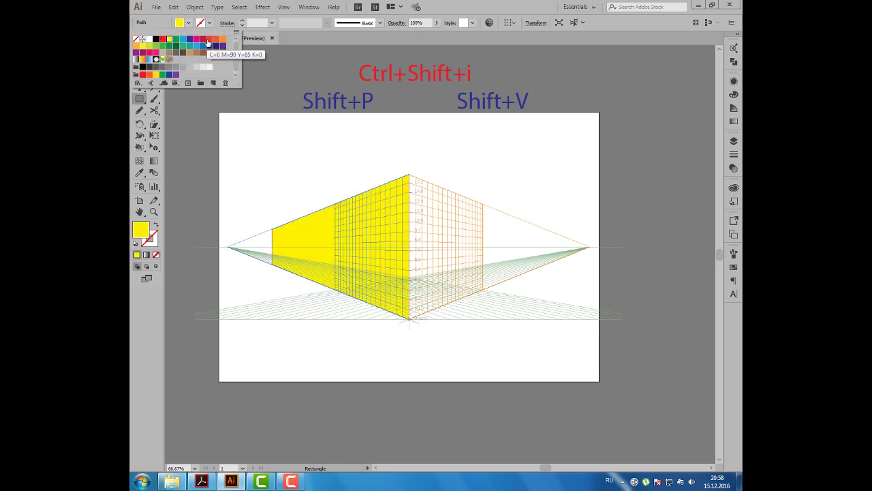
left_click(208, 42)
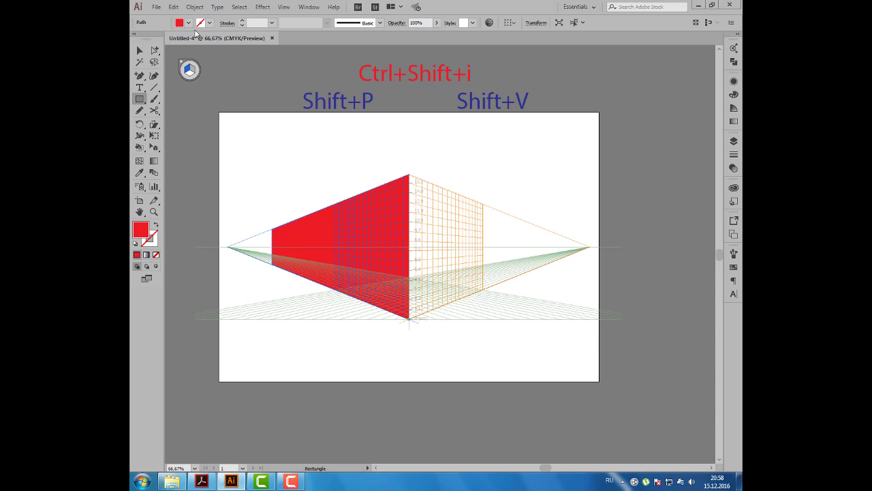
Deselect the wall, choose orange as the fill, and make the right grid plane active
key("shift+v")
left_click(219, 53)
left_click(188, 23)
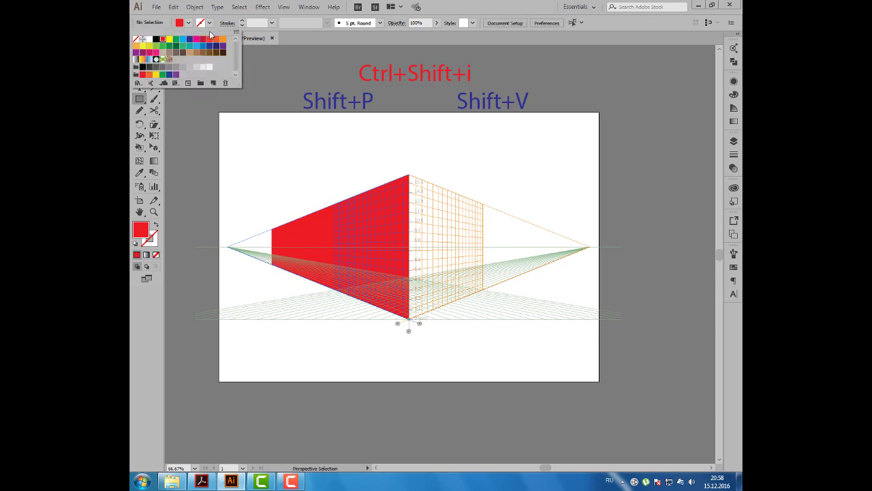
left_click(223, 39)
key("m")
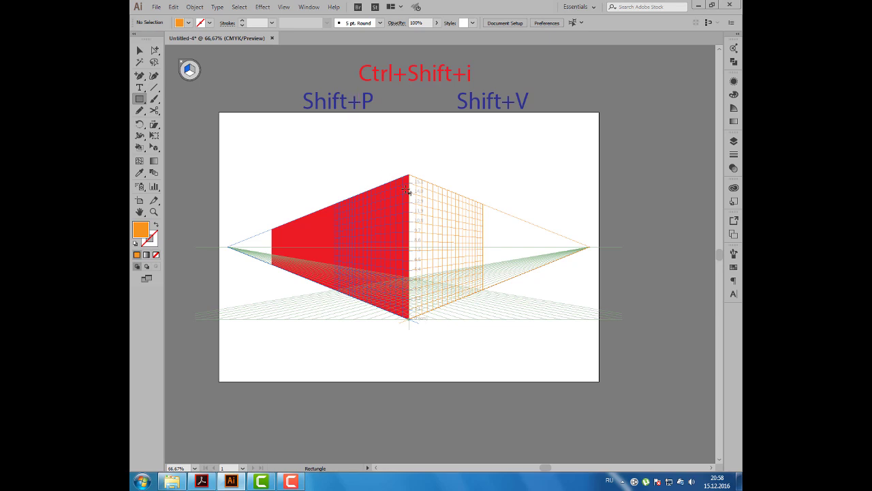
key("shift+v")
left_click(192, 72)
Draw an orange wall on the right plane starting from the red wall's top corner
left_click_drag(410, 186, 547, 266)
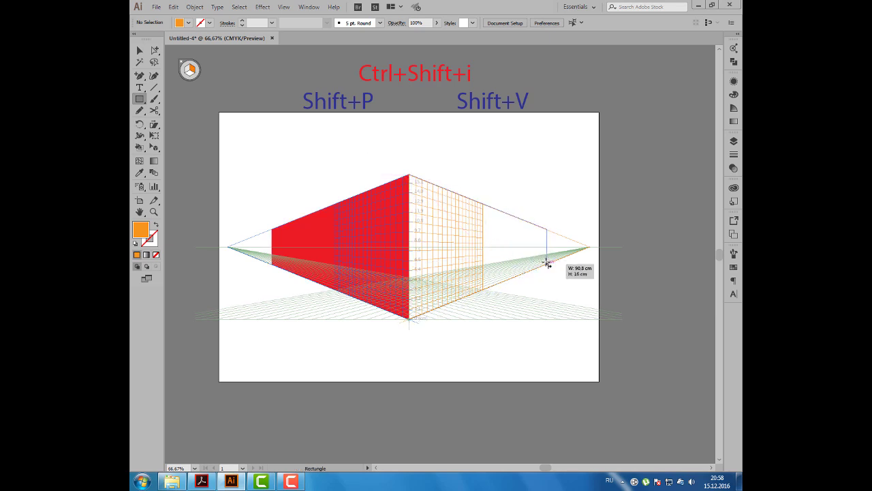
left_click_drag(547, 266, 547, 266)
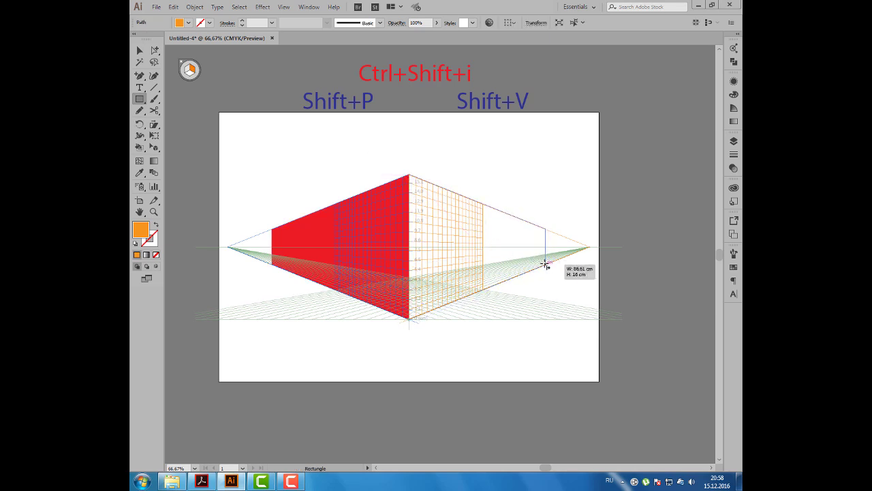
key("shift+v")
left_click(306, 172)
Choose yellow-green as the fill for the next rectangle
key("m")
left_click(188, 22)
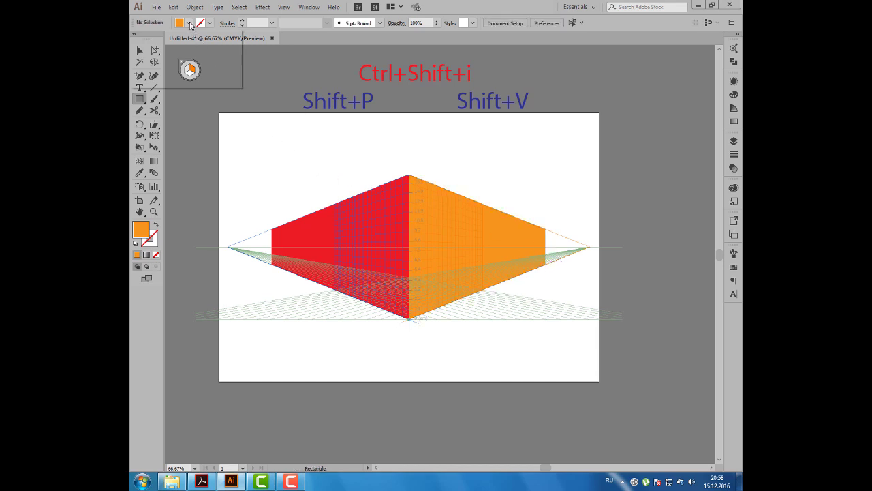
left_click(159, 46)
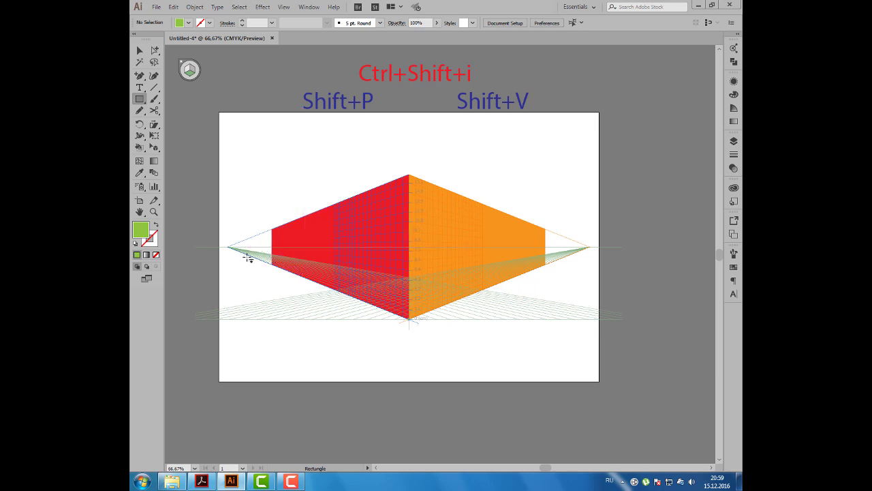
Draw a green rectangle for the ground and send it behind the walls
mouse_move(247, 254)
left_mouse_down()
mouse_move(326, 289)
mouse_move(256, 366)
left_mouse_up()
left_click(195, 7)
mouse_move(210, 29)
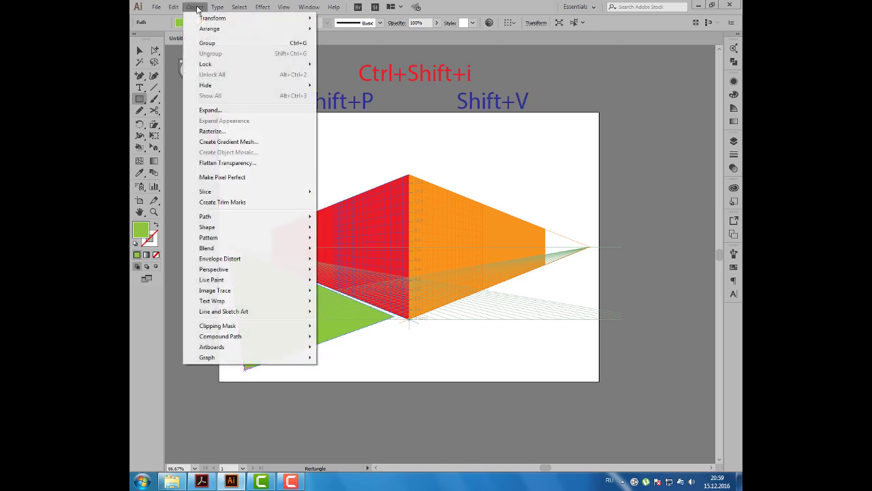
left_click(344, 60)
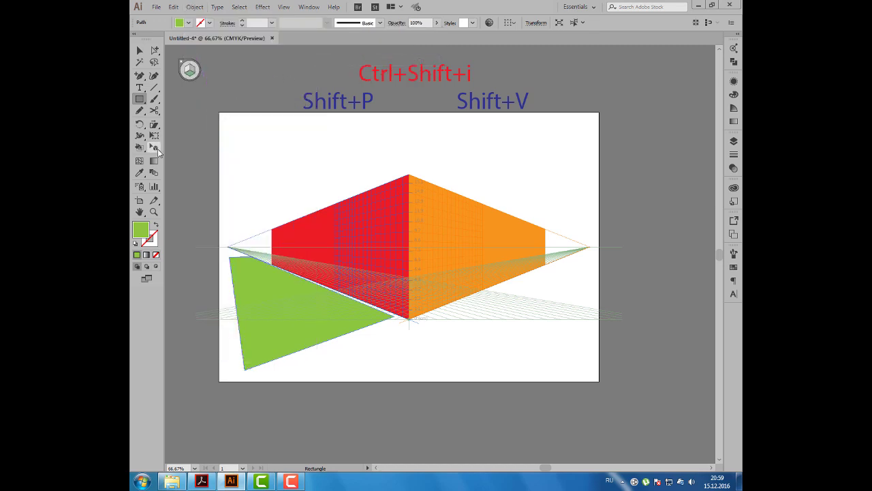
Enlarge the green ground rectangle and move it beneath the box
left_click_drag(154, 148, 195, 158)
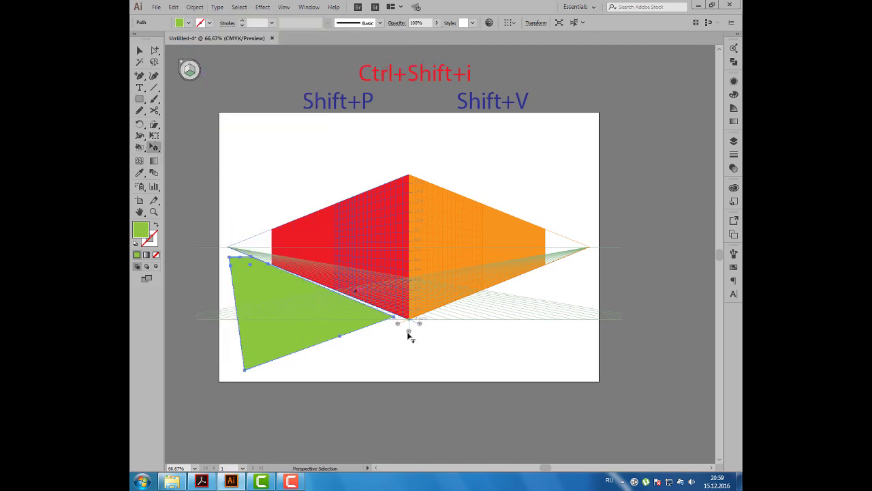
left_click_drag(408, 335, 514, 294)
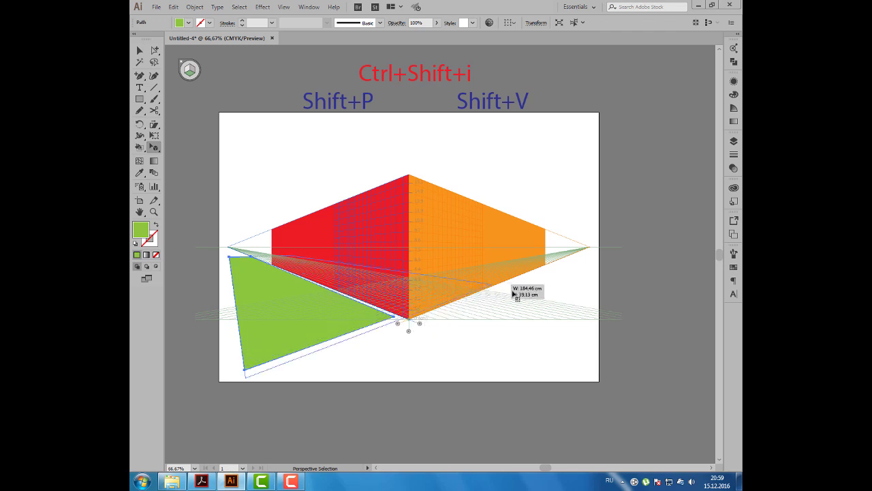
left_click_drag(515, 294, 530, 289)
left_click_drag(413, 317, 356, 335)
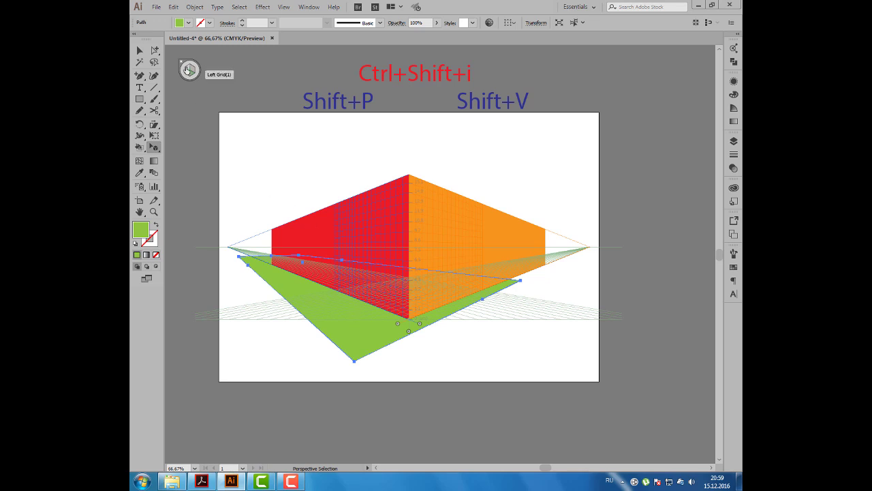
left_click(188, 69)
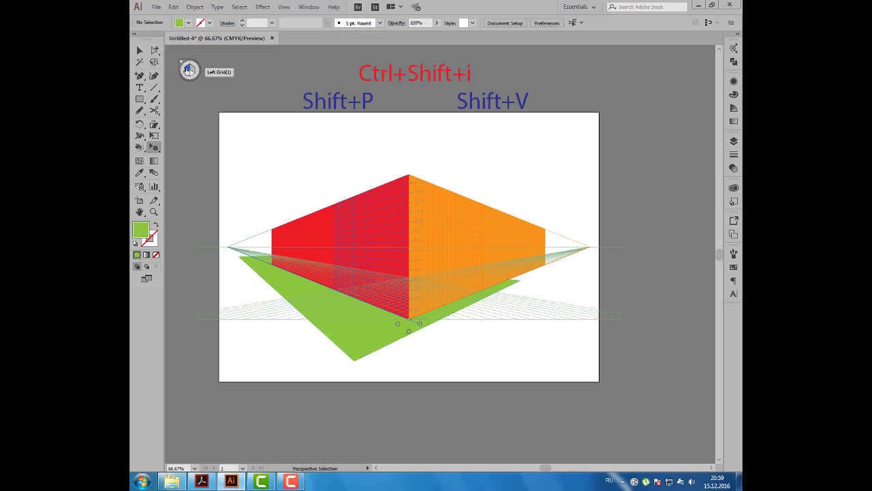
left_click(191, 71)
With perspective drawing off, draw a flat green rectangle near the artboard's top-left
key("4")
key("m")
mouse_move(238, 133)
left_mouse_down()
mouse_move(296, 164)
mouse_move(328, 157)
left_mouse_up()
Delete the large green rectangle and select the small green square
key("shift+v")
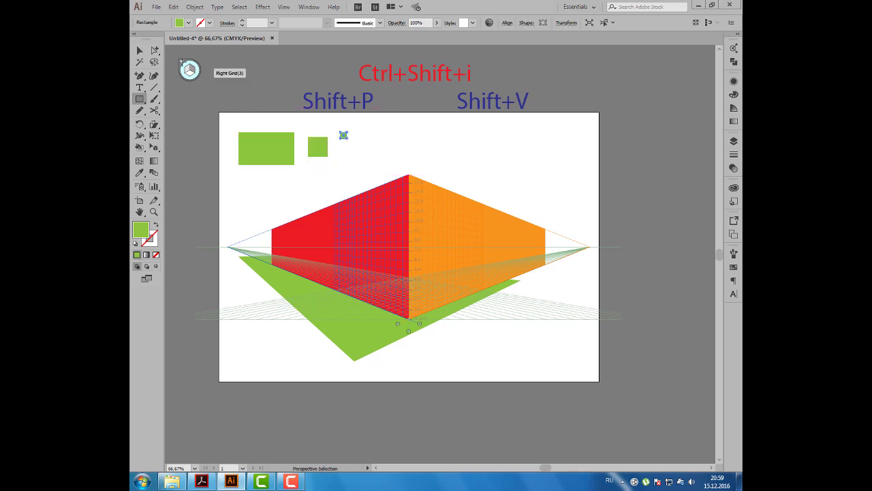
left_click(140, 53)
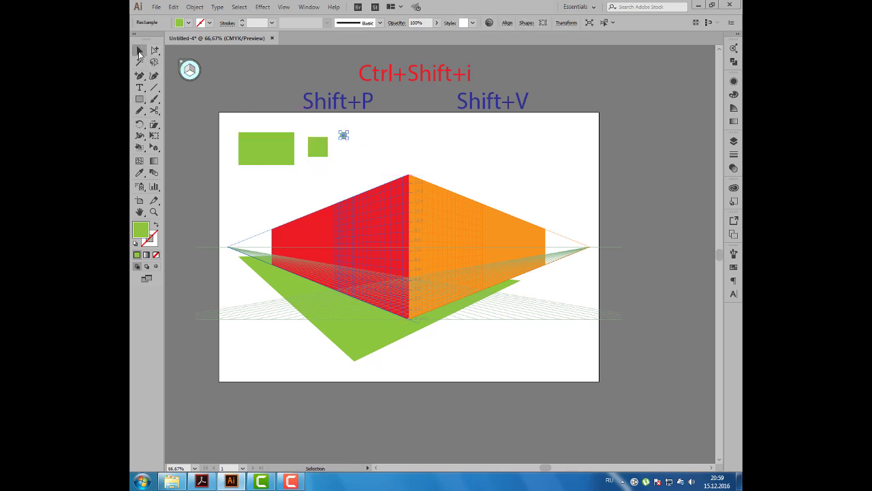
key("ctrl+shift+a")
left_click(279, 154)
key("Delete")
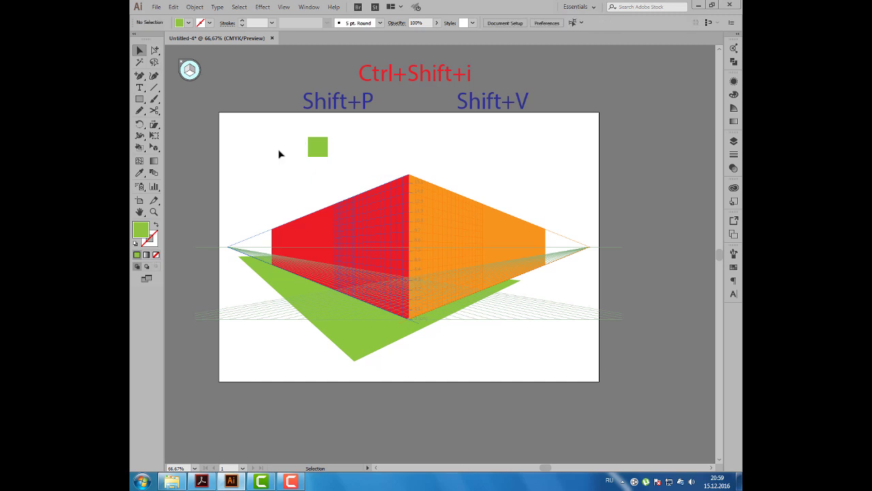
left_click(316, 152)
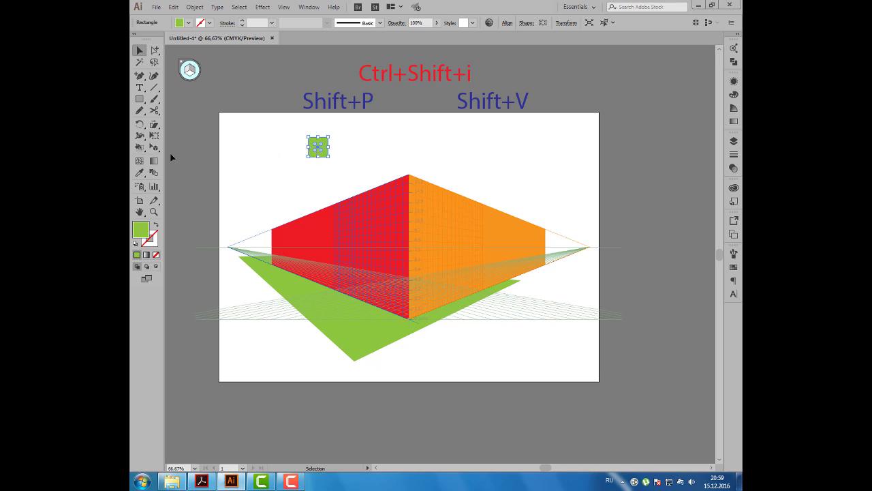
left_click_drag(154, 147, 201, 161)
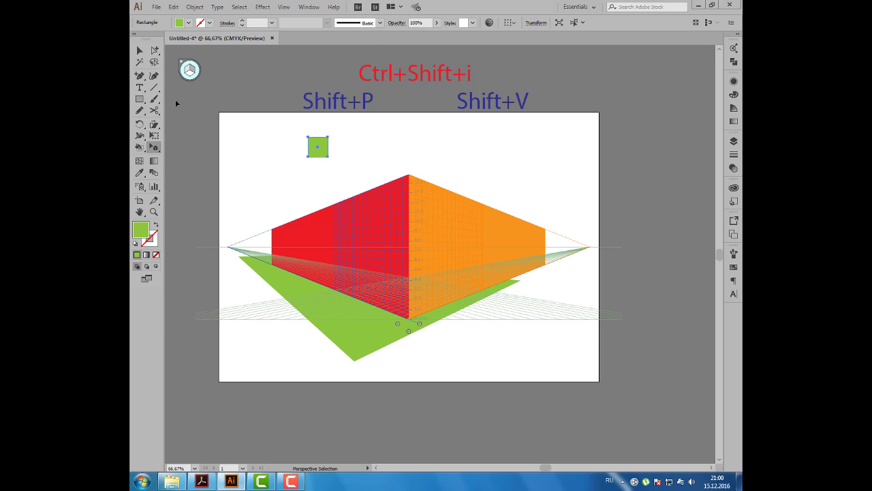
Place the green square onto the orange right wall as a window
left_click(191, 71)
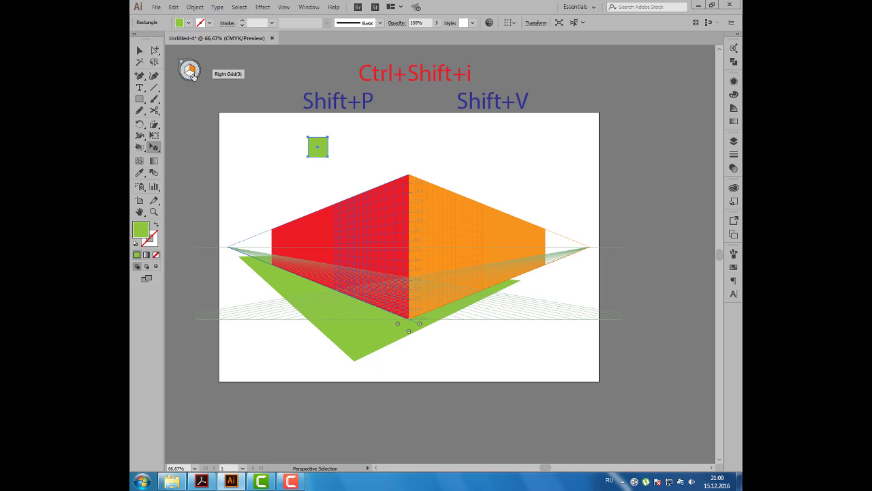
left_click_drag(317, 155, 437, 216)
left_click_drag(434, 214, 455, 212)
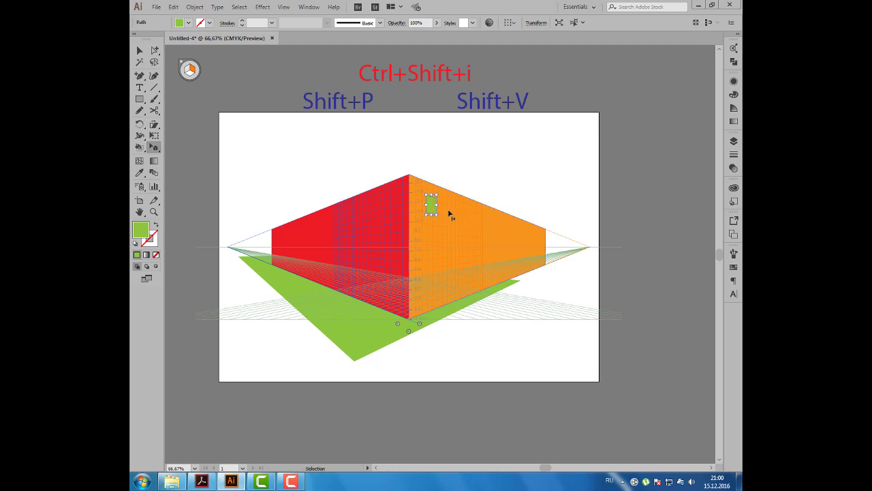
scroll(454, 213, "up", 1)
scroll(418, 198, "up", 1)
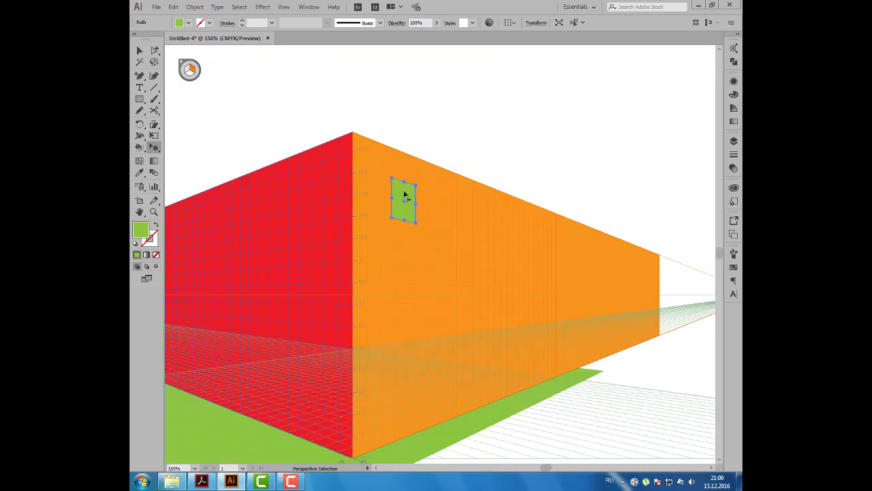
Copy the window along the wall and repeat it with Ctrl+D to form a row
left_click_drag(413, 195, 439, 204)
key("ctrl+d")
key("ctrl+d")
key("ctrl+d")
key("ctrl+d")
key("ctrl+d")
key("ctrl+d")
key("ctrl+d")
key("ctrl+d")
key("ctrl+d")
key("ctrl+d")
key("ctrl+d")
scroll(421, 217, "down", 1)
scroll(421, 217, "down", 1)
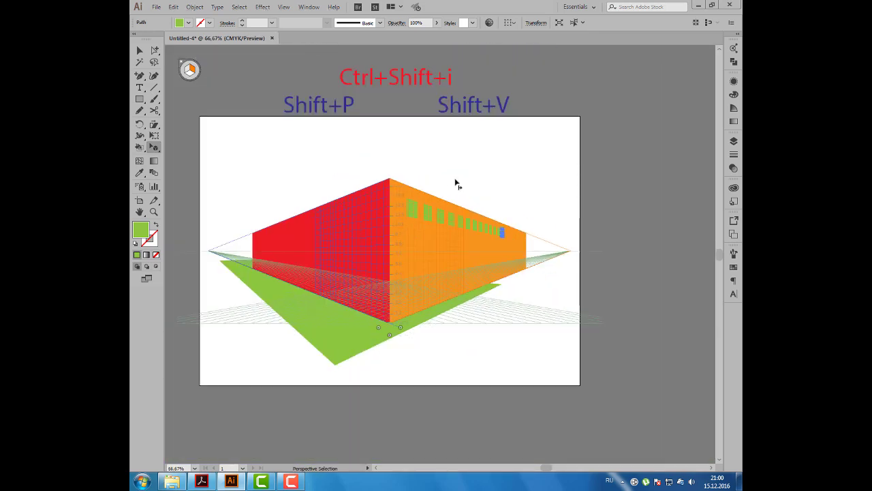
left_click(455, 182)
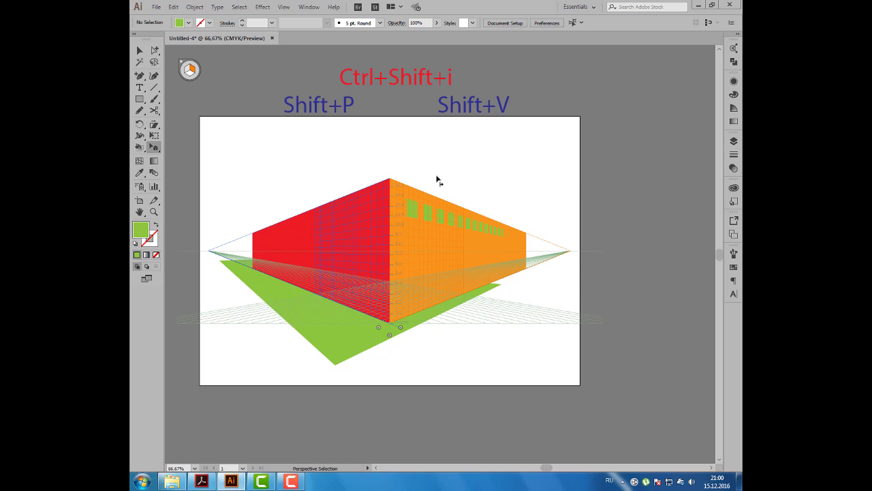
Delete the red wall and duplicate the window row twice down the orange wall
left_click(361, 197)
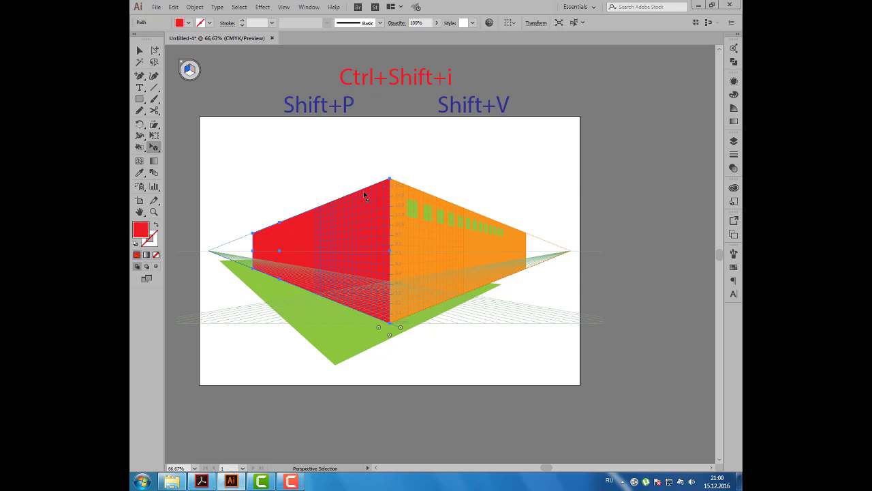
key("Delete")
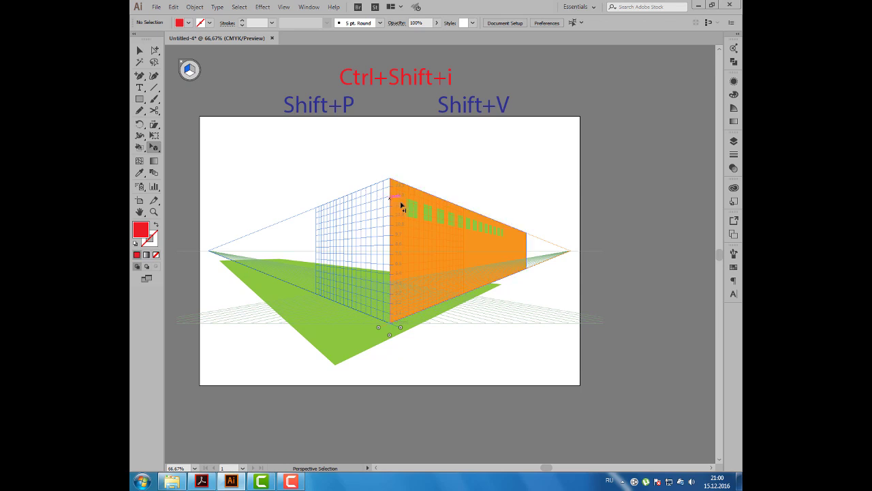
left_click(470, 246)
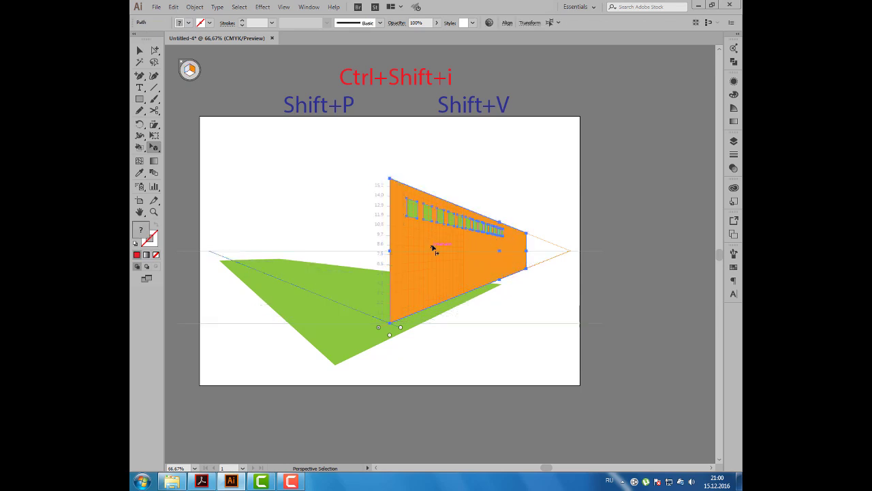
left_click(418, 214)
left_click_drag(417, 211, 411, 241)
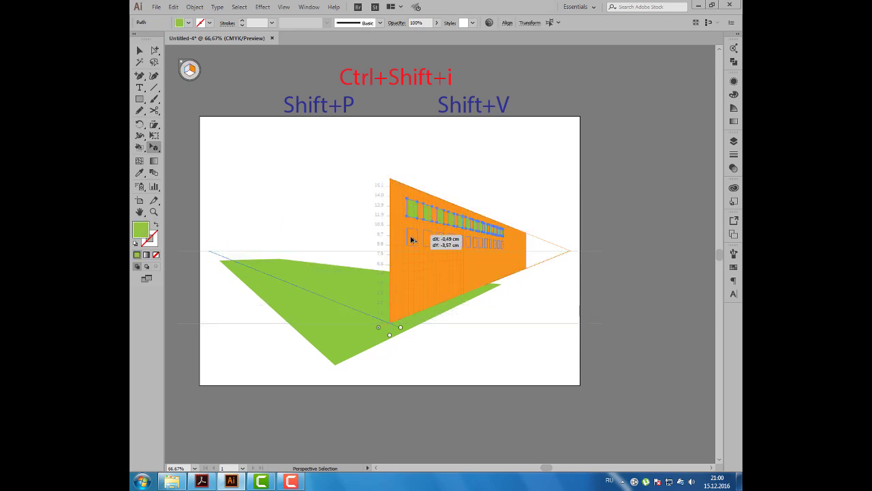
key("ctrl+d")
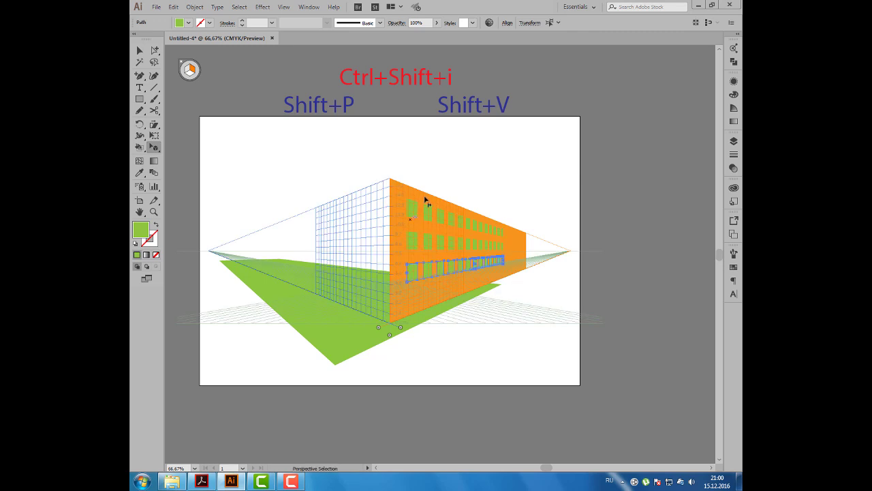
Select the orange facade together with its windows
left_click(415, 179)
left_click(413, 188)
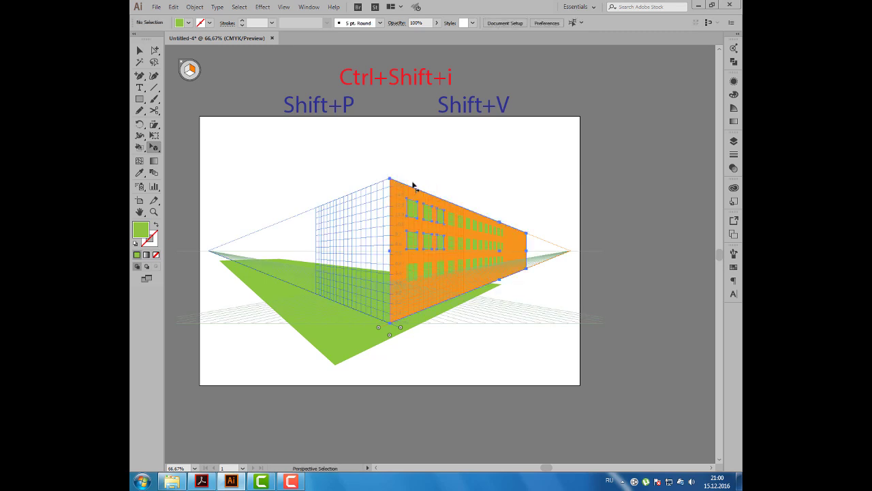
left_click(409, 179)
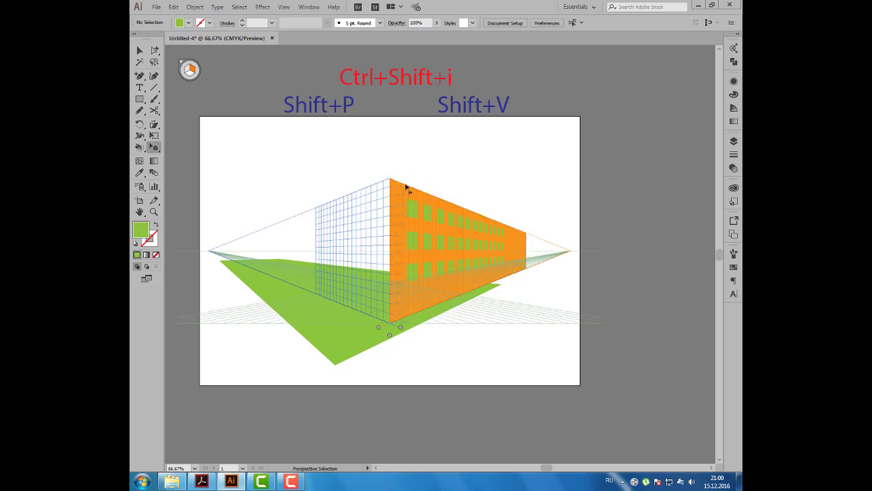
left_click(503, 274)
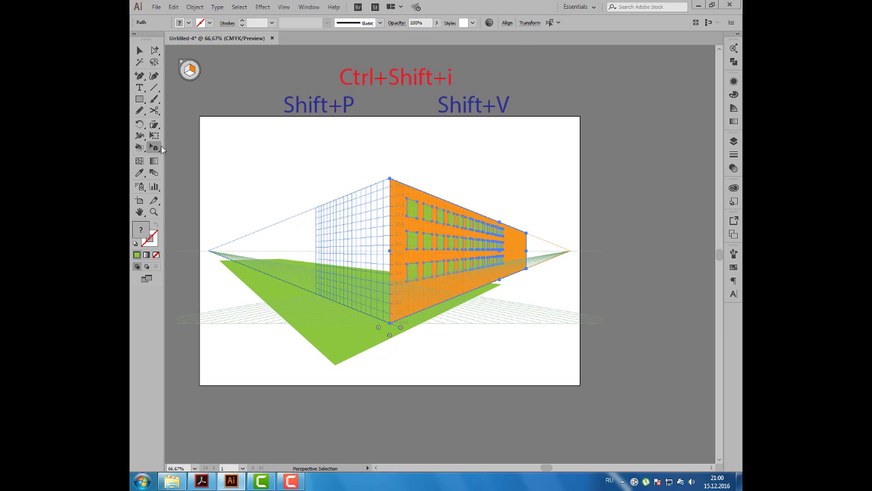
left_click_drag(155, 148, 194, 161)
mouse_move(407, 197)
left_mouse_down()
mouse_move(297, 177)
mouse_move(378, 189)
mouse_move(345, 182)
mouse_move(363, 184)
left_mouse_up()
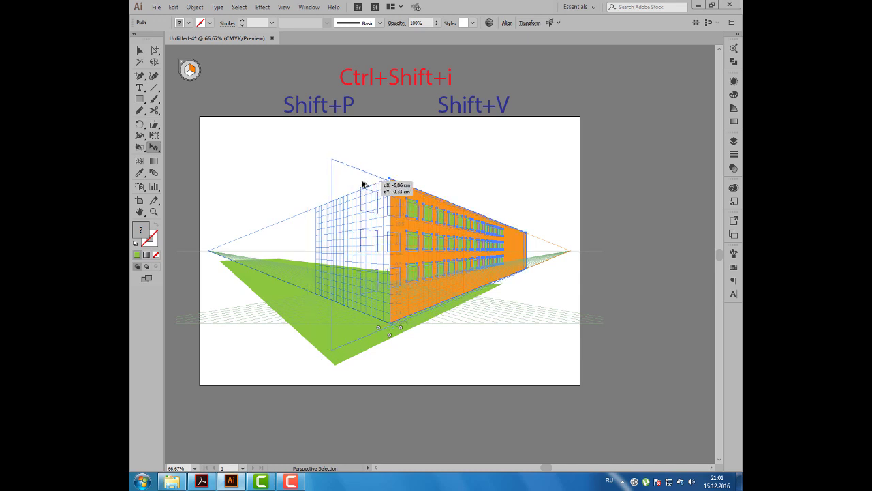
mouse_move(364, 184)
left_mouse_down()
mouse_move(371, 187)
mouse_move(349, 195)
left_mouse_up()
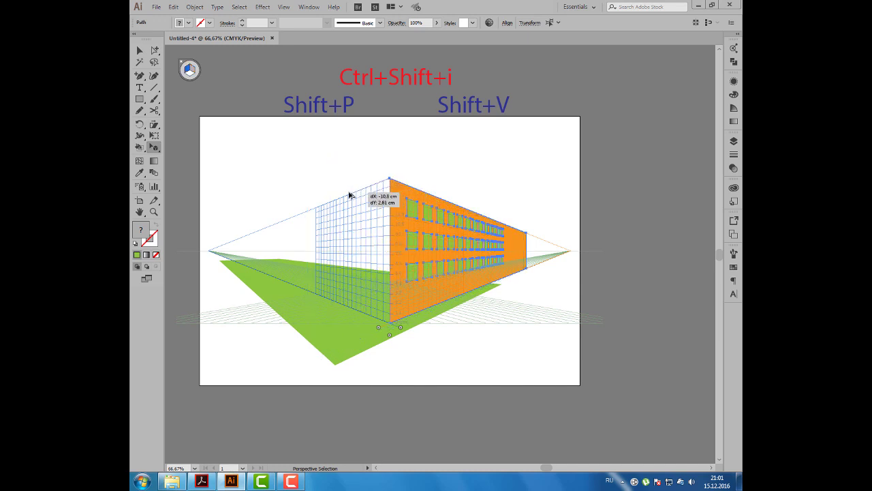
key("ctrl+shift+a")
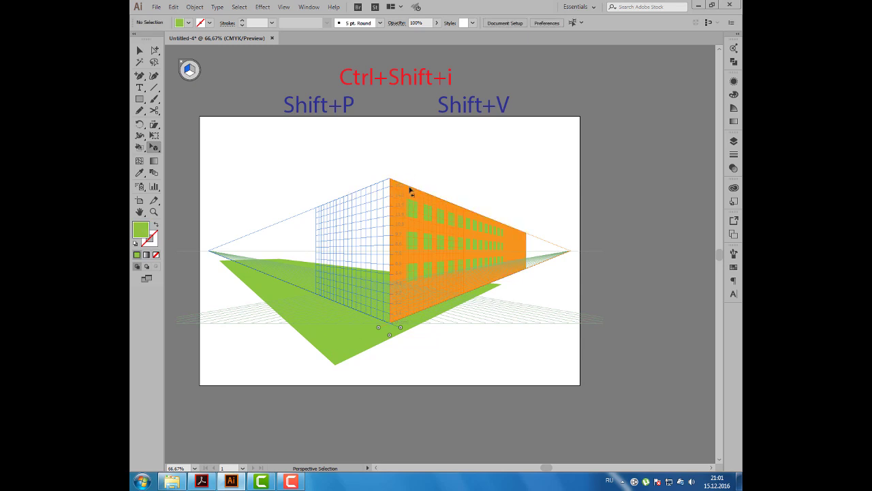
key("ctrl+a")
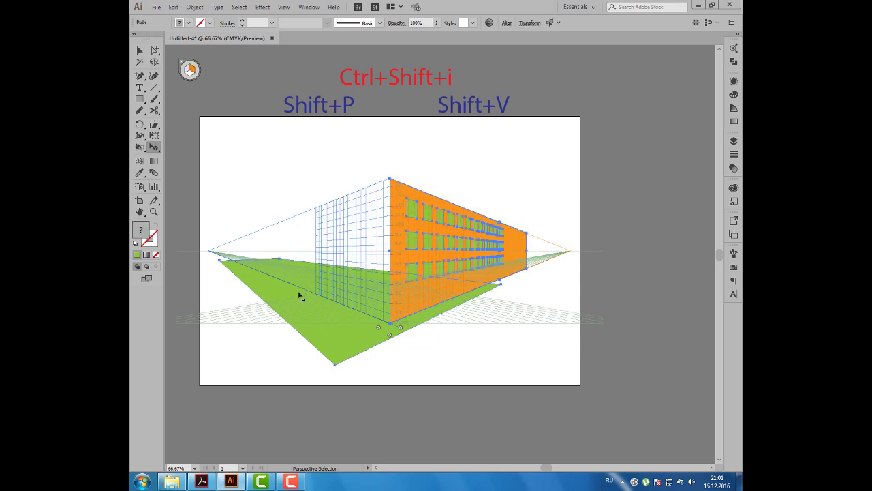
left_click(301, 303, "shift")
left_click_drag(403, 197, 332, 204)
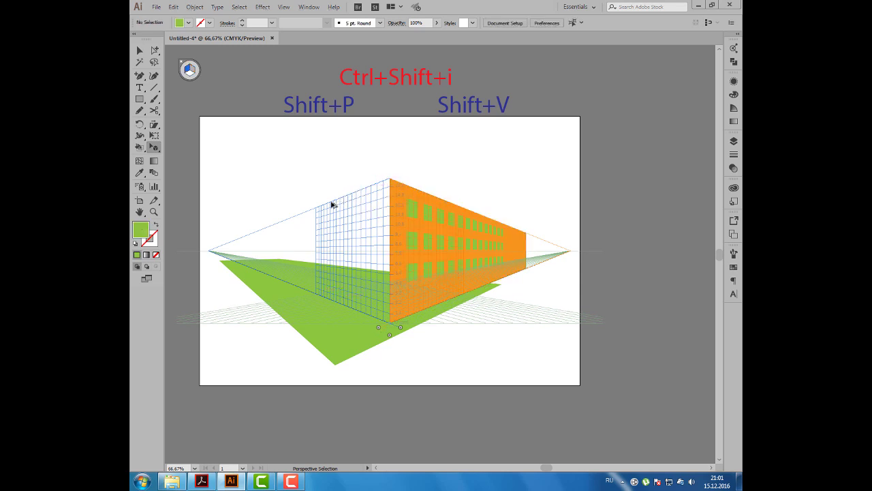
Zoom to 100% and shift the orange wall to the left
left_click(408, 209)
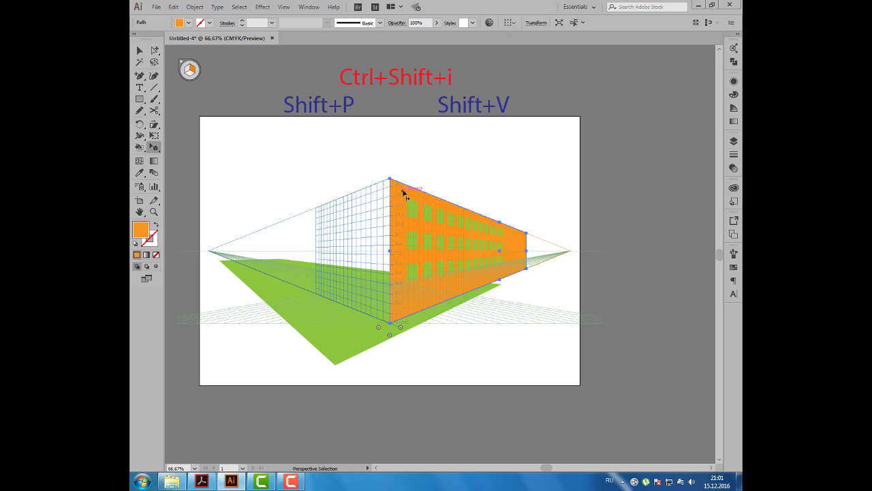
left_click_drag(411, 196, 312, 208)
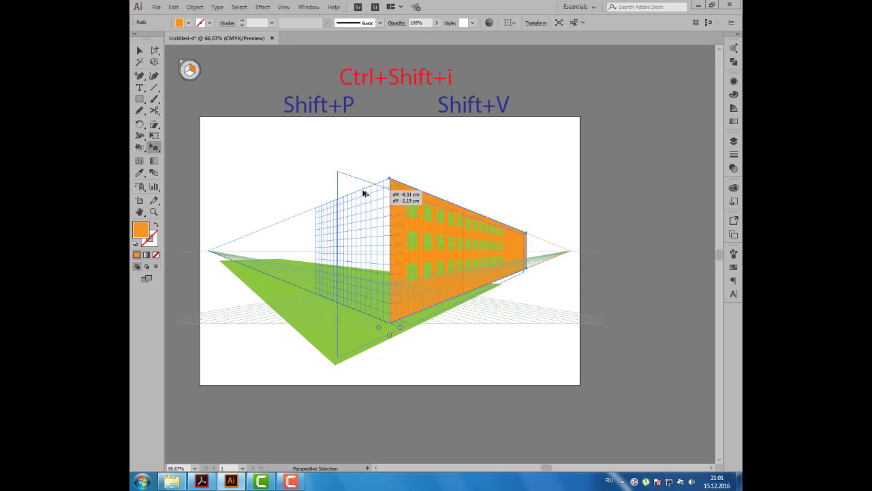
left_click(313, 196)
key("ctrl+plus")
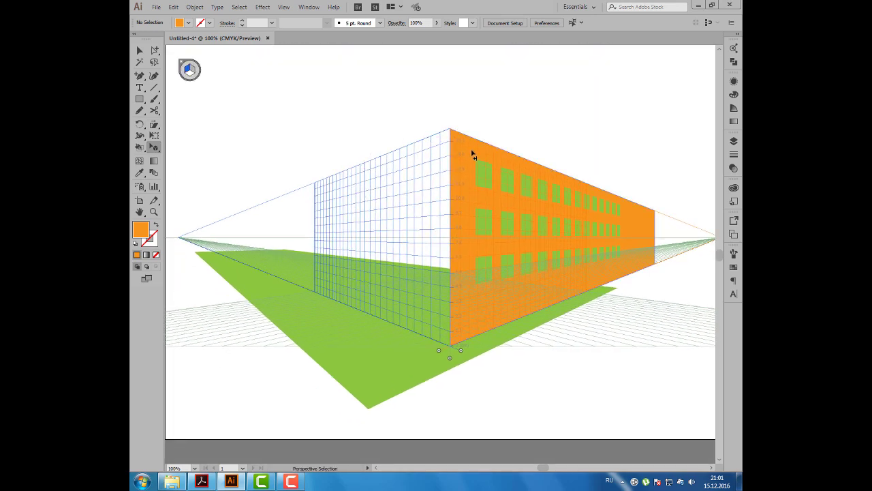
left_click(470, 150)
left_click_drag(471, 150, 423, 162)
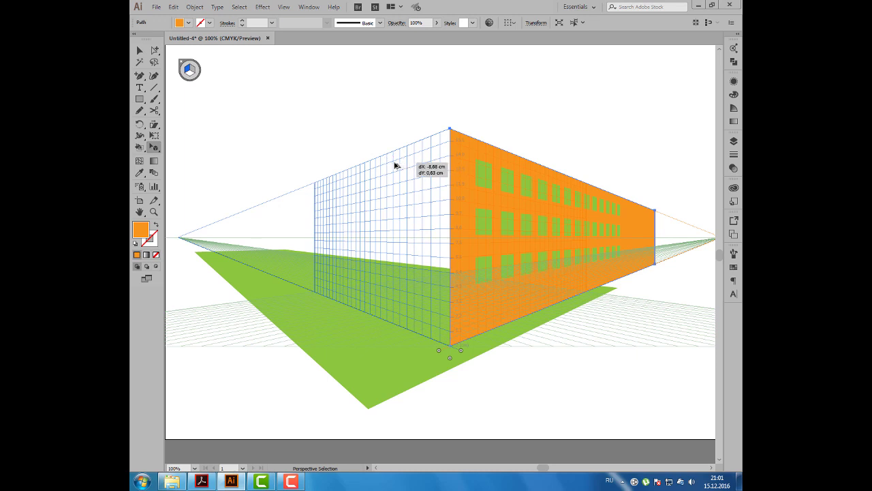
left_click_drag(408, 164, 409, 166)
left_click(476, 154)
Drag a green window from the right wall onto the left grid plane
left_click_drag(480, 172, 426, 173)
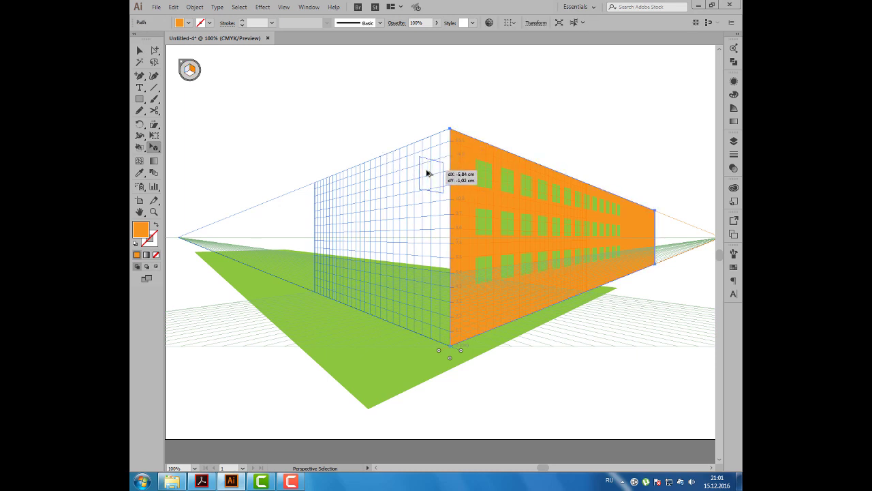
mouse_move(427, 173)
left_mouse_down()
mouse_move(469, 178)
mouse_move(450, 139)
mouse_move(356, 172)
left_mouse_up()
left_click(487, 149)
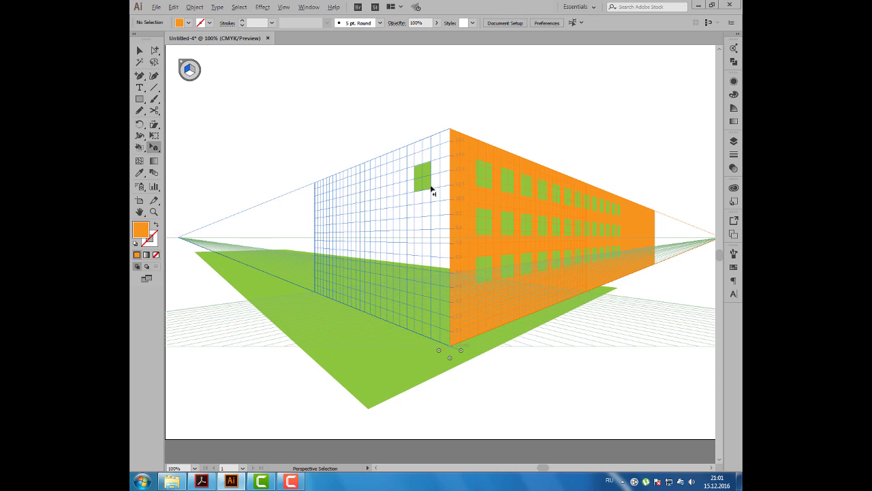
Move three more green windows onto the top of the left plane
left_click_drag(508, 179, 407, 181)
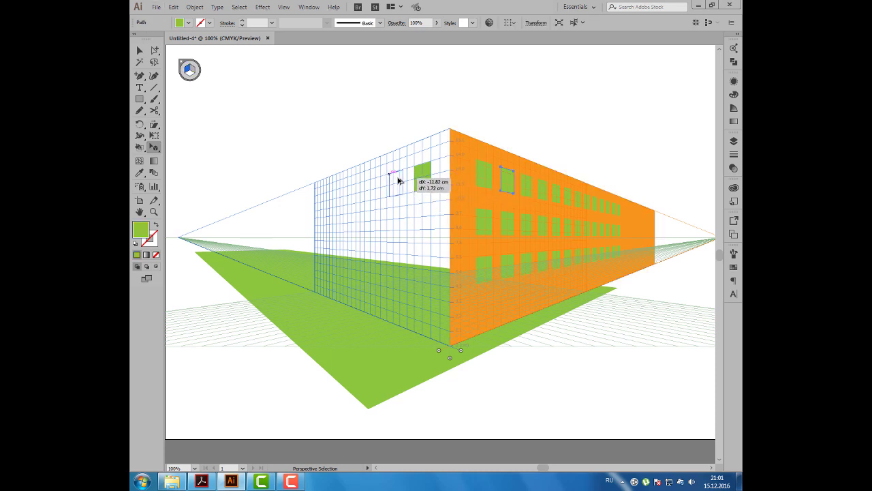
left_click_drag(407, 182, 394, 179)
left_click_drag(528, 190, 372, 194)
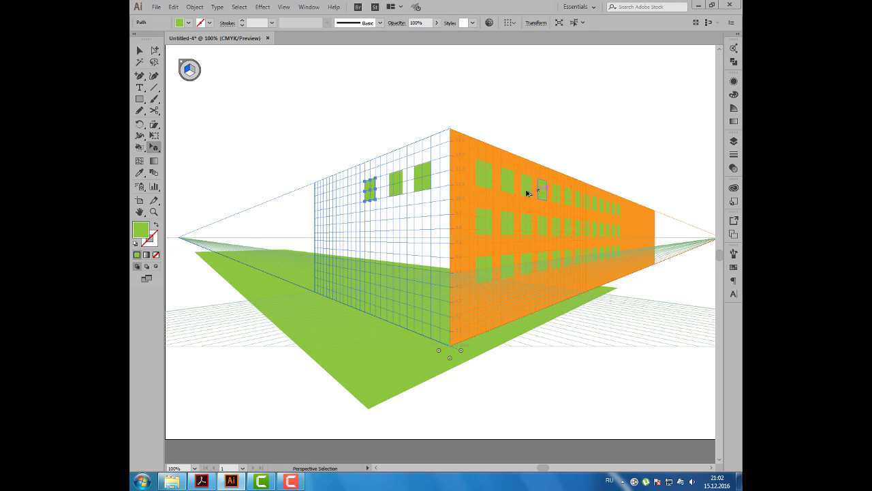
left_click_drag(527, 193, 341, 199)
key("1")
left_click_drag(341, 199, 350, 201)
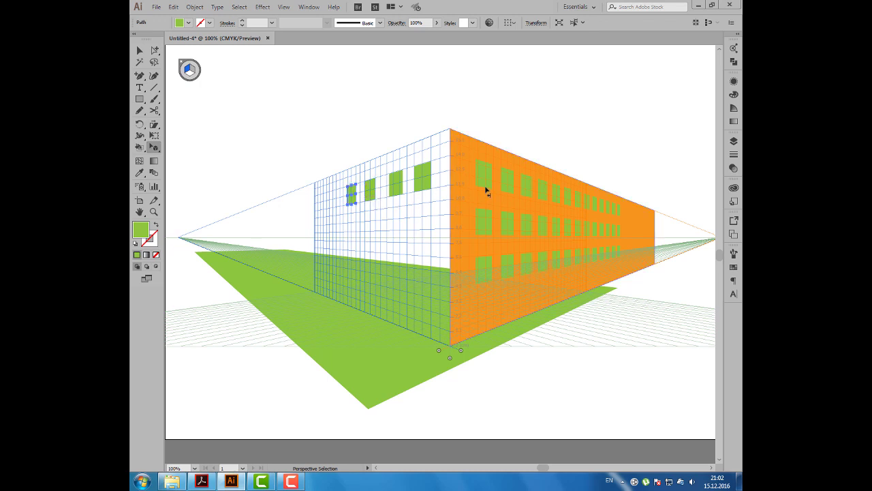
Shorten the orange wall from its right edge and shift it left
left_click(543, 296)
left_click_drag(655, 237, 547, 236)
mouse_move(474, 201)
left_mouse_down()
mouse_move(365, 211)
mouse_move(354, 238)
mouse_move(298, 239)
left_mouse_up()
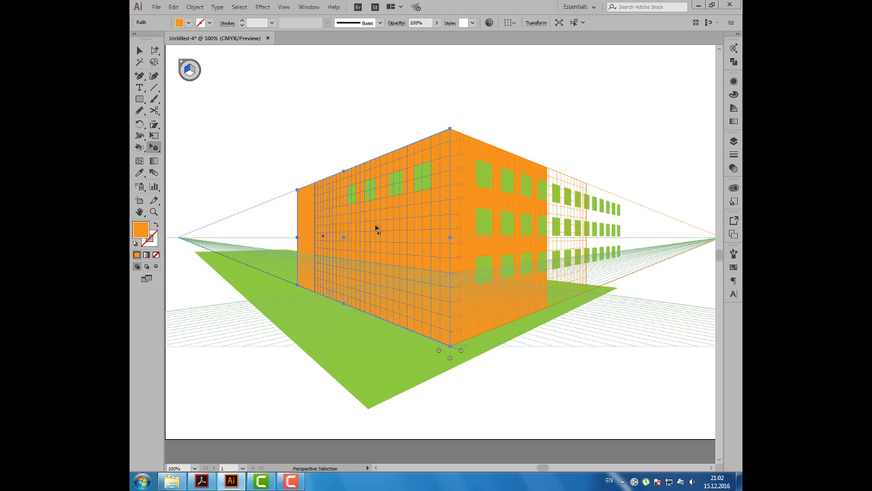
Widen the right orange wall over its windows and drag one window onto the left wall
left_click(547, 176)
left_click_drag(548, 237, 628, 237)
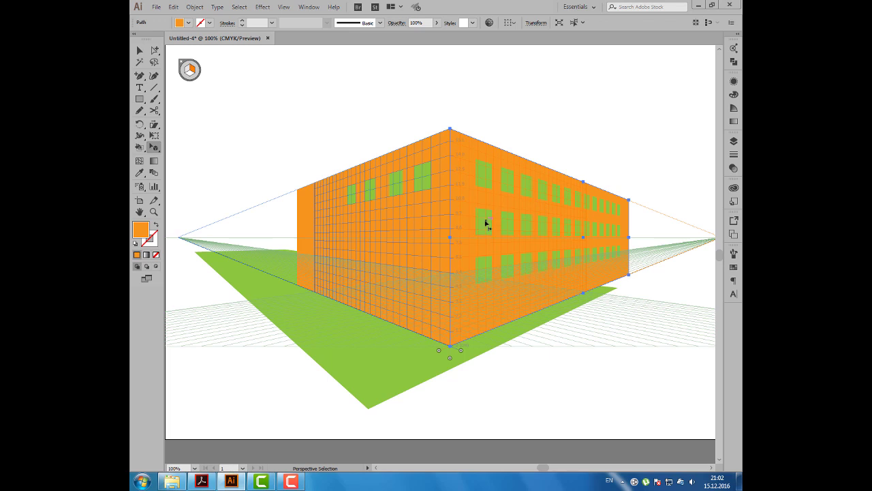
left_click(486, 222)
left_click_drag(487, 231, 423, 233)
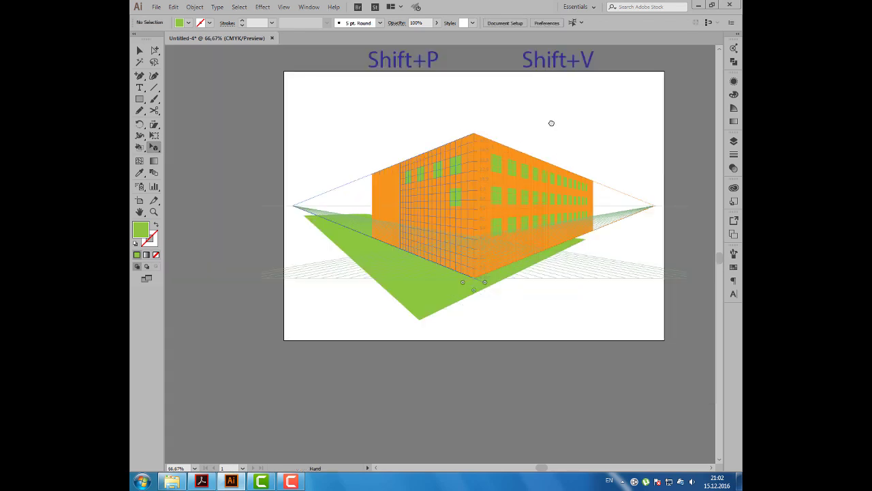
left_click_drag(552, 124, 535, 126)
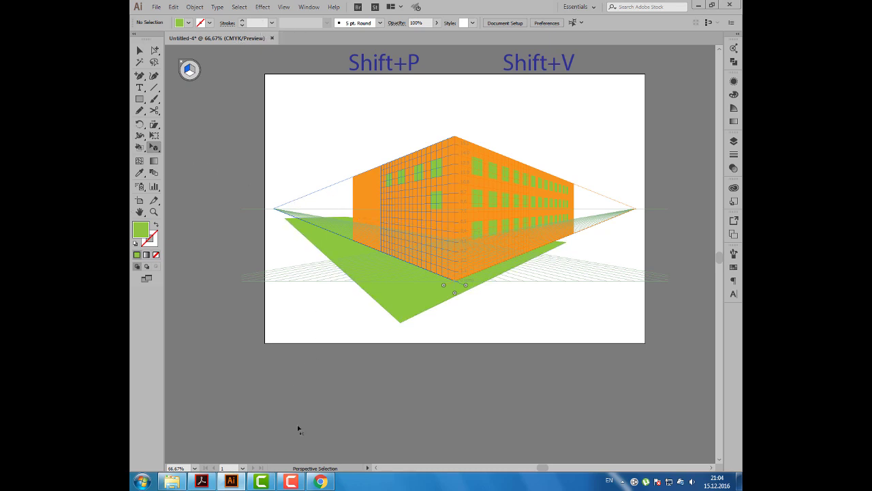
left_click(320, 481)
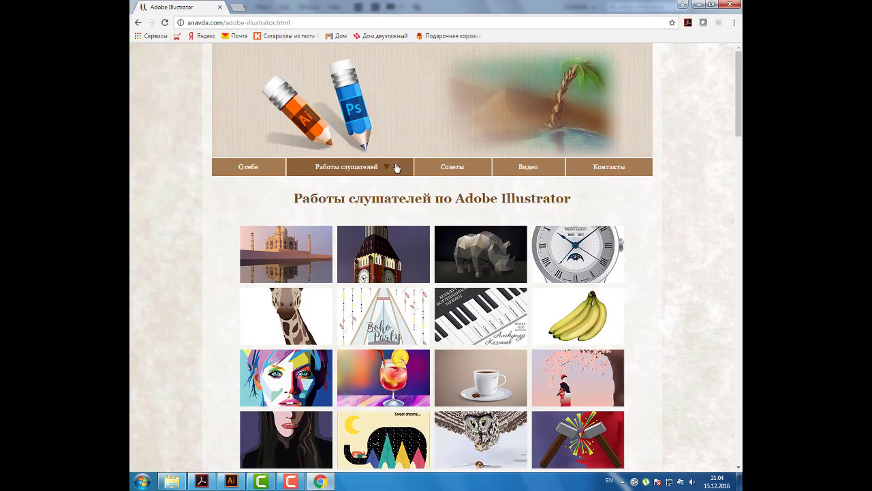
left_click(390, 169)
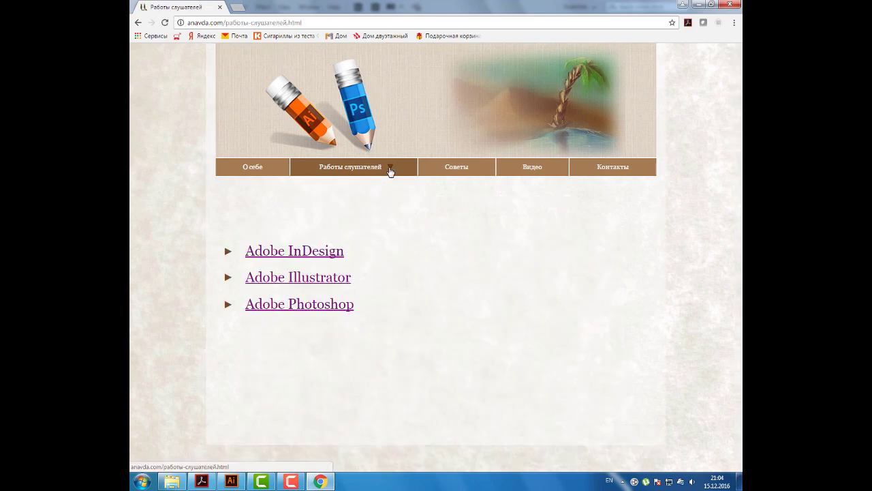
mouse_move(346, 166)
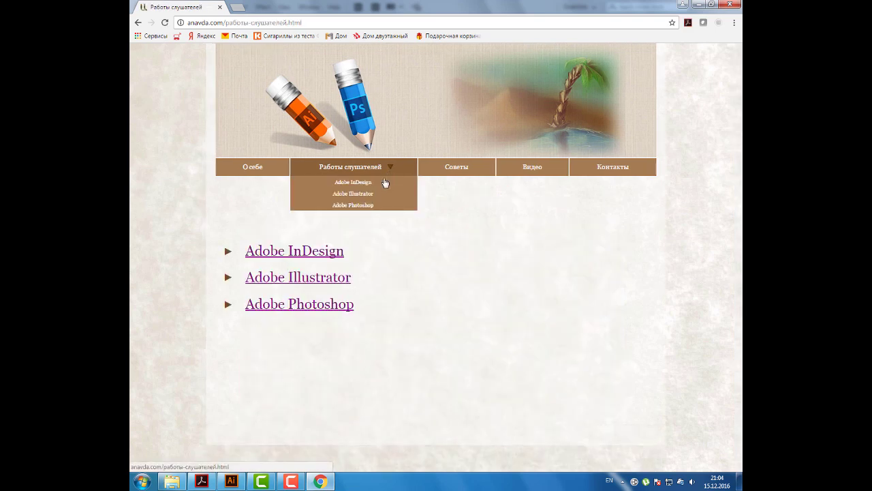
left_click(387, 193)
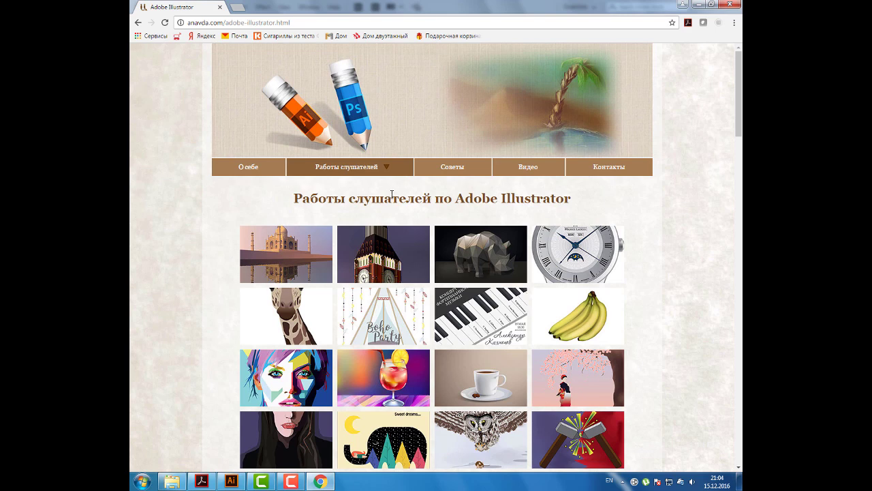
left_click(307, 245)
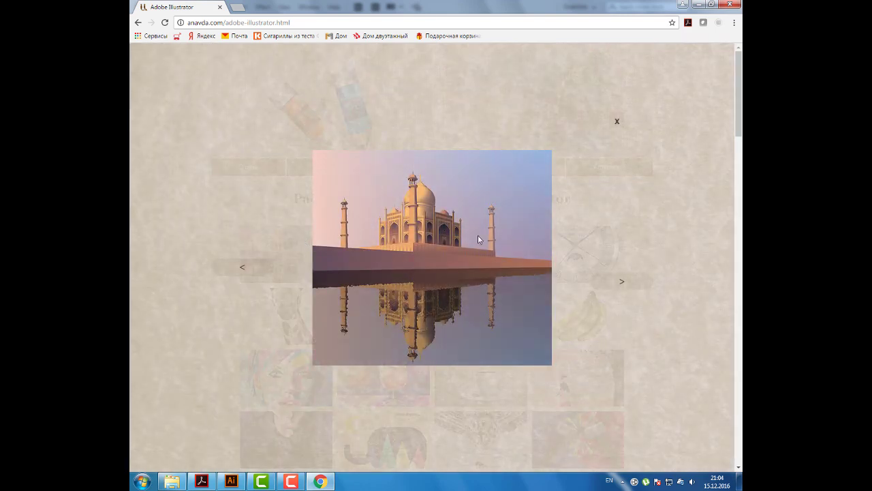
left_click(620, 284)
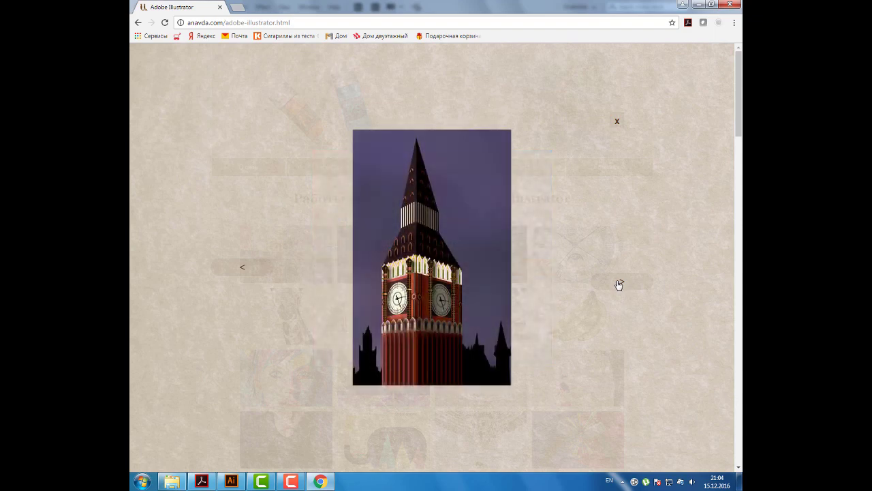
left_click(676, 272)
scroll(529, 265, "down", 2)
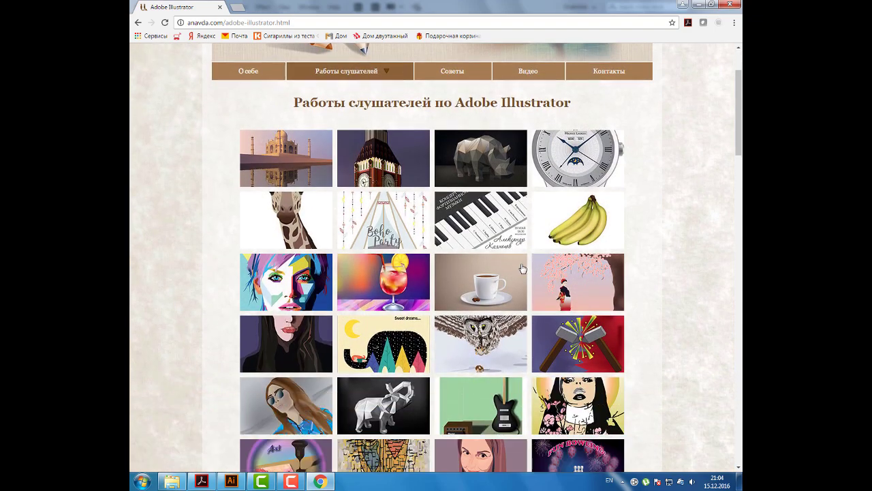
scroll(529, 265, "down", 1)
scroll(529, 265, "down", 1)
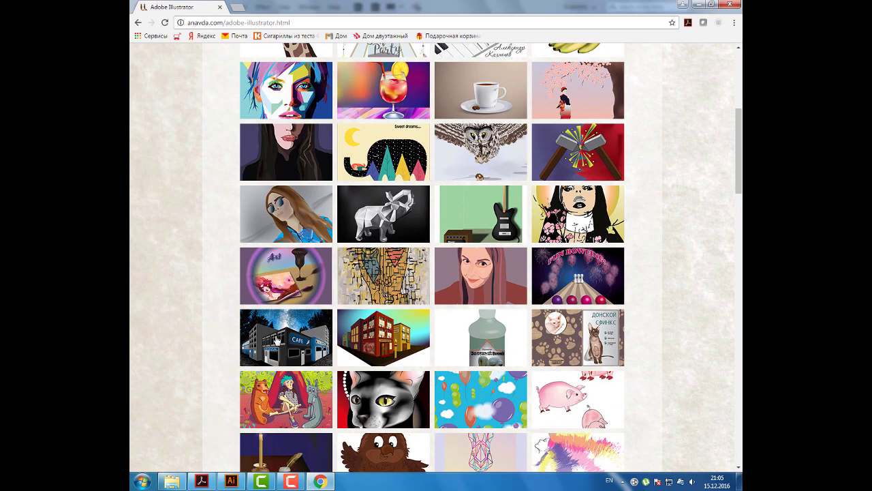
left_click(277, 340)
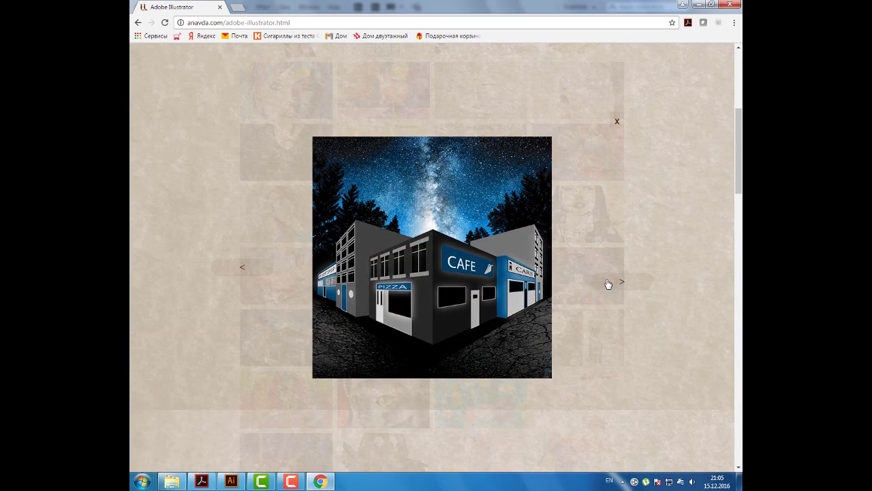
left_click(621, 285)
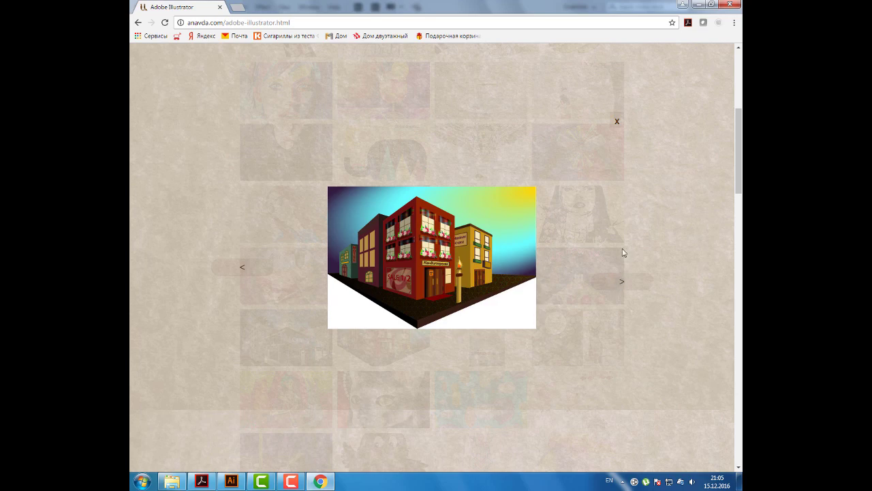
left_click(618, 123)
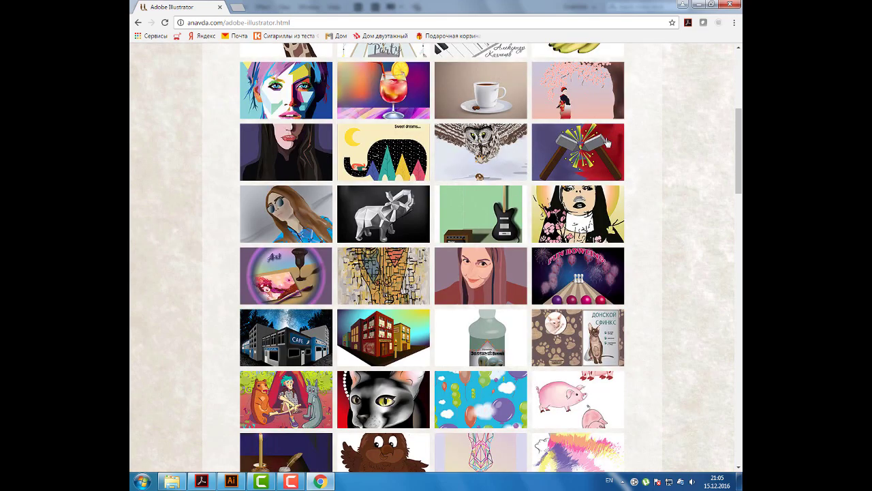
scroll(557, 276, "up", 3)
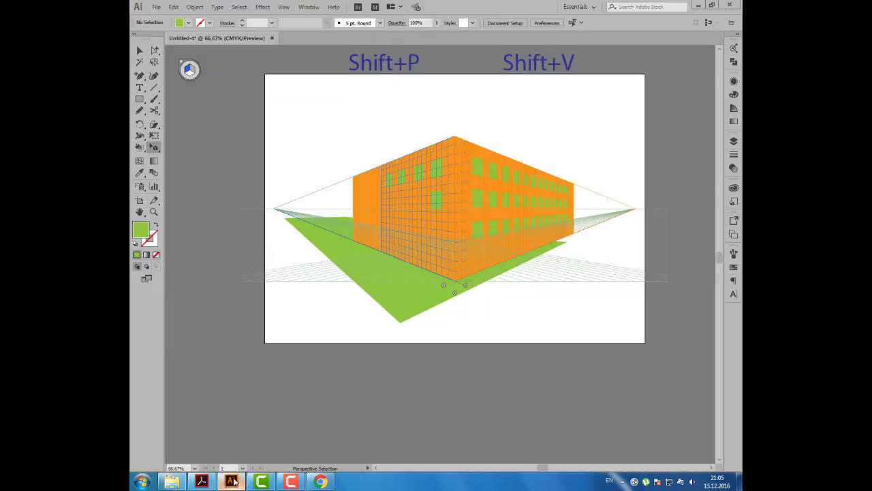
left_click(232, 481)
Open Taj.ai from the Раздел 9 folder, accepting the colour profile warning
left_click(157, 6)
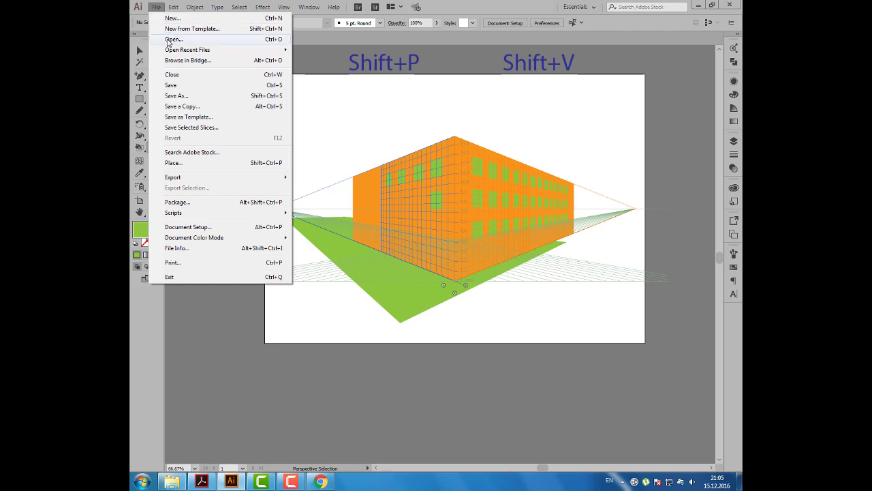
left_click(171, 40)
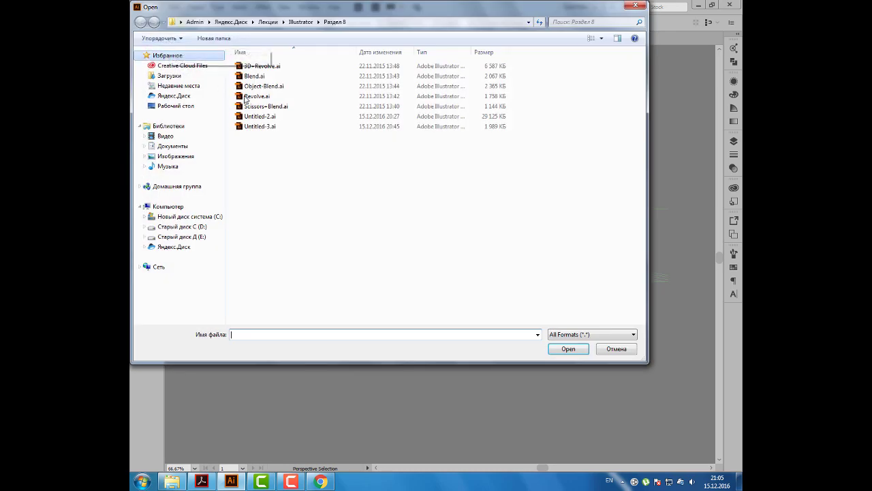
left_click(302, 23)
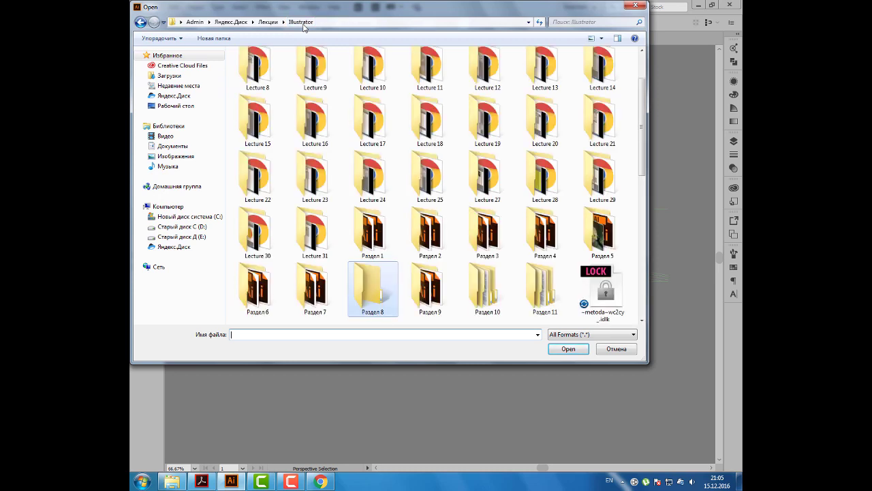
double_click(426, 290)
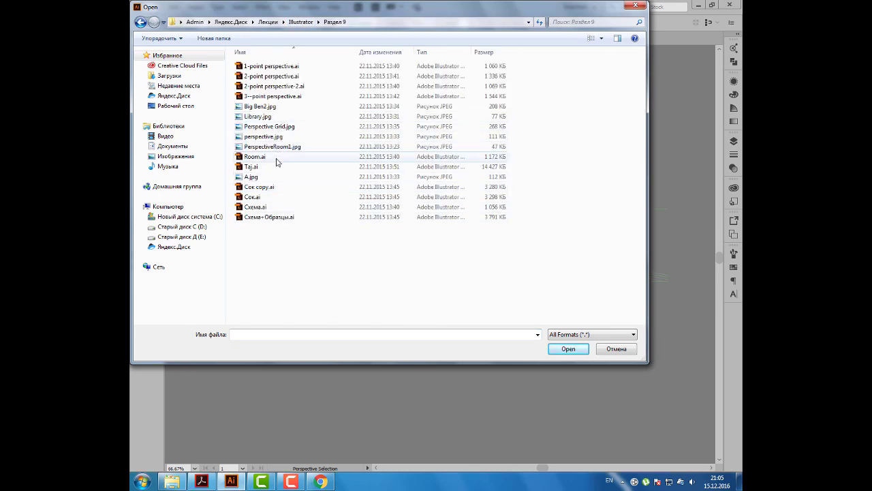
left_click(271, 168)
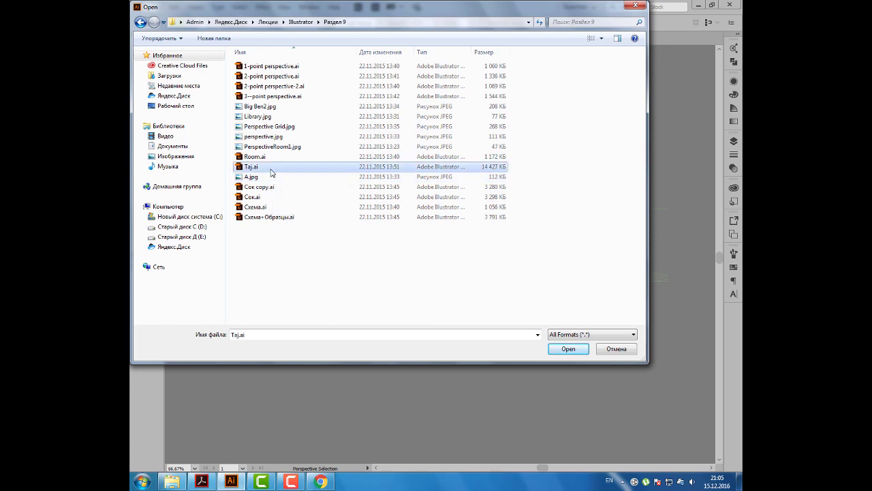
left_click(558, 350)
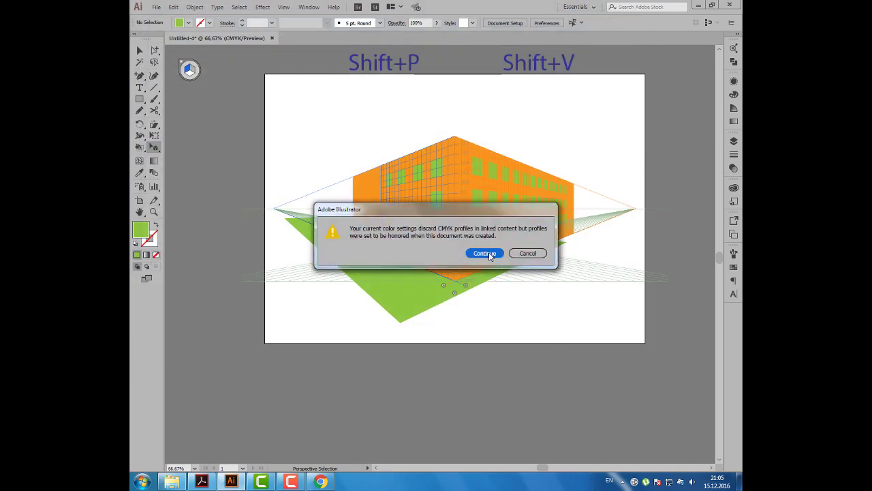
left_click(489, 253)
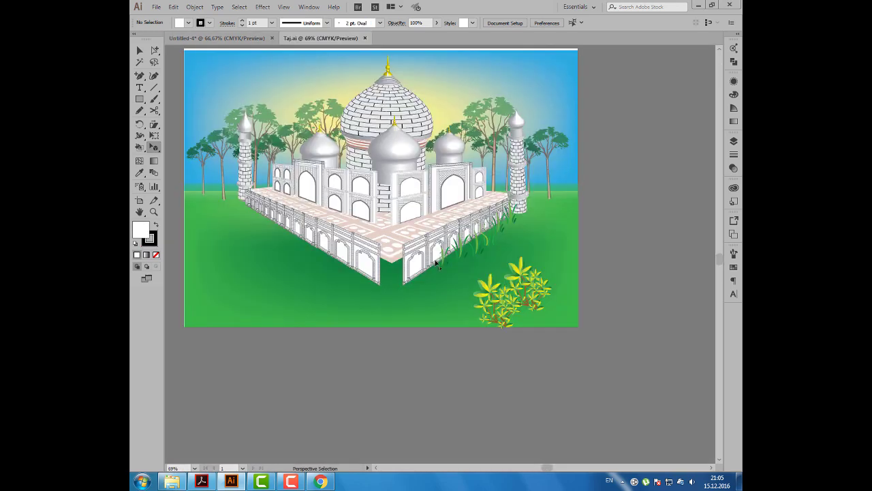
left_click_drag(562, 135, 576, 167)
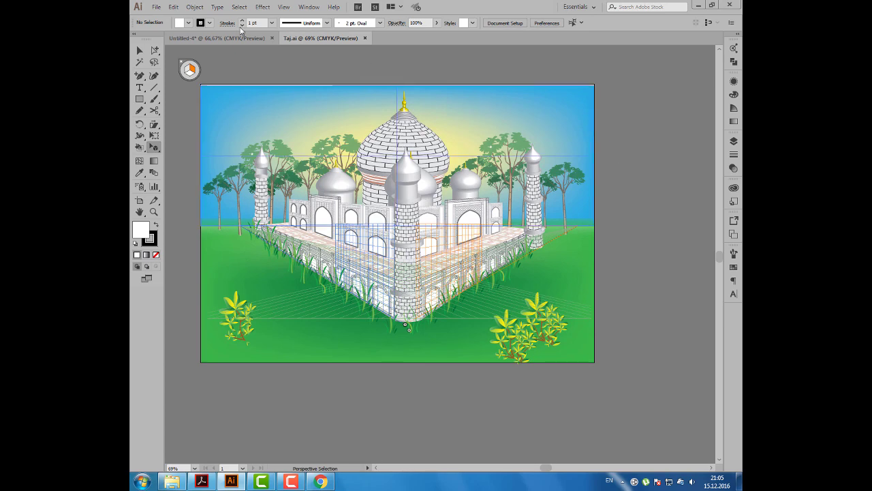
left_click(156, 7)
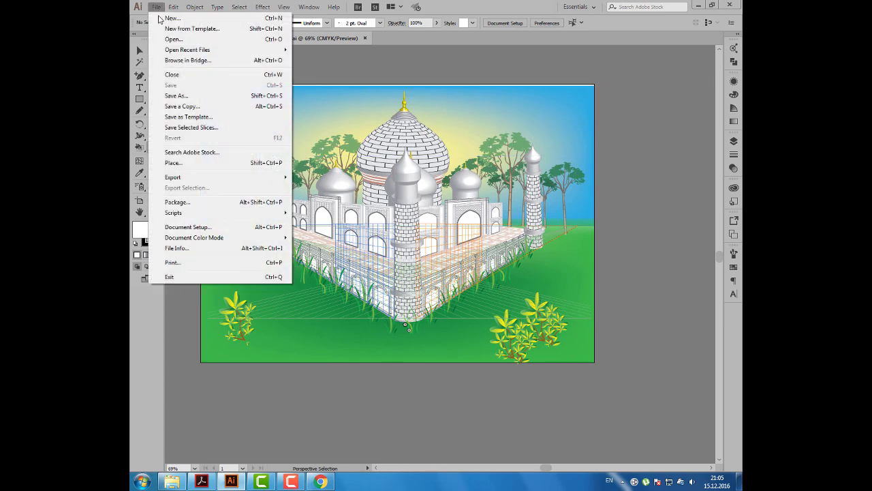
left_click(192, 39)
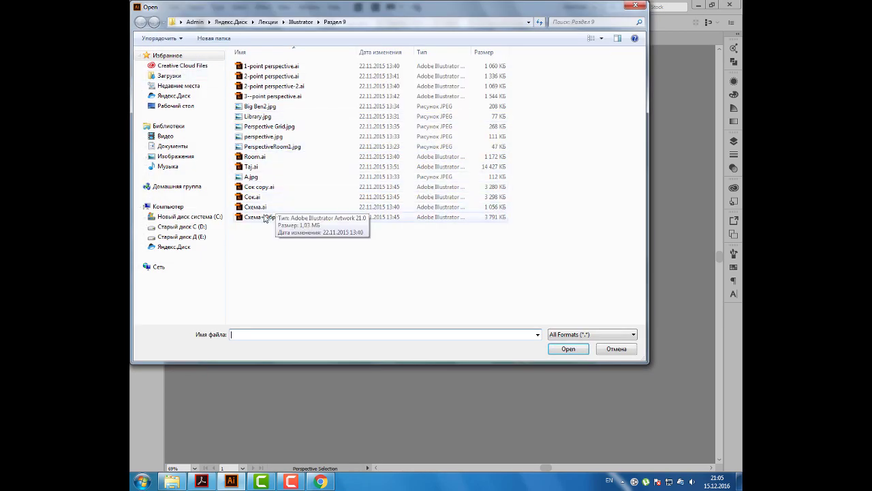
left_click(259, 216)
left_click(559, 351)
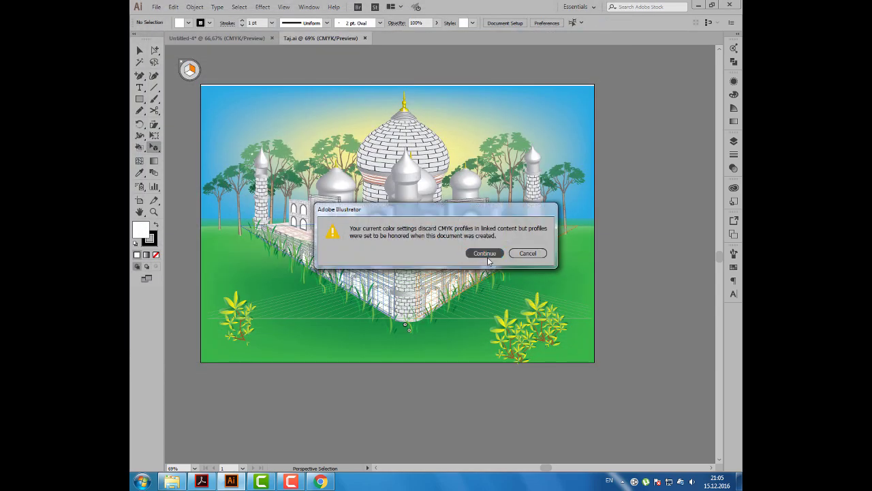
left_click(487, 256)
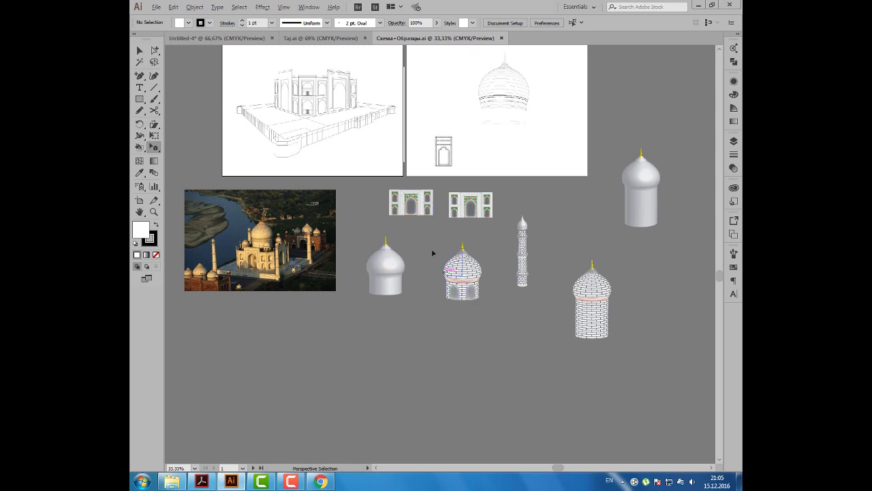
key("ctrl+1")
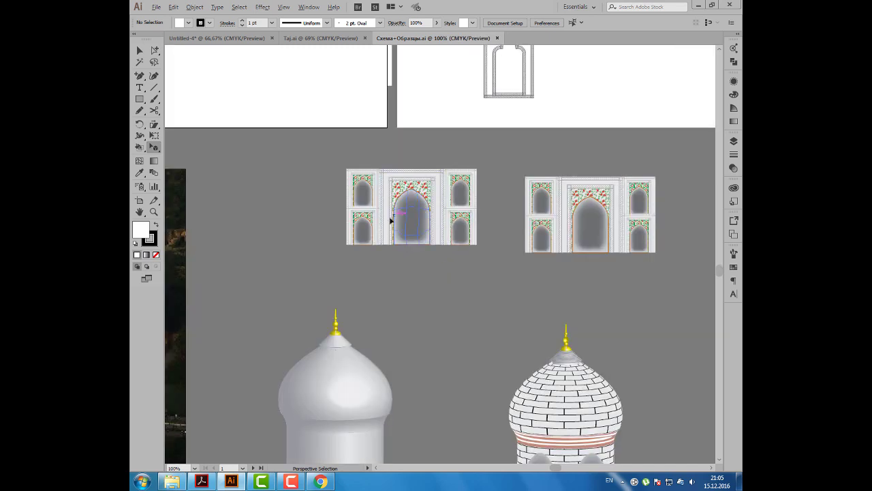
left_click(414, 212)
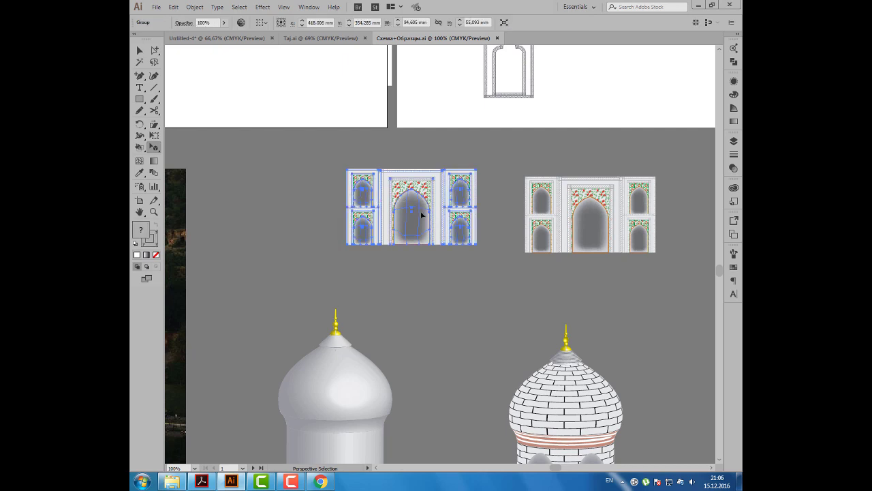
left_click_drag(413, 214, 411, 216)
scroll(410, 214, "down", 1, "alt")
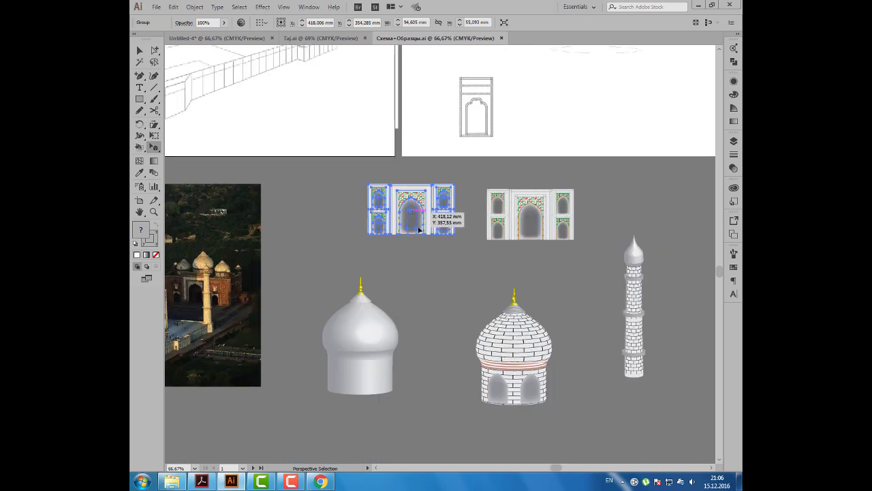
scroll(382, 212, "down", 2)
scroll(381, 211, "right", 2)
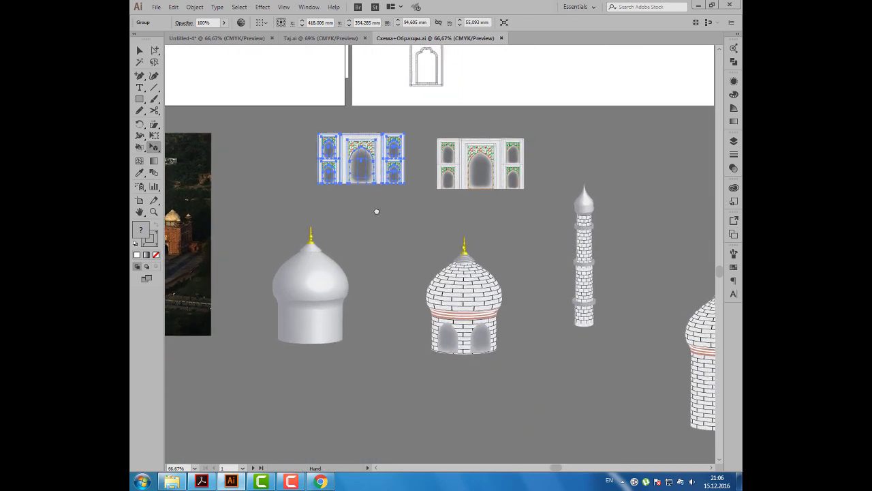
left_click(314, 261)
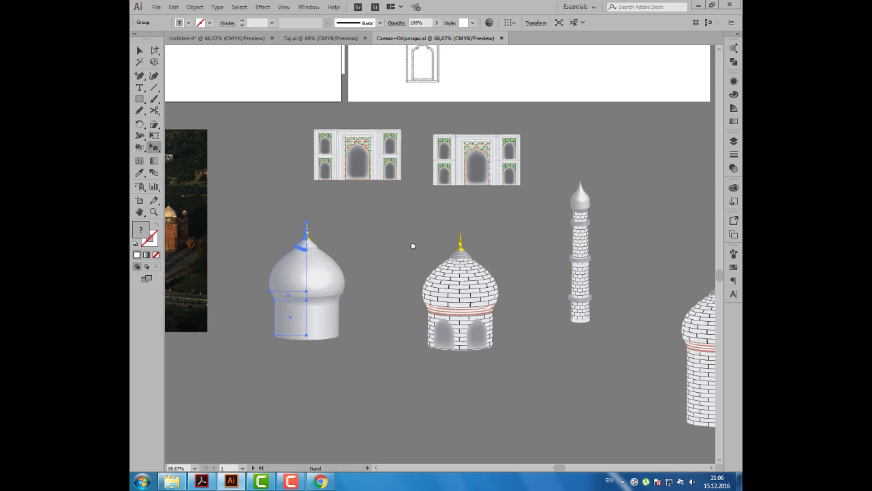
scroll(361, 239, "down", 1)
scroll(361, 238, "right", 4)
left_click(338, 265)
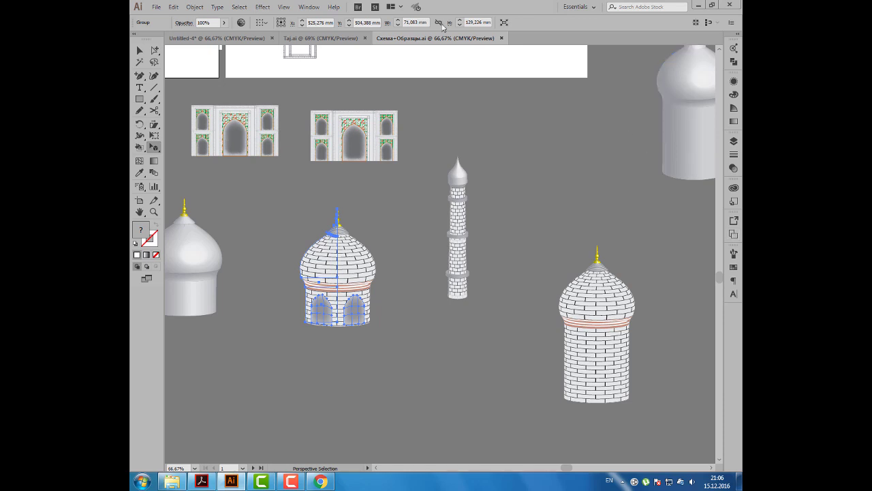
Show the Symbols panel, place a brick-wall symbol over the minaret, then delete it
left_click(311, 7)
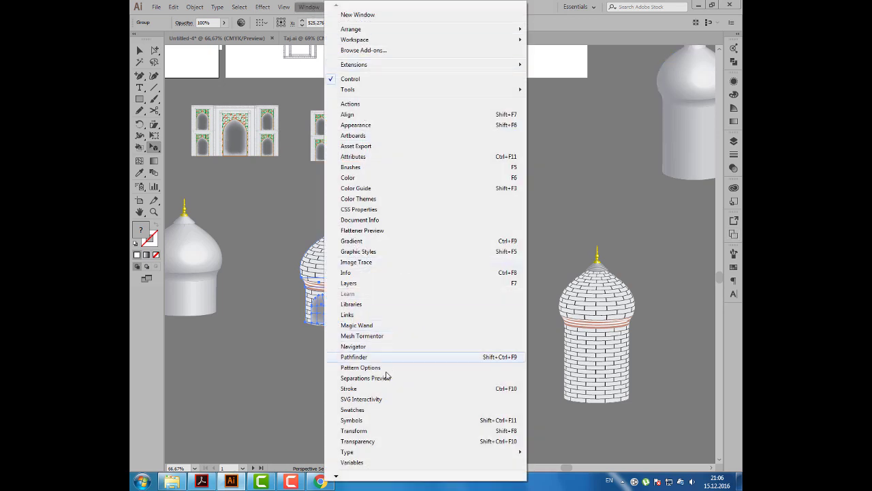
left_click(376, 420)
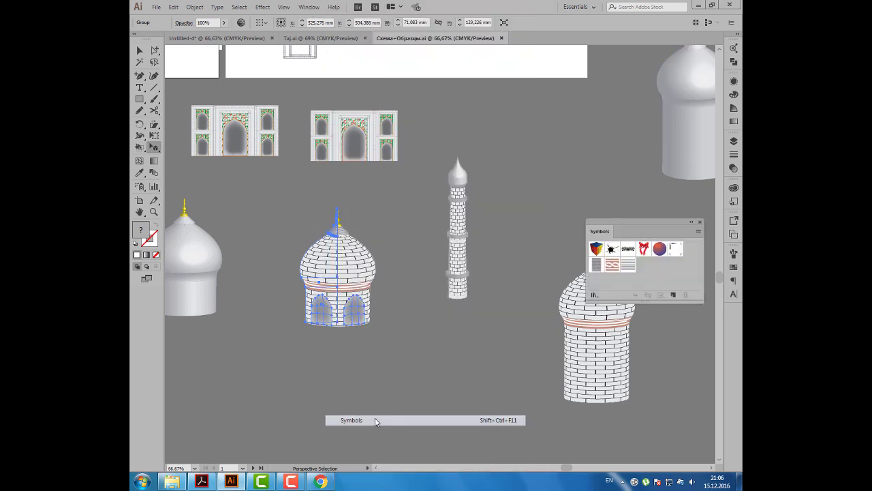
left_click(627, 265)
left_click_drag(627, 265, 529, 236)
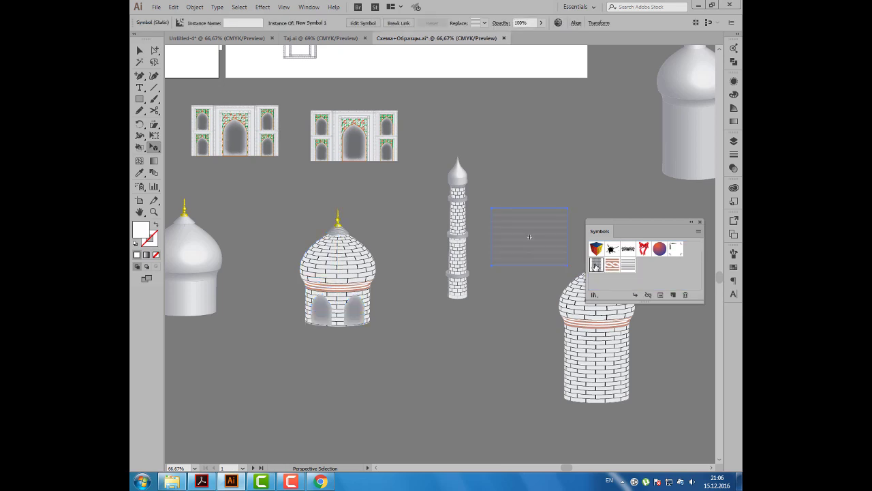
left_click_drag(517, 291, 515, 286)
left_click(537, 165)
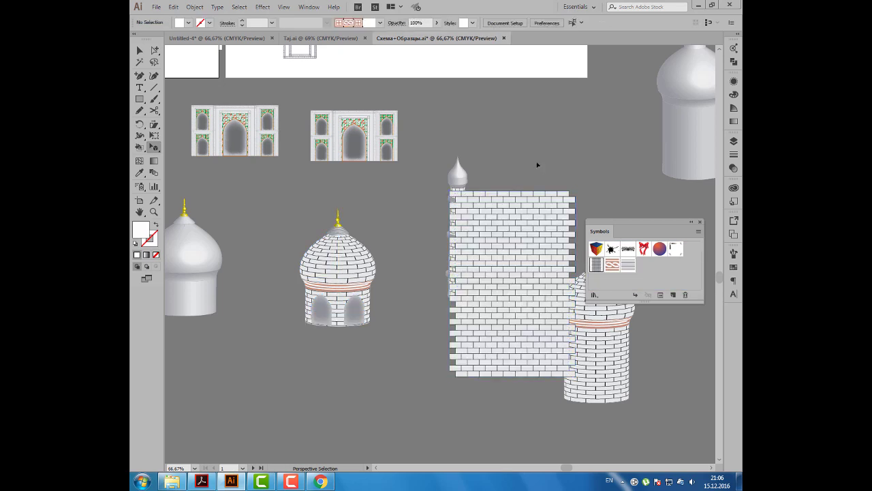
left_click(517, 339)
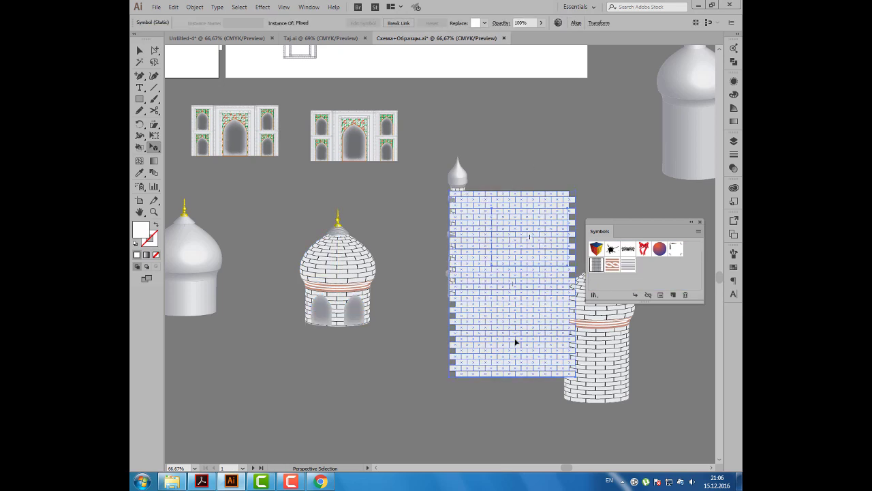
key("Delete")
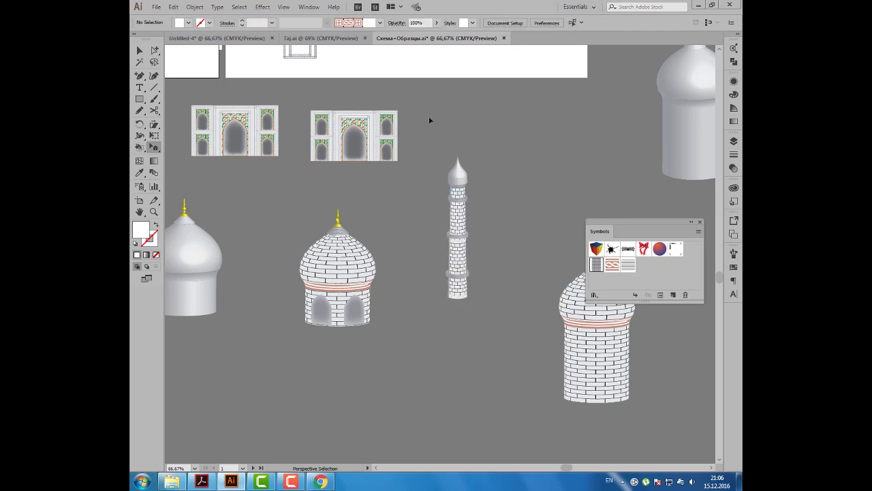
Bring the Taj Mahal line drawing into view, inspect the arch group, then go to Taj.ai
scroll(376, 139, "down", 1)
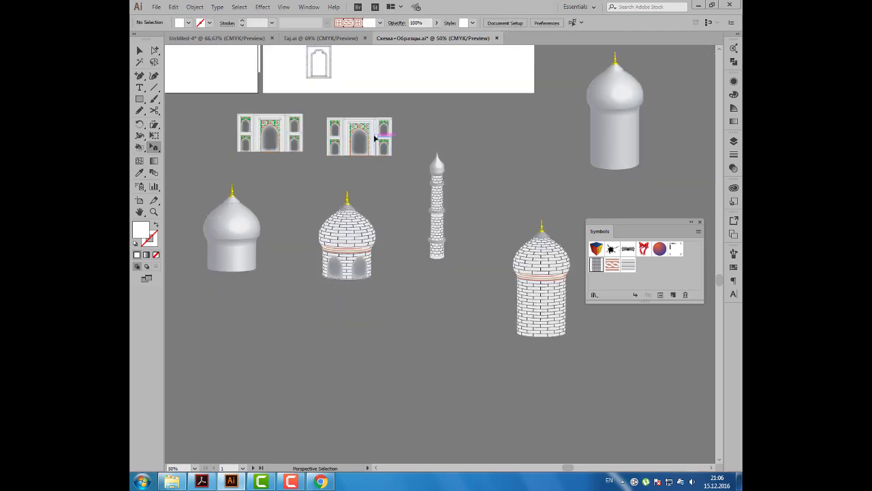
left_click_drag(334, 125, 452, 236)
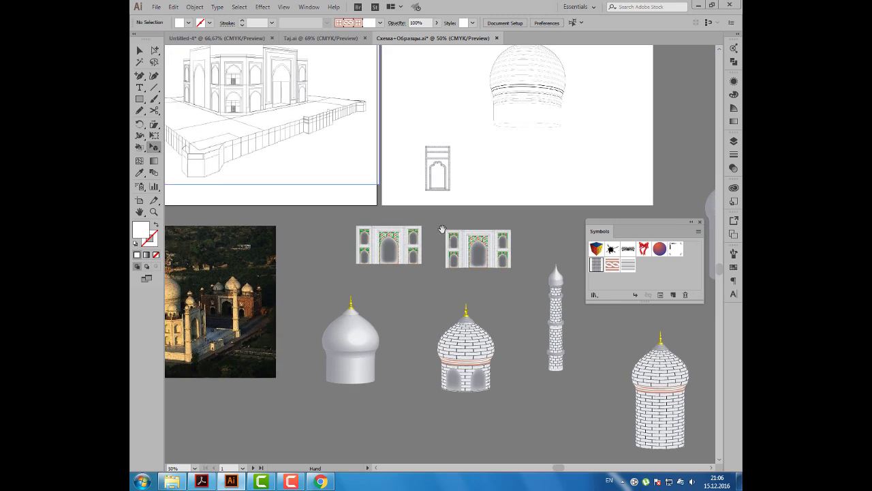
left_click(392, 256)
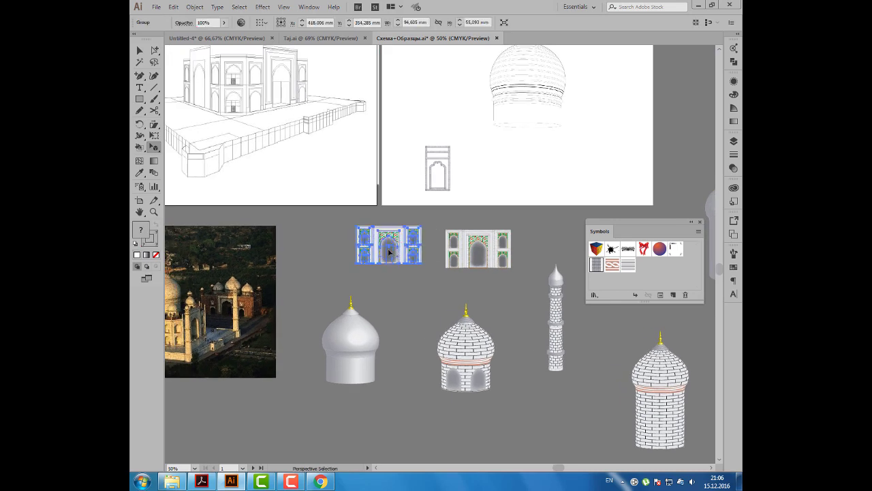
right_click(390, 252)
left_click(332, 39)
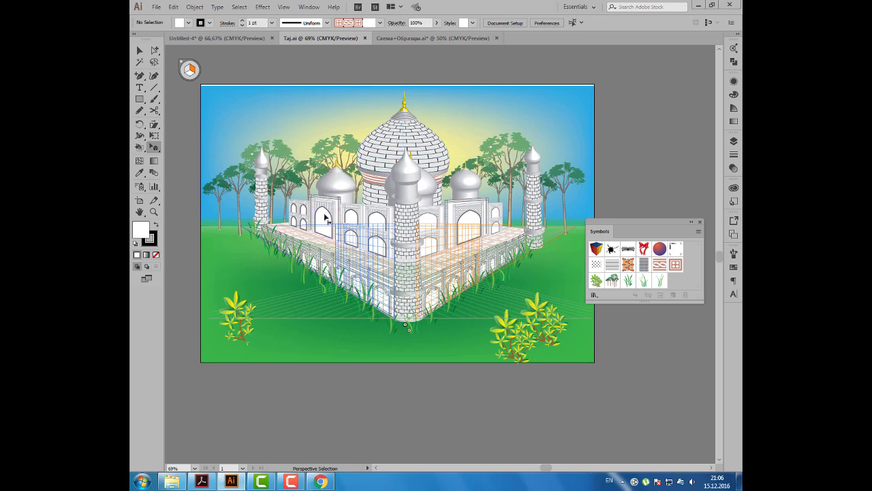
Select the left doorway's arch panel with the Group Selection tool
left_click(326, 217)
scroll(323, 218, "up", 2)
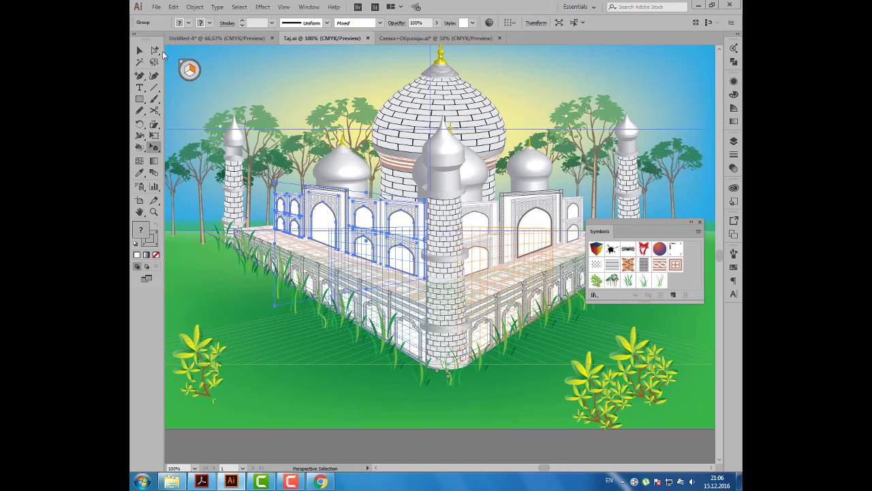
left_click(155, 50, "alt")
left_click(319, 221)
left_click(321, 223)
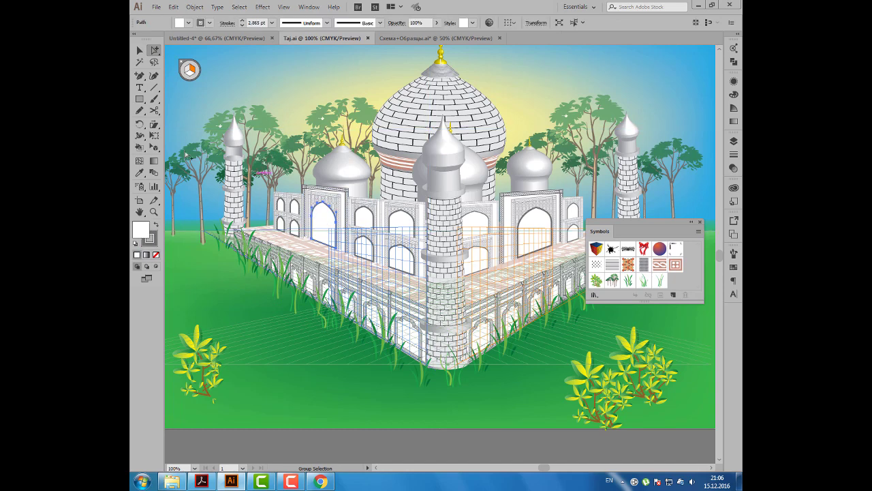
Add a gradient mesh to the arch and lighten it from 70% to 29% black
left_click(154, 136)
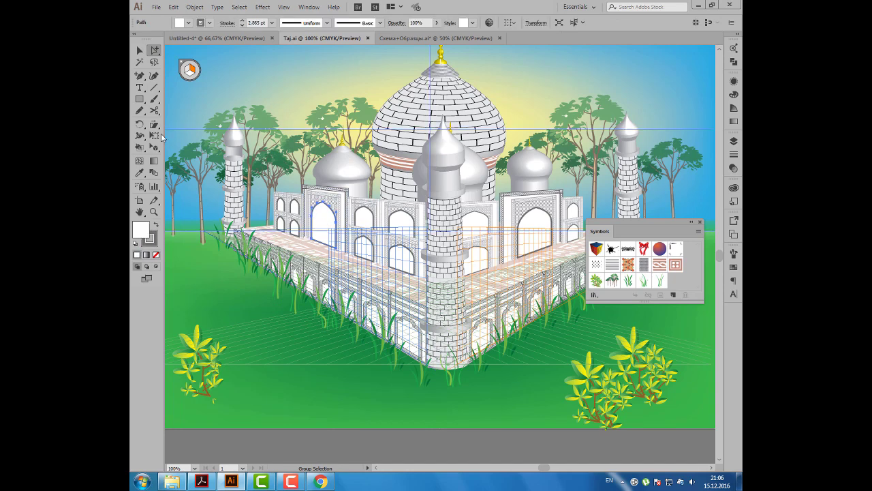
left_click(140, 161)
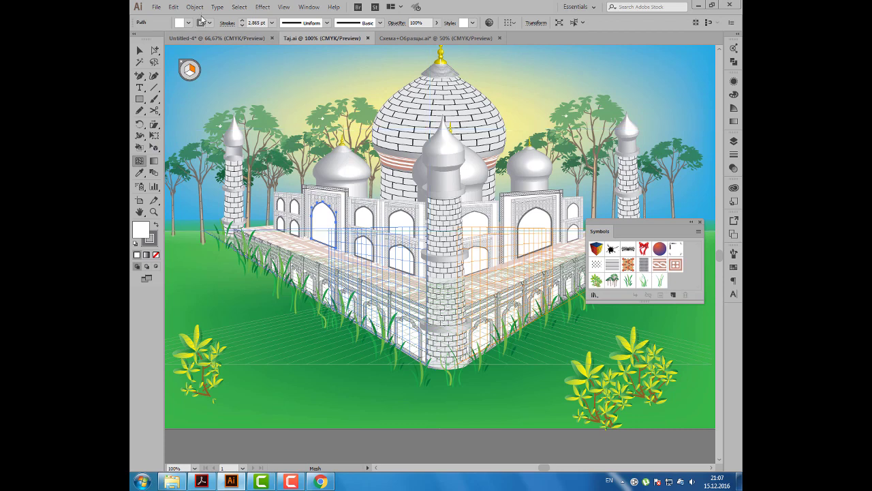
left_click(325, 216)
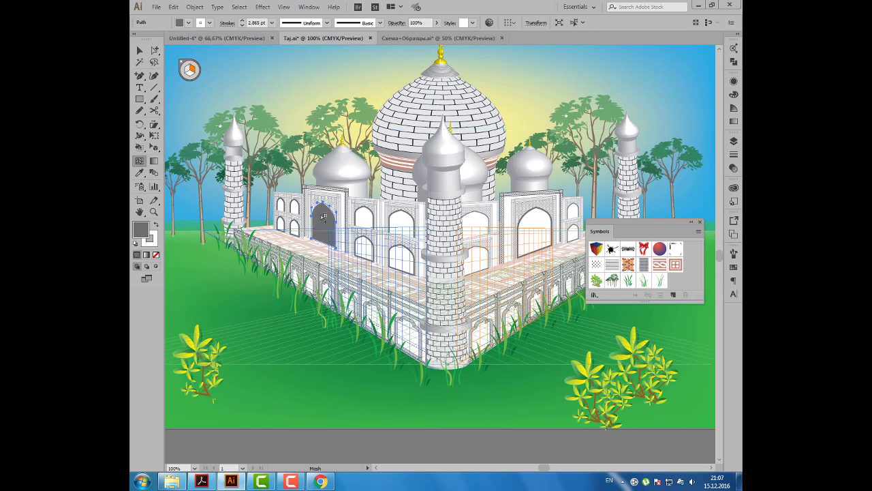
left_click(734, 96)
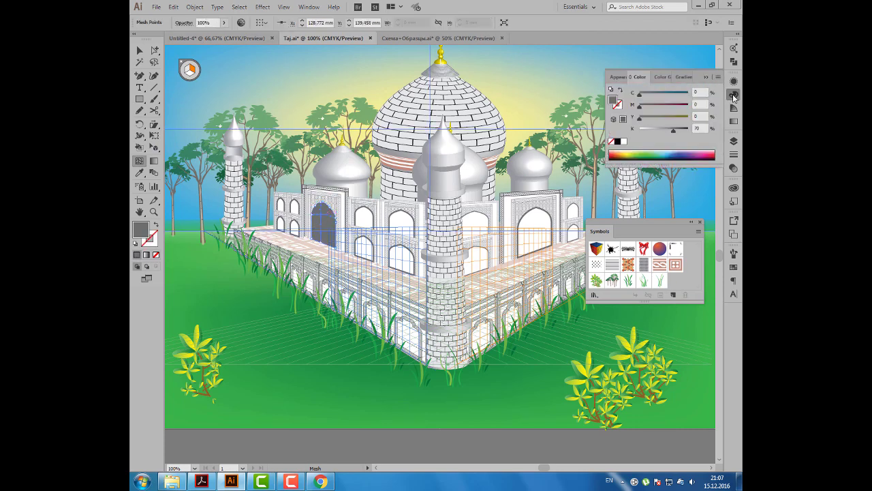
left_click_drag(673, 129, 654, 132)
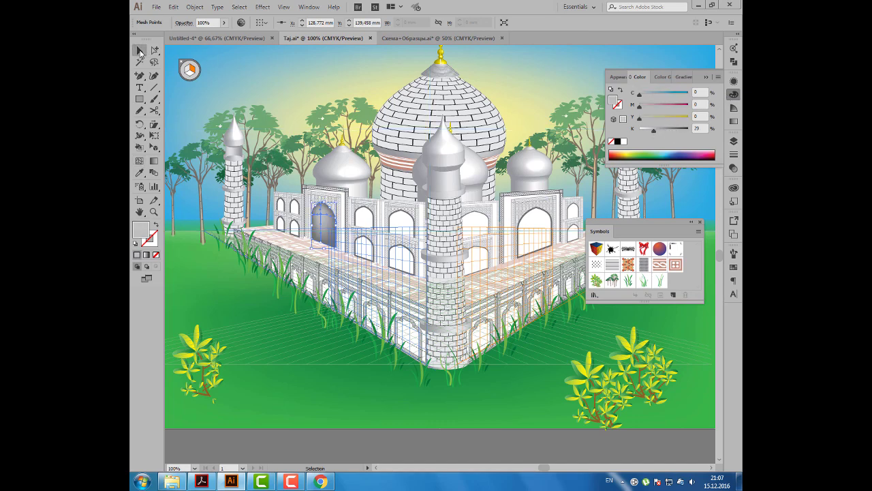
left_click(153, 146)
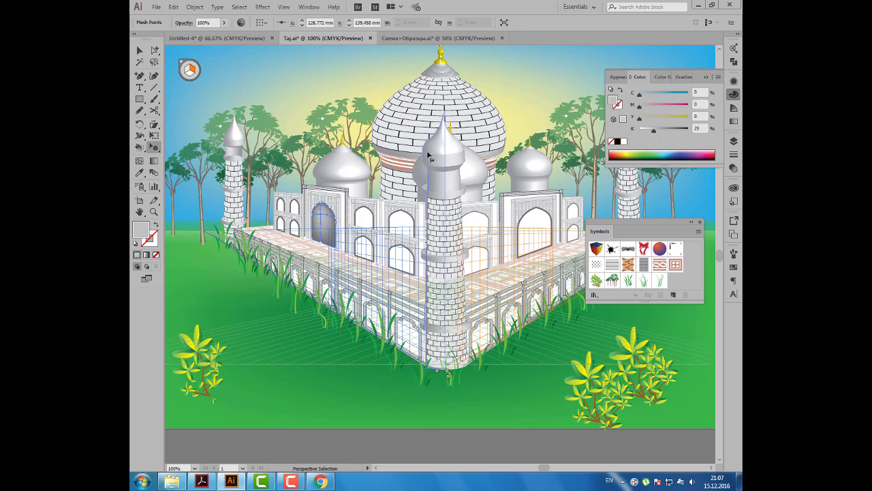
scroll(355, 162, "down", 1)
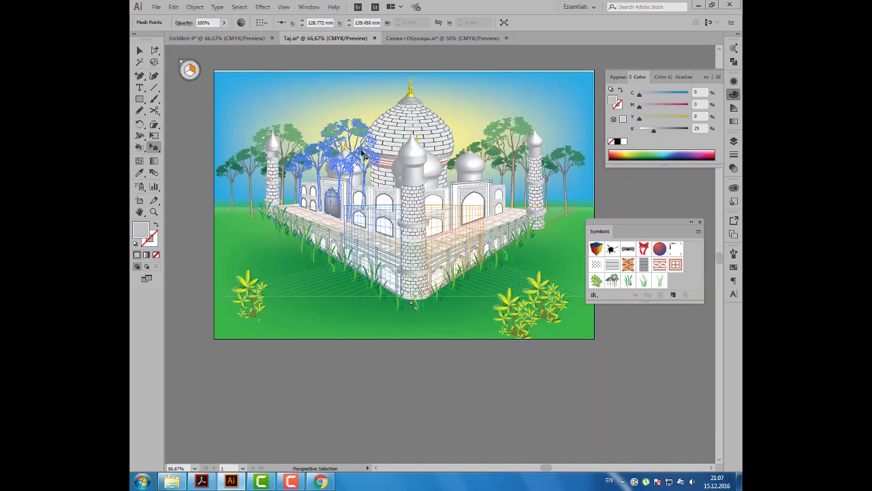
Deselect everything, select the front minaret, then clear the selection so no perspective grid plane is active
left_click(421, 63)
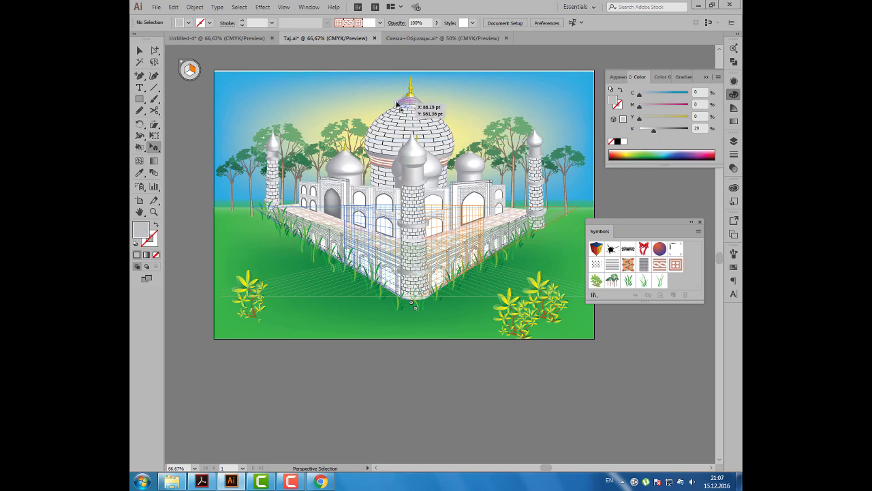
left_click(411, 159)
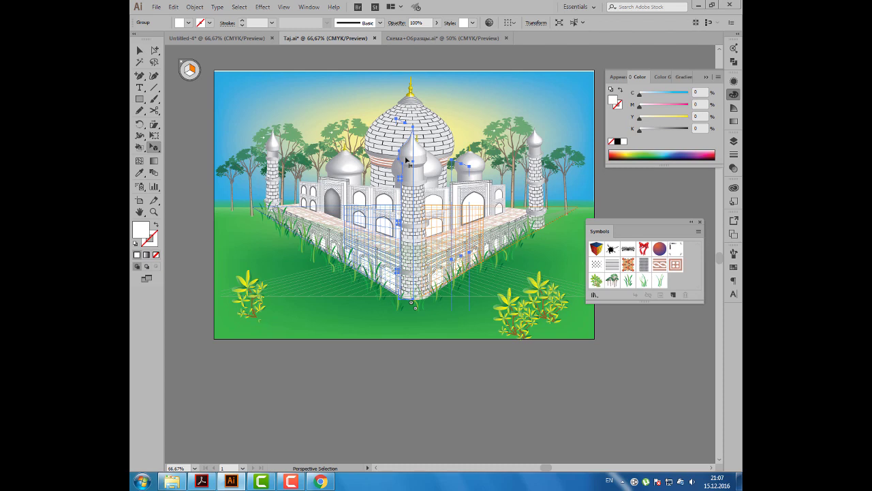
key("ctrl+shift+a")
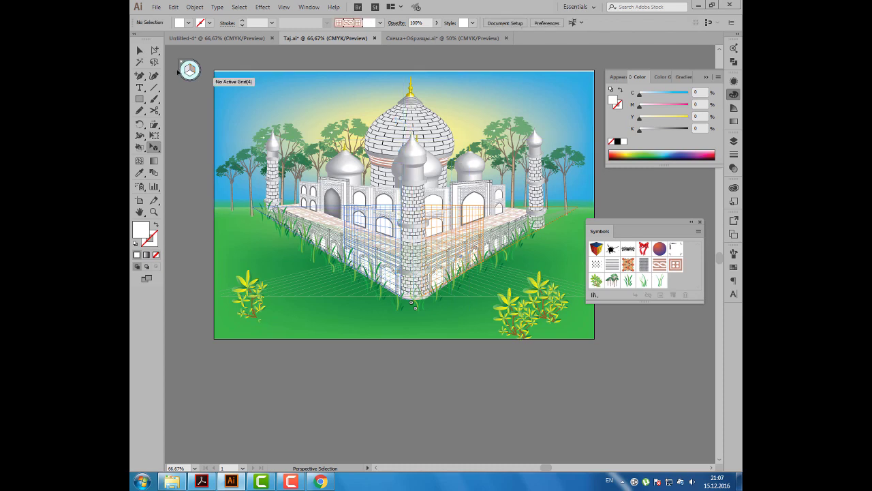